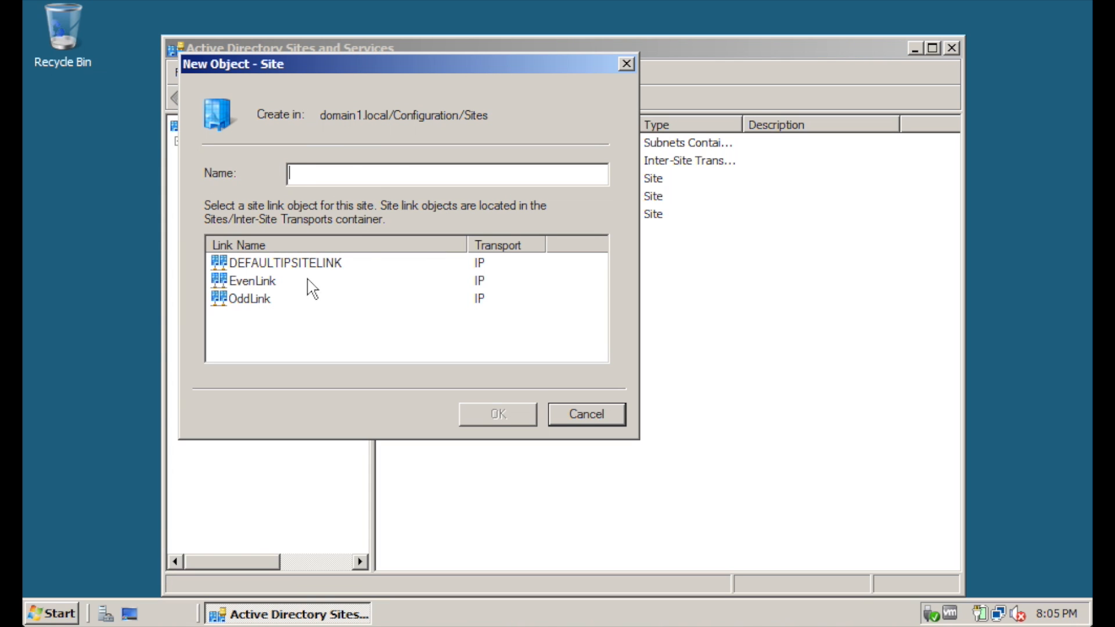
Cancel the new site and review the Sites container's context menu
left_click(597, 417)
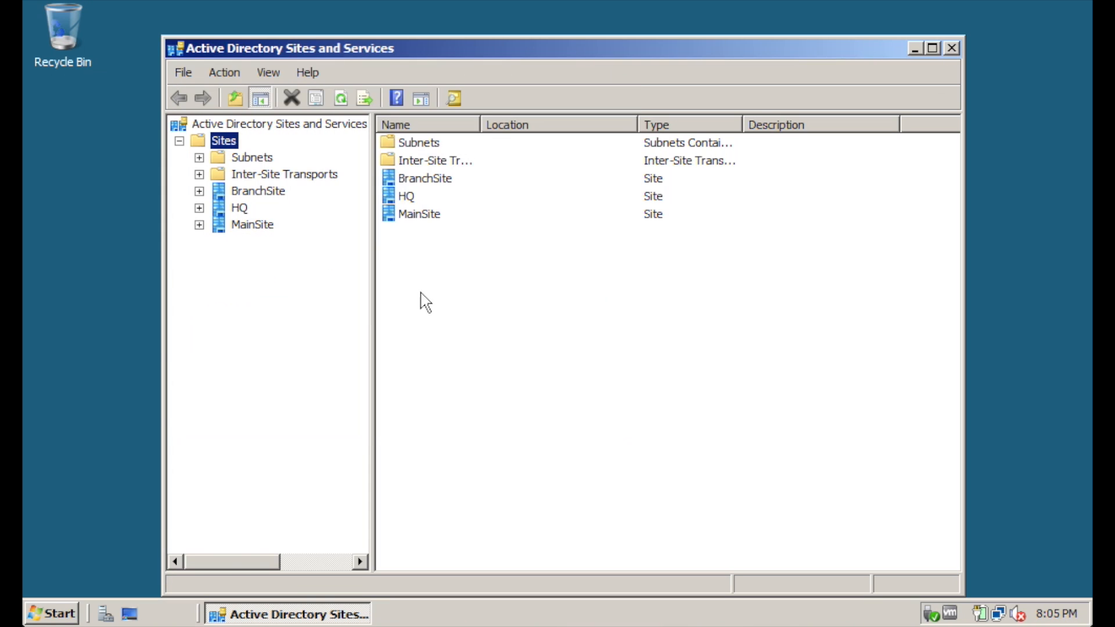
right_click(233, 137)
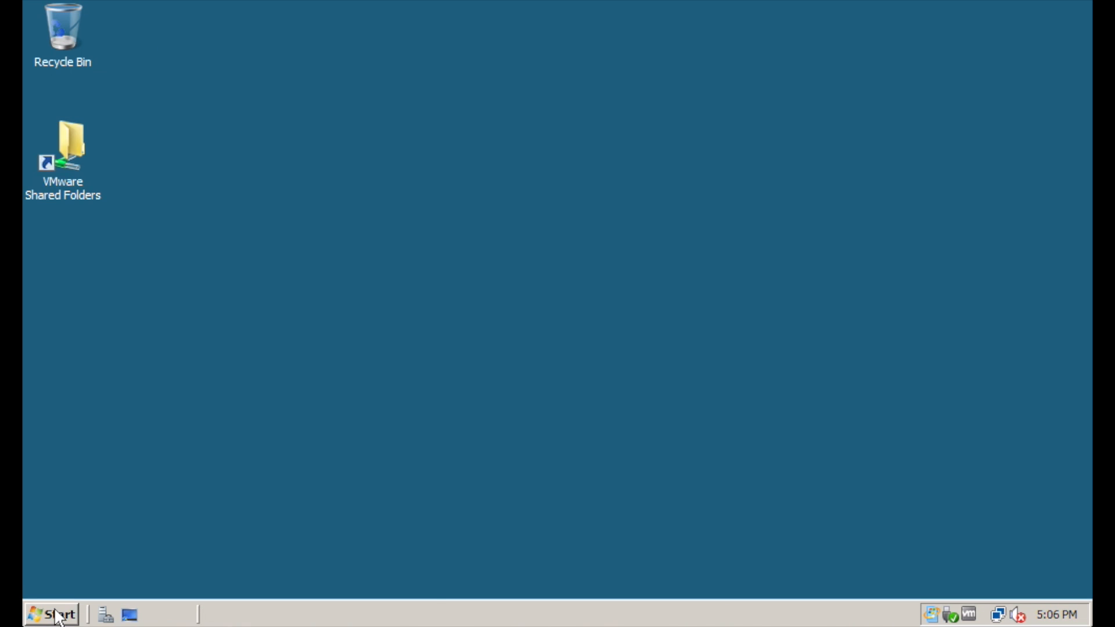
Reopen Active Directory Sites and Services from Administrative Tools and inspect the Sites context menu
left_click(57, 614)
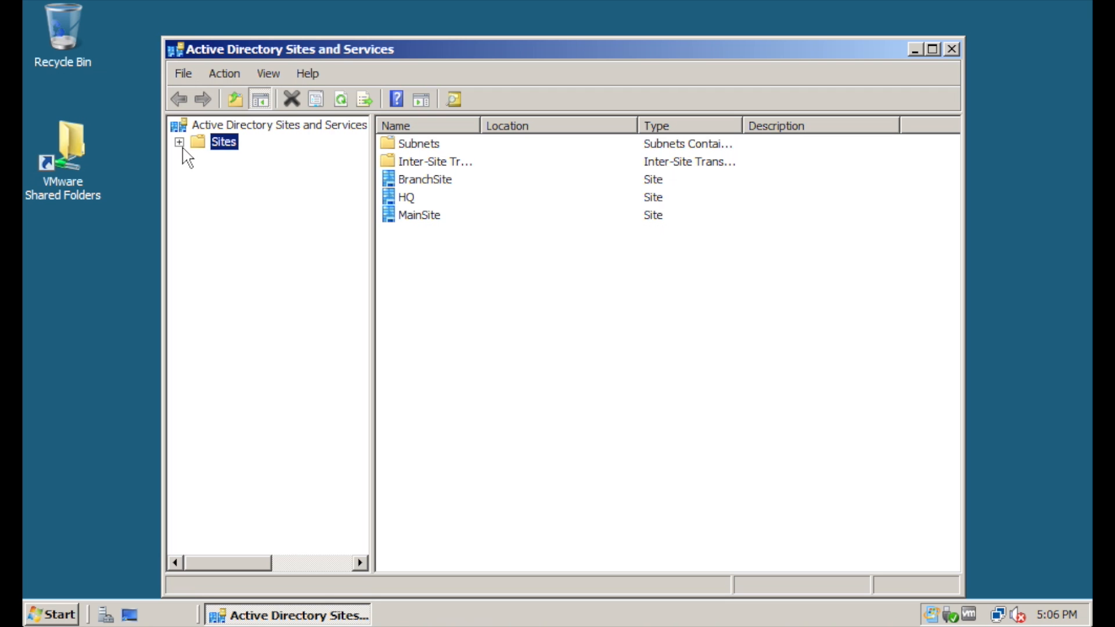
left_click(179, 142)
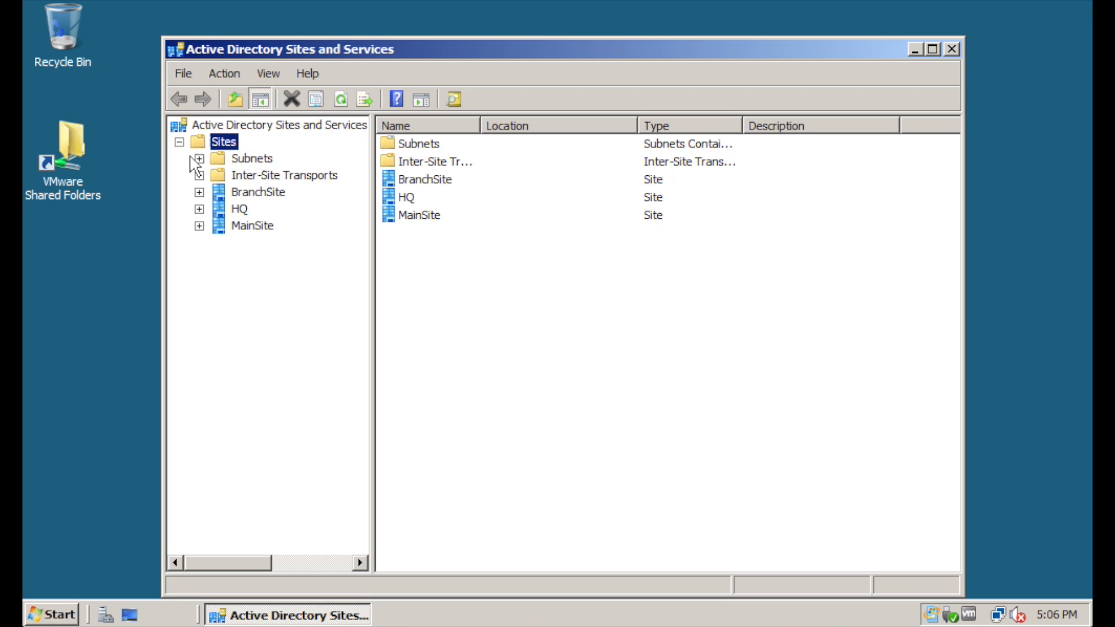
right_click(226, 150)
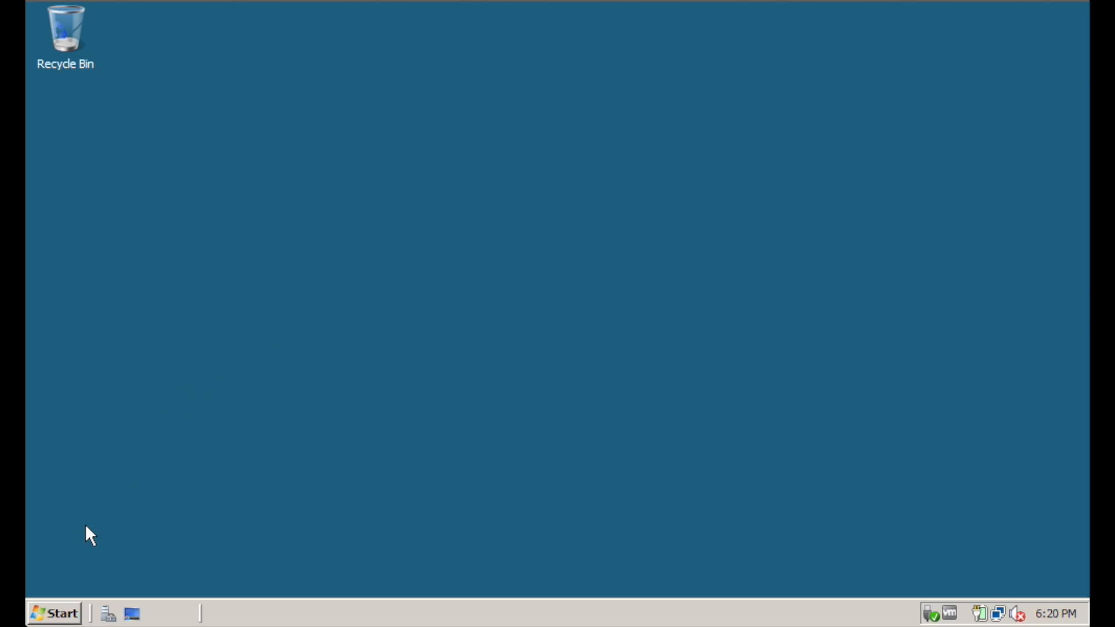
Relaunch Active Directory Sites and Services and bring up the Sites container's actions
left_click(64, 613)
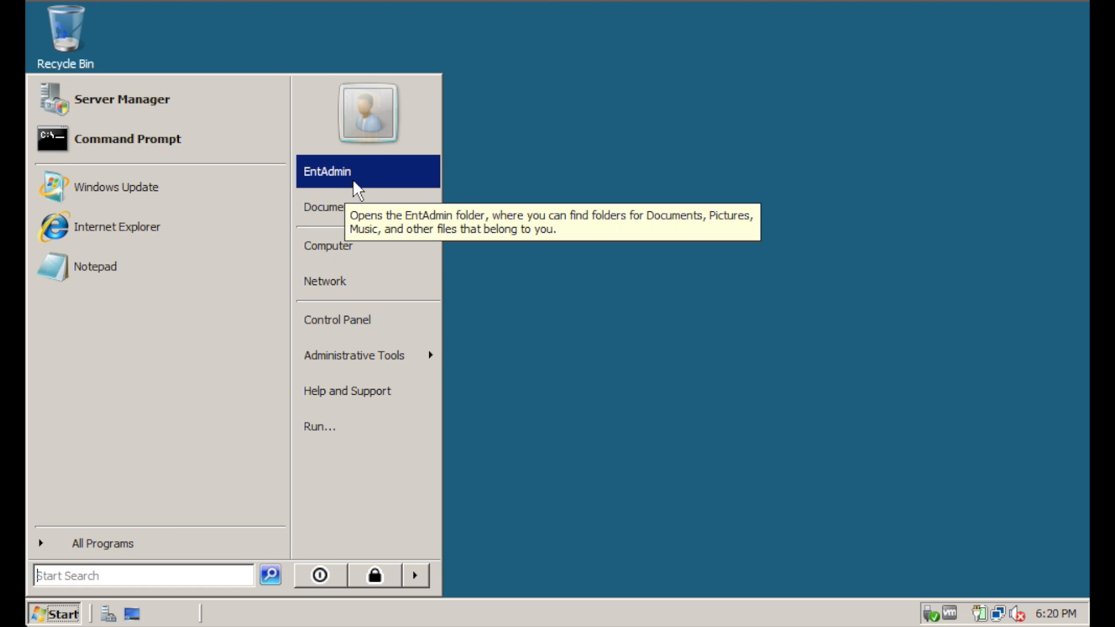
mouse_move(377, 371)
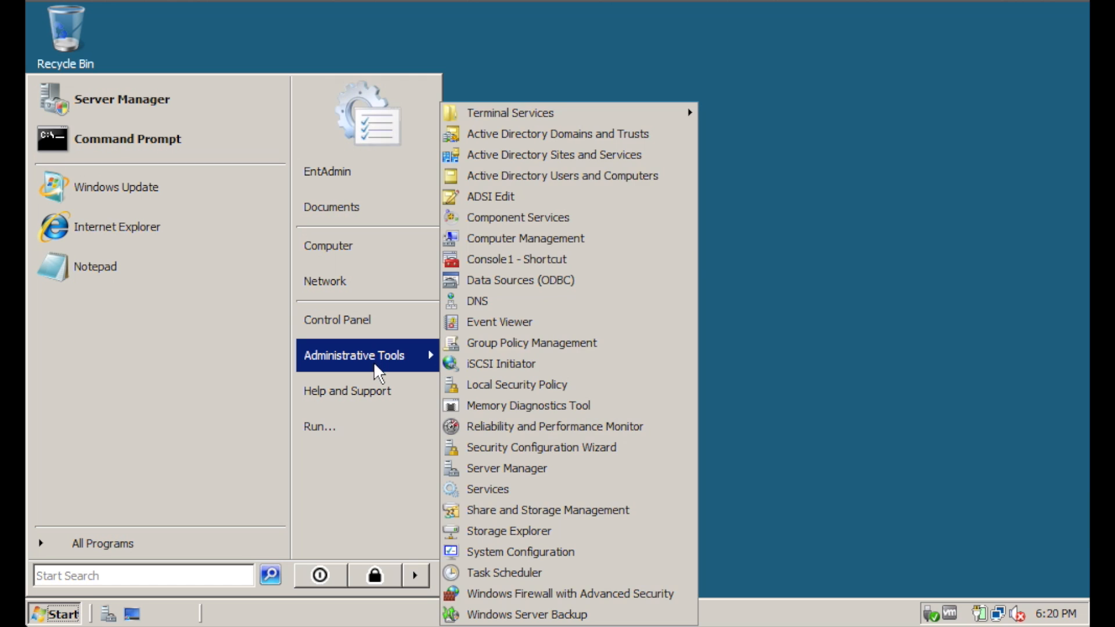
left_click(575, 156)
right_click(190, 132)
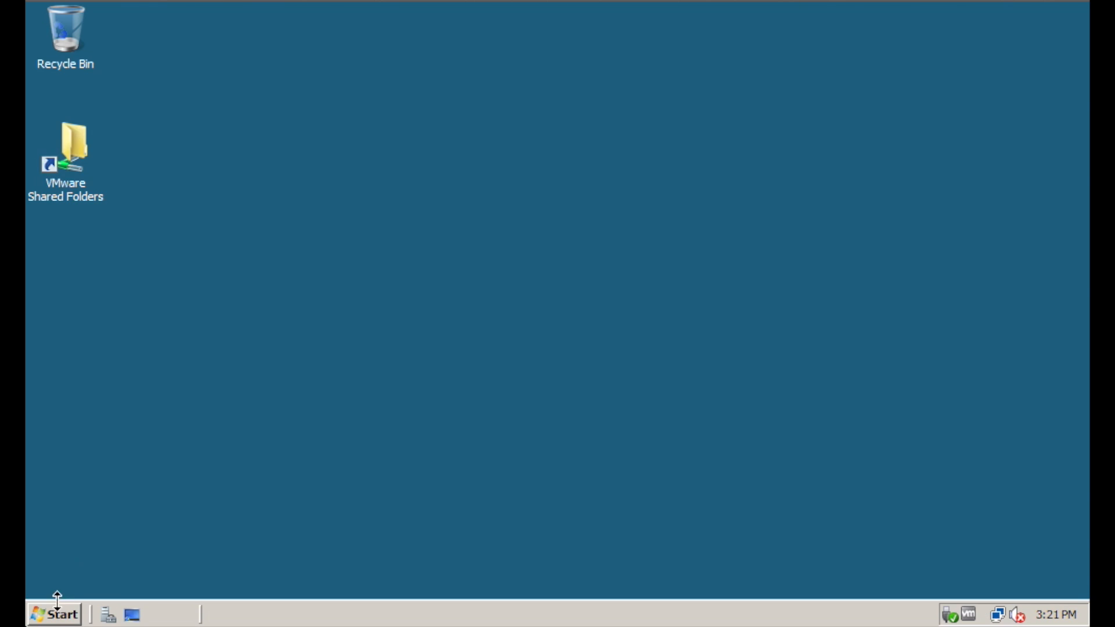
left_click(57, 613)
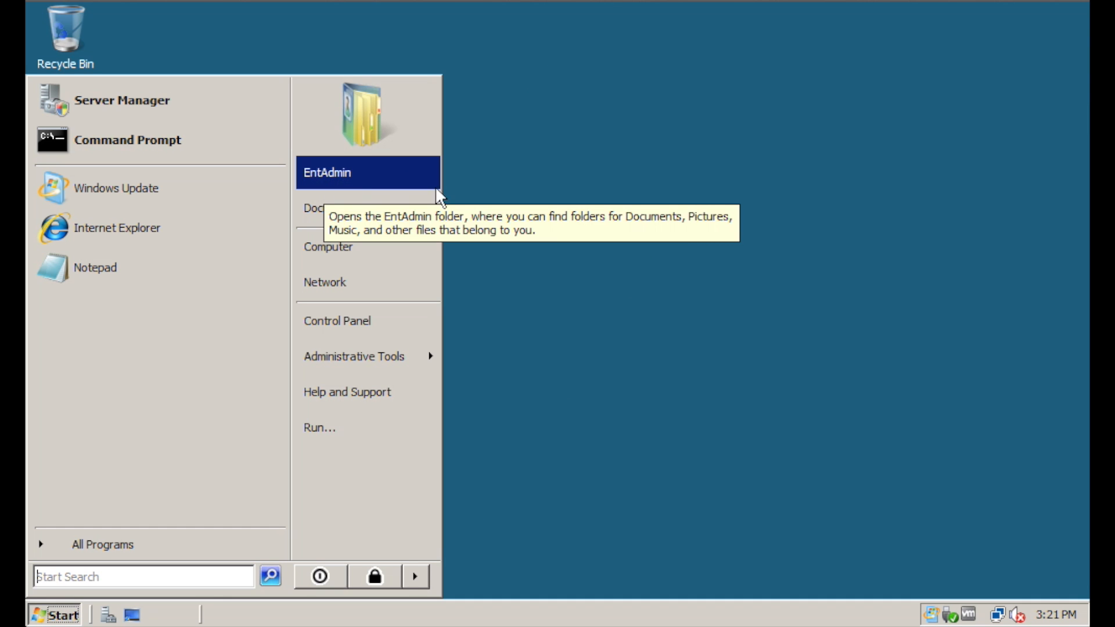
left_click(671, 245)
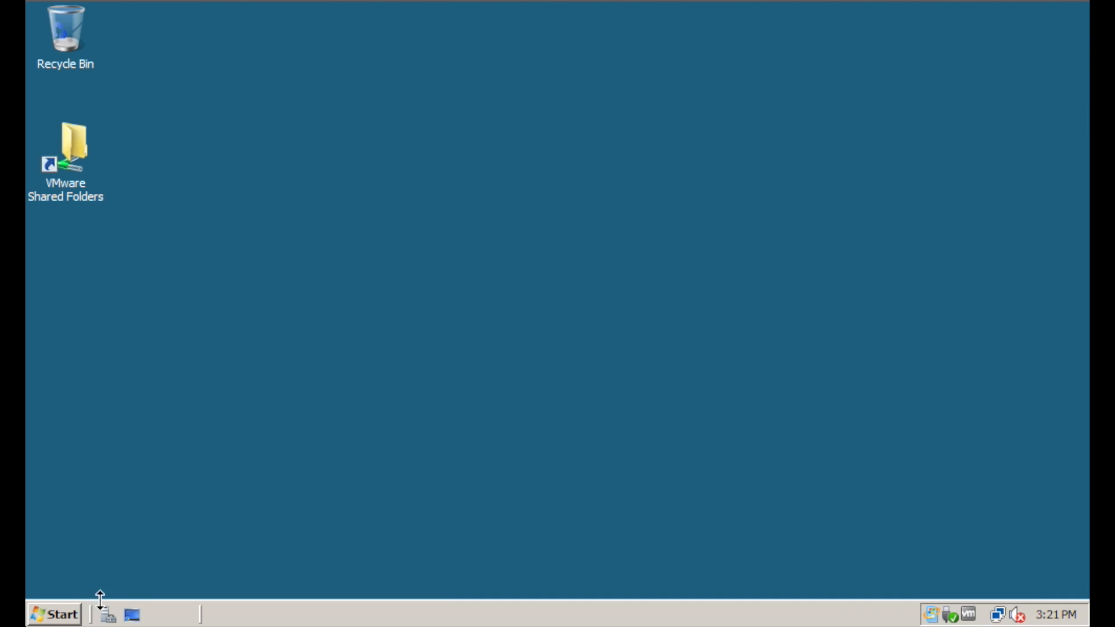
left_click(58, 614)
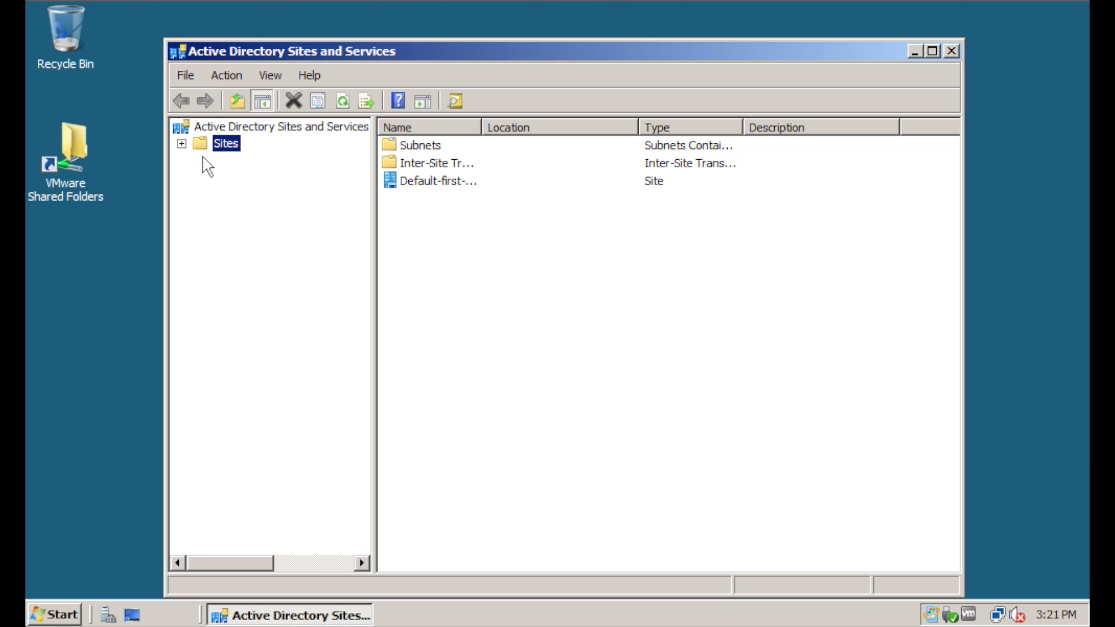
right_click(232, 145)
Create a new site named 'new' linked to DEFAULTIPSITELINK
left_click(279, 174)
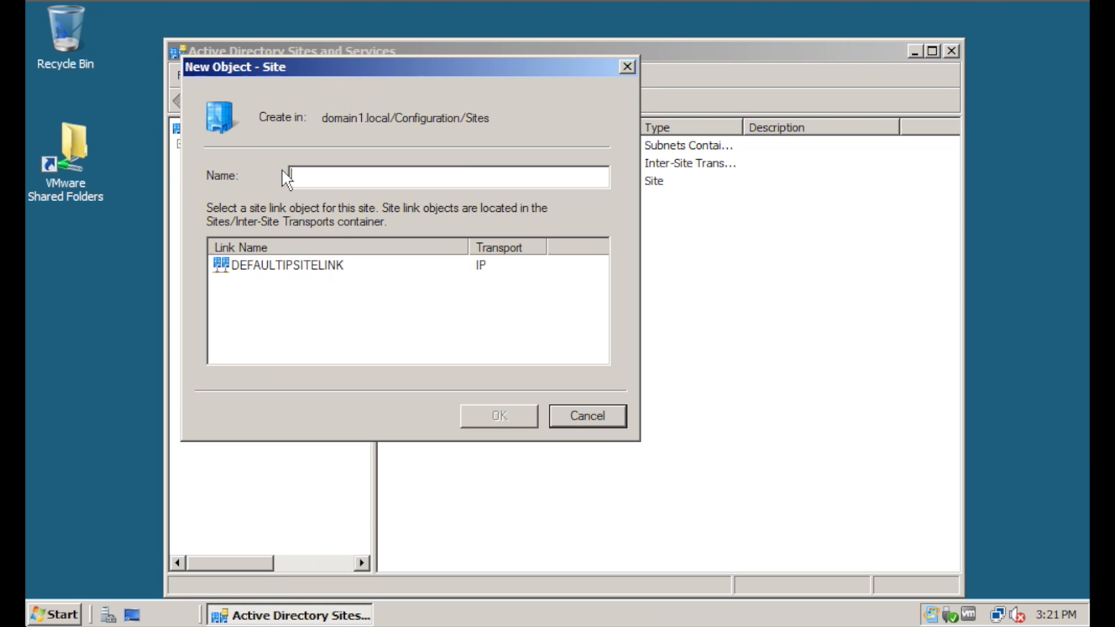
type("newsite")
left_click(305, 267)
left_click(511, 418)
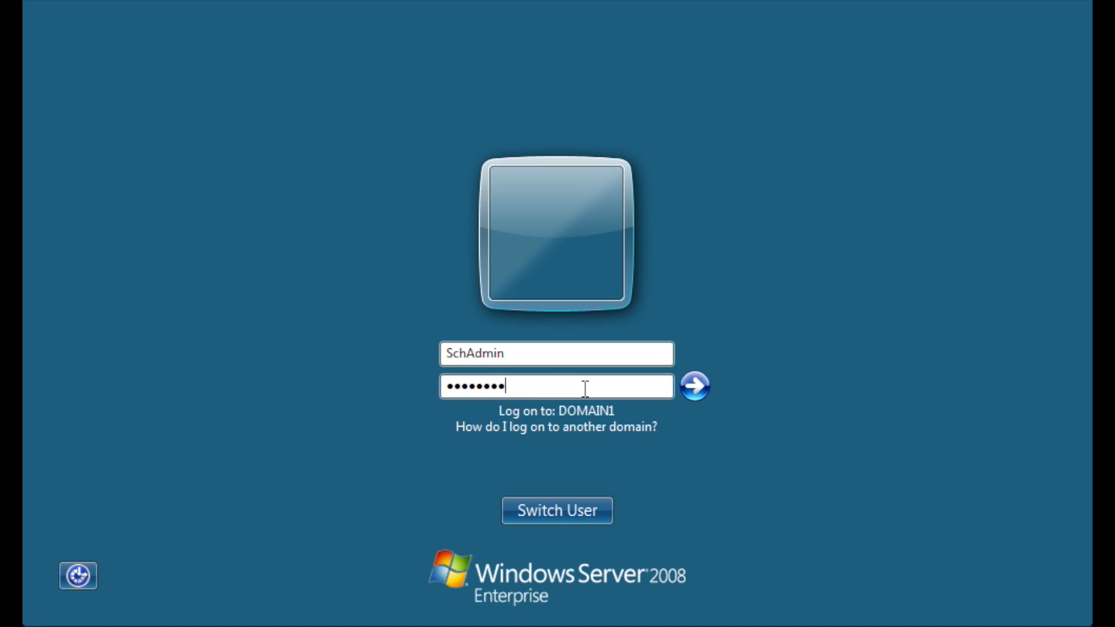
Log on as the schema administrator, retrying in the CHILD2 domain after the refusal
key("Return")
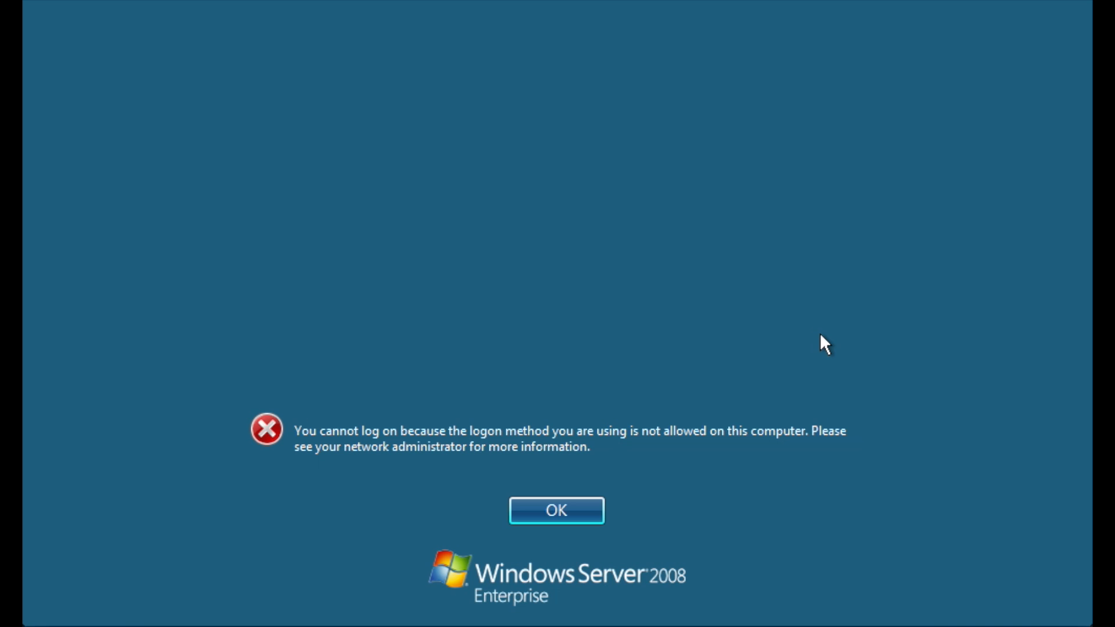
key("Return")
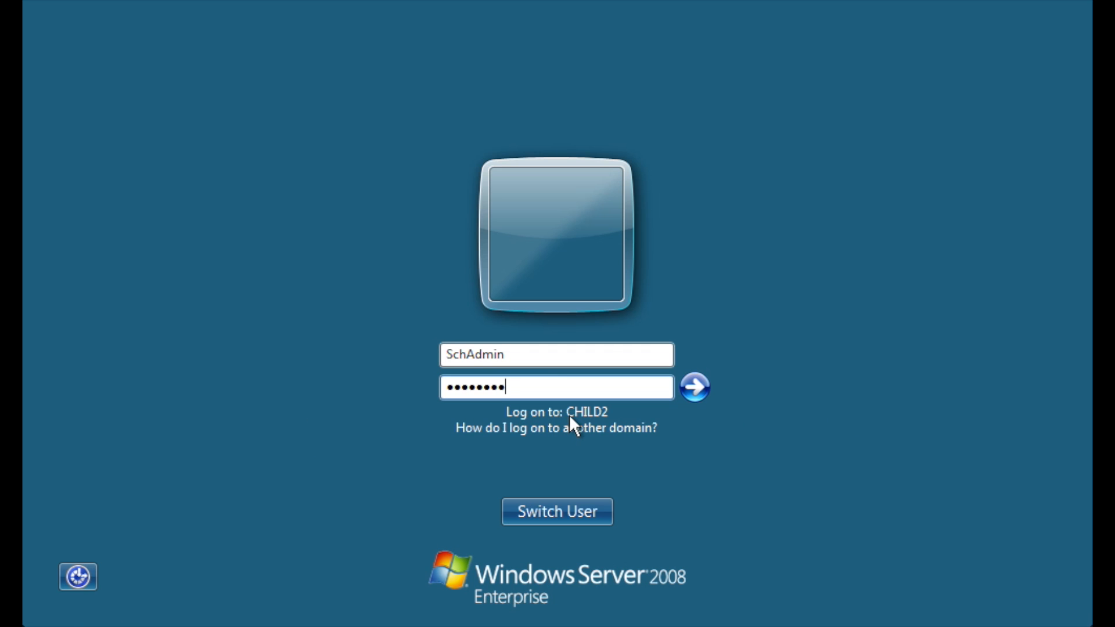
key("Return")
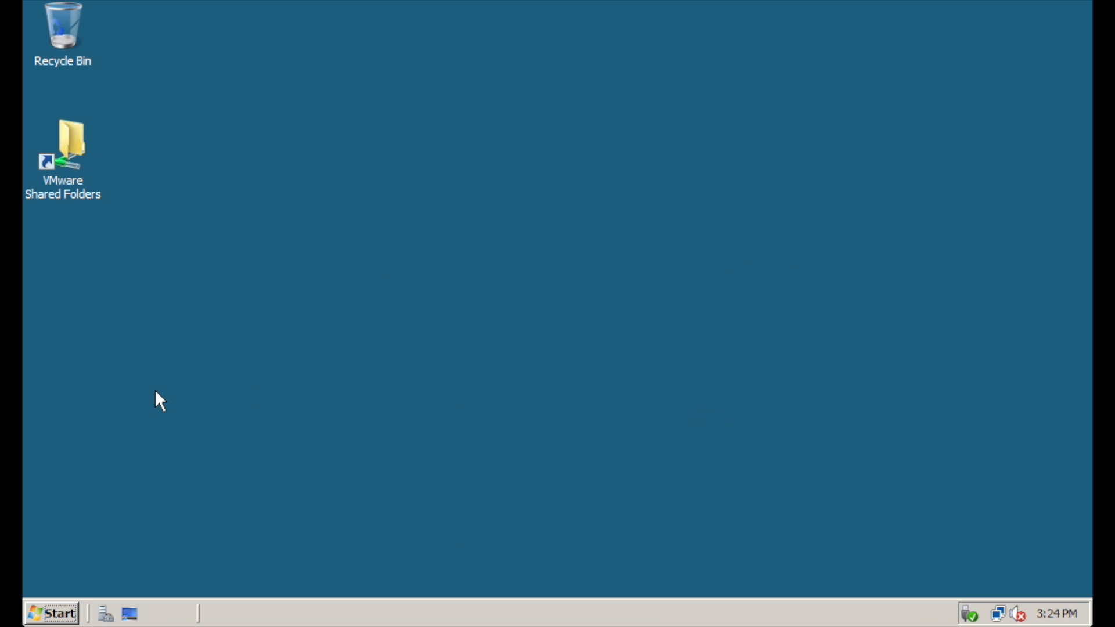
Launch Sites and Services and verify the Sites menu offers no New Site option
left_click(69, 610)
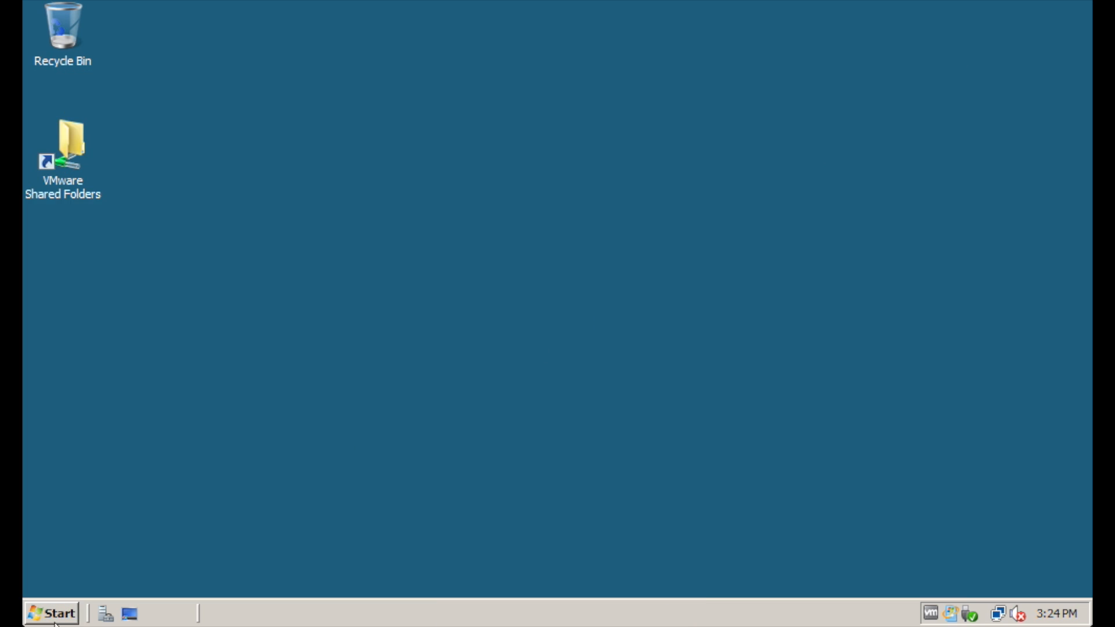
left_click(52, 614)
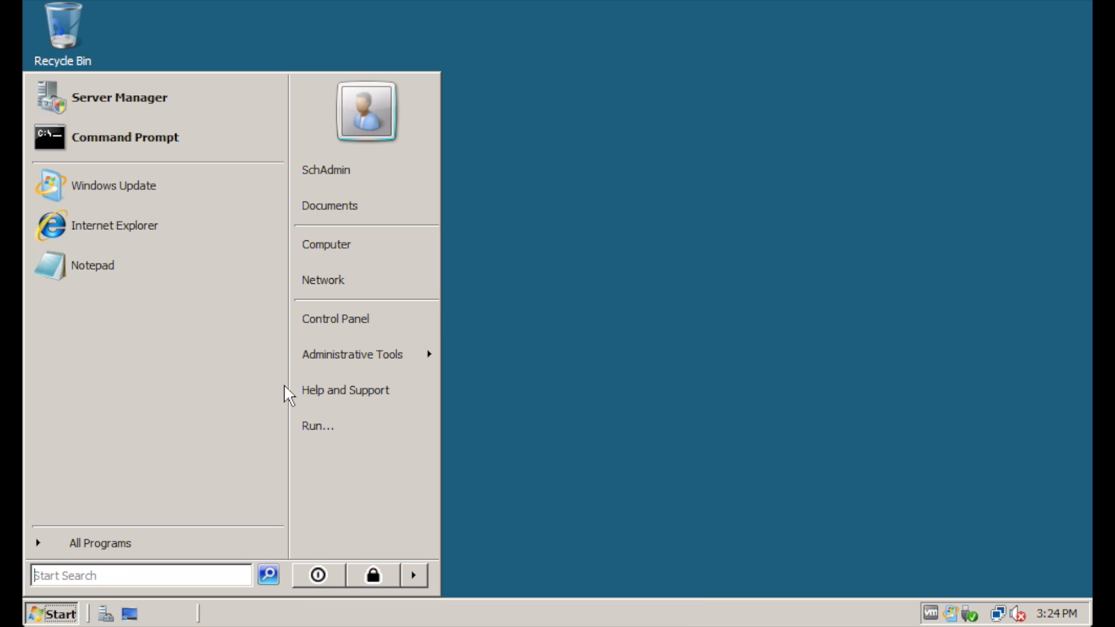
mouse_move(367, 354)
left_click(576, 176)
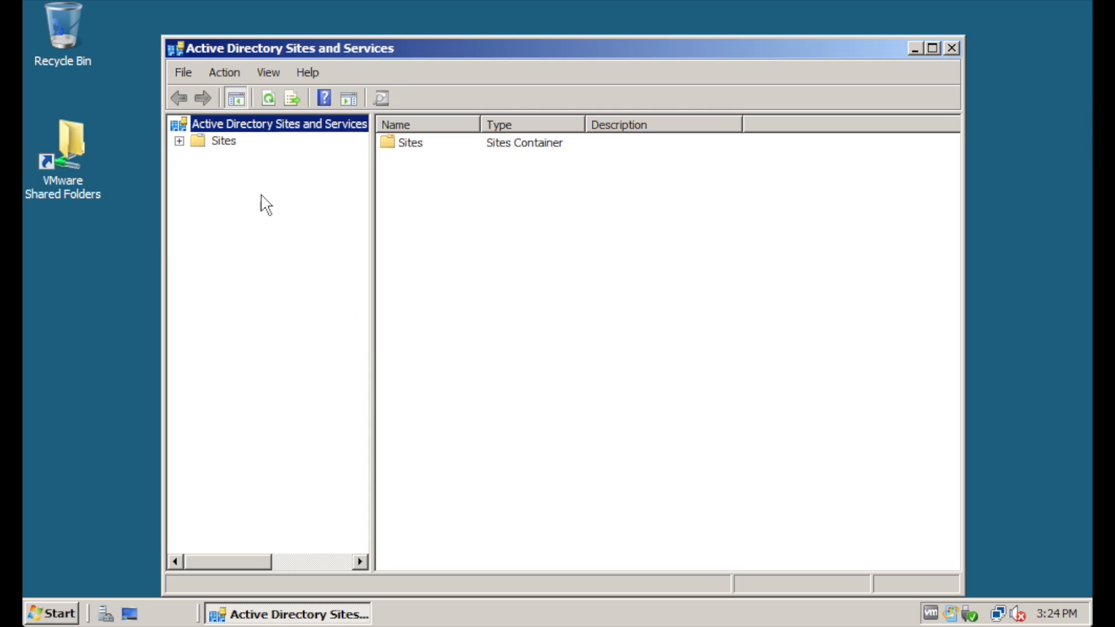
right_click(214, 144)
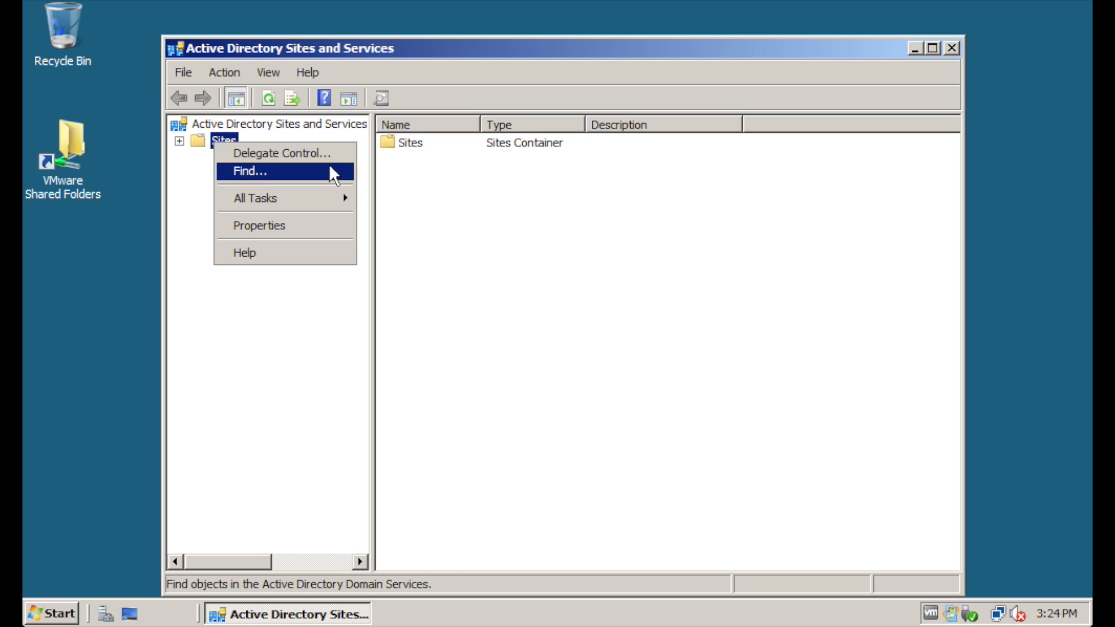
left_click(283, 385)
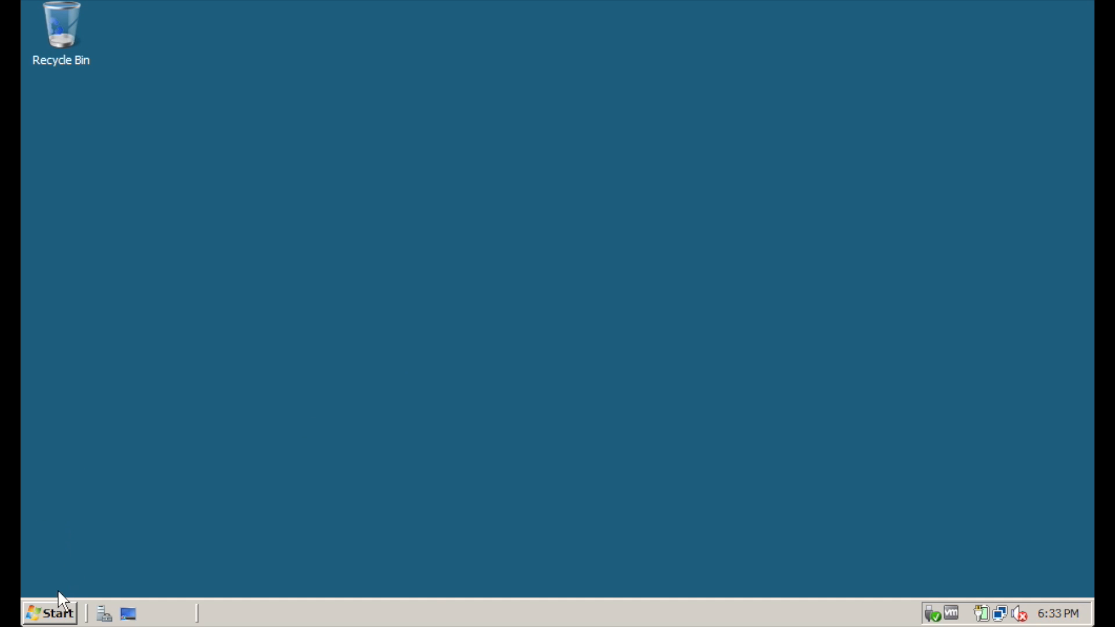
Launch Active Directory Users and Computers and start a New User in domain1.local's Users container
left_click(56, 605)
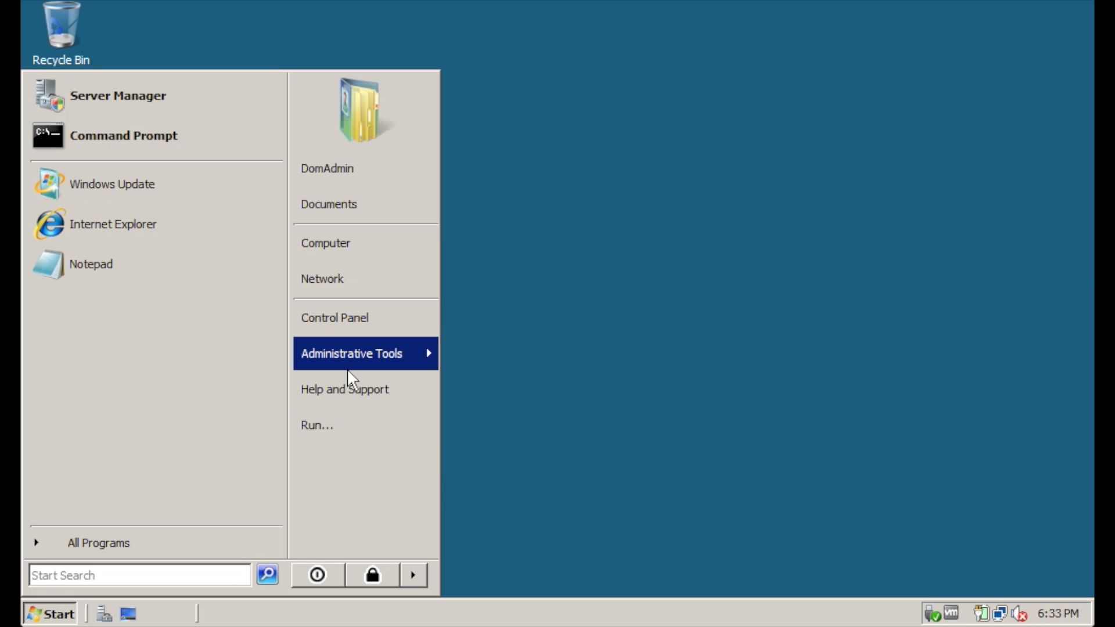
mouse_move(347, 362)
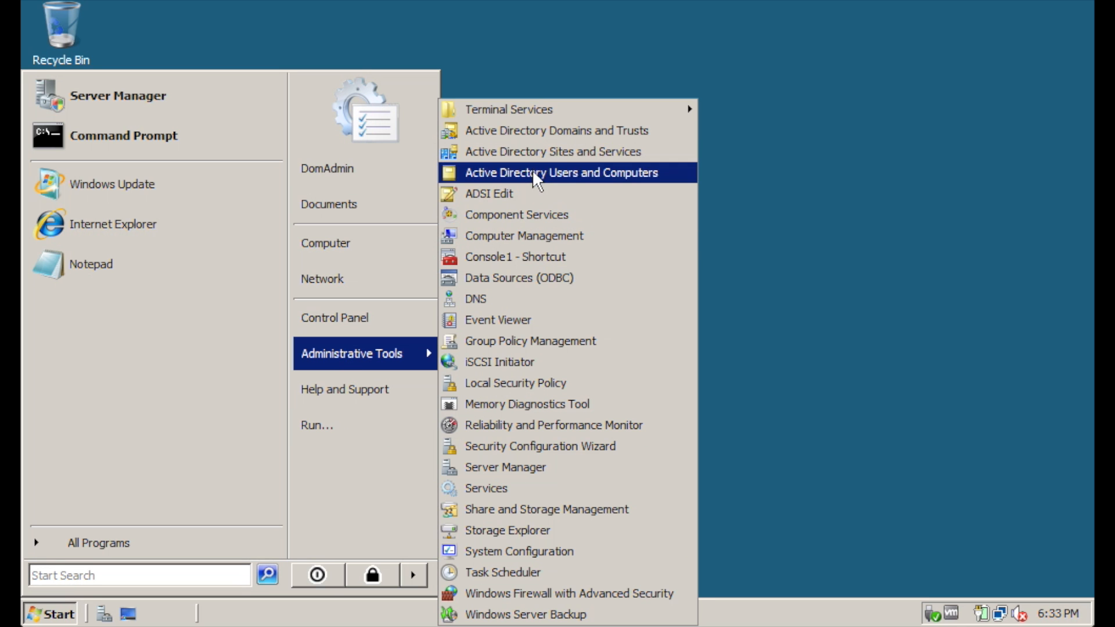
left_click(612, 171)
left_click(200, 155)
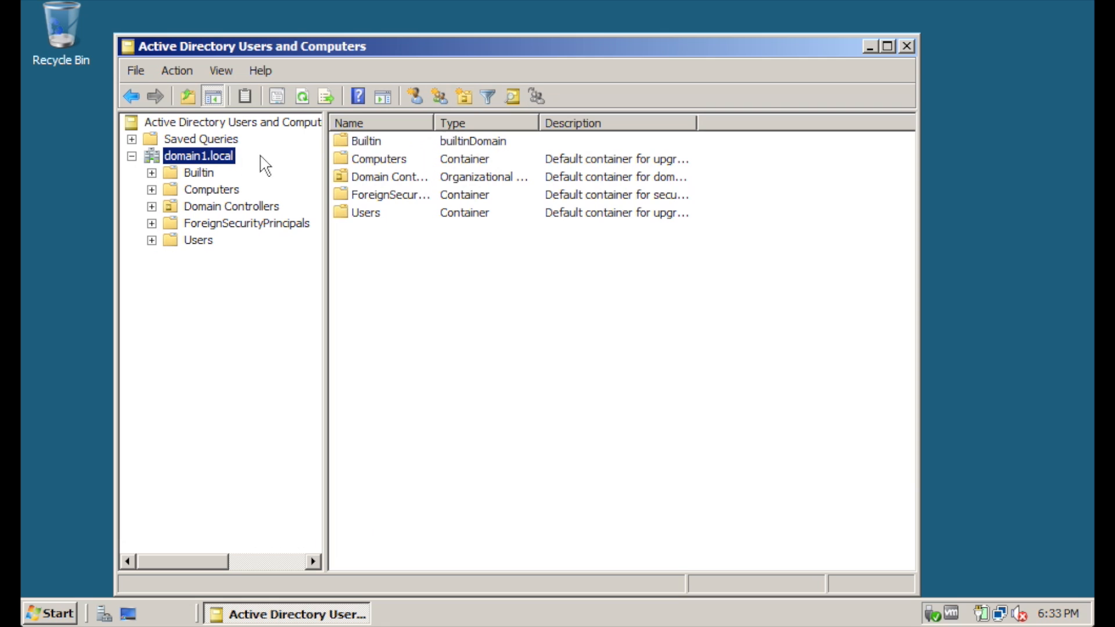
left_click(197, 240)
right_click(197, 240)
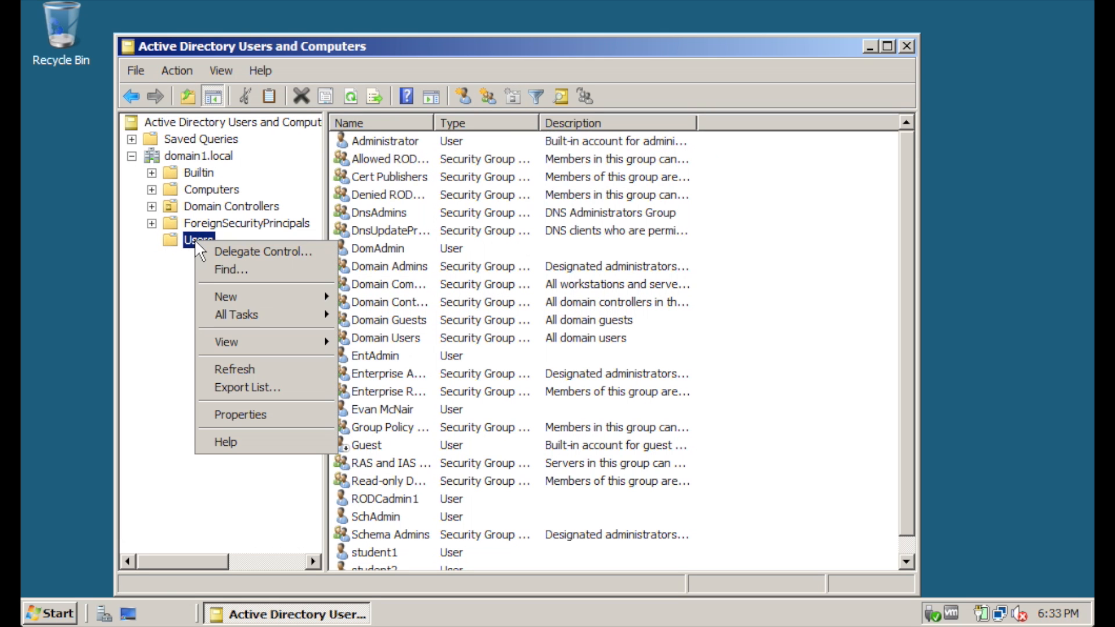
mouse_move(260, 295)
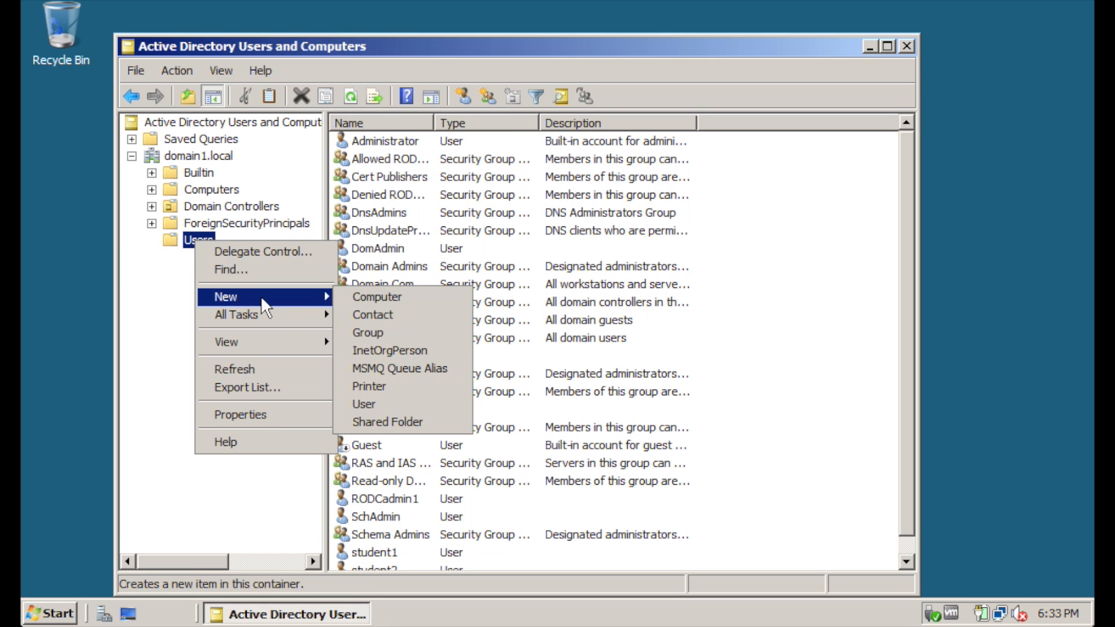
left_click(428, 399)
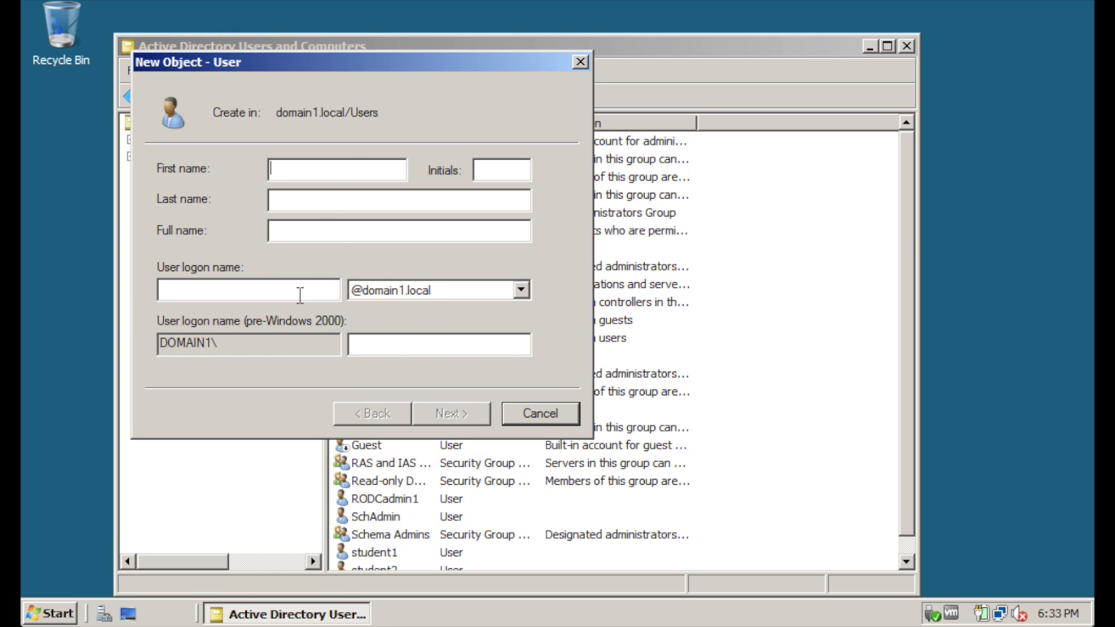
Cancel the new user and change the managed domain to child2.domain1.local
left_click(518, 413)
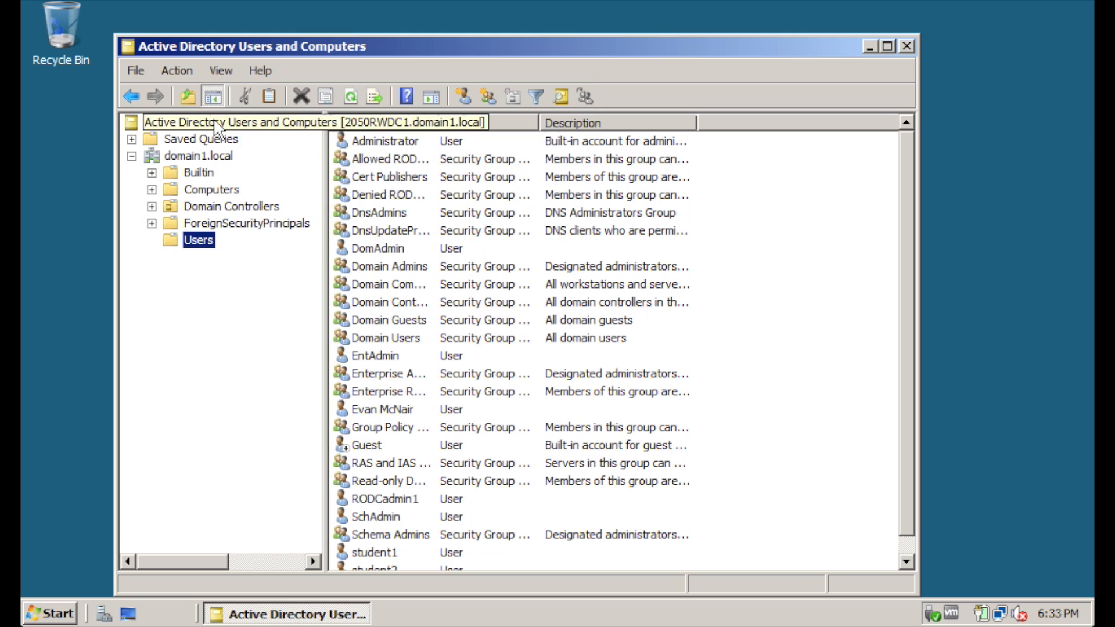
right_click(214, 119)
left_click(275, 131)
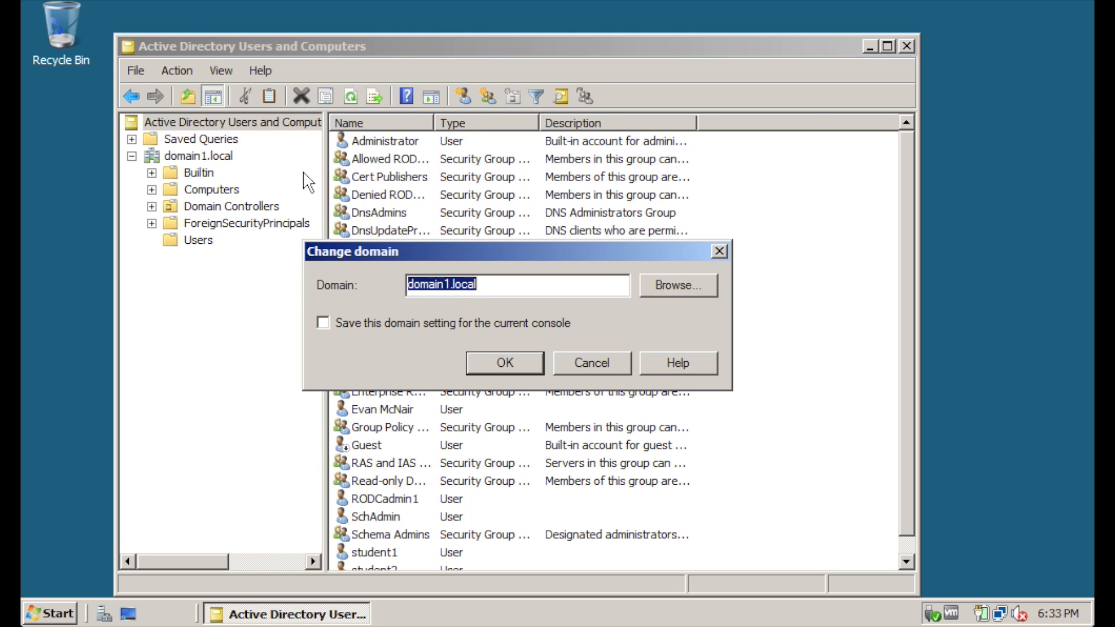
left_click(671, 287)
left_click(406, 313)
left_click(509, 332)
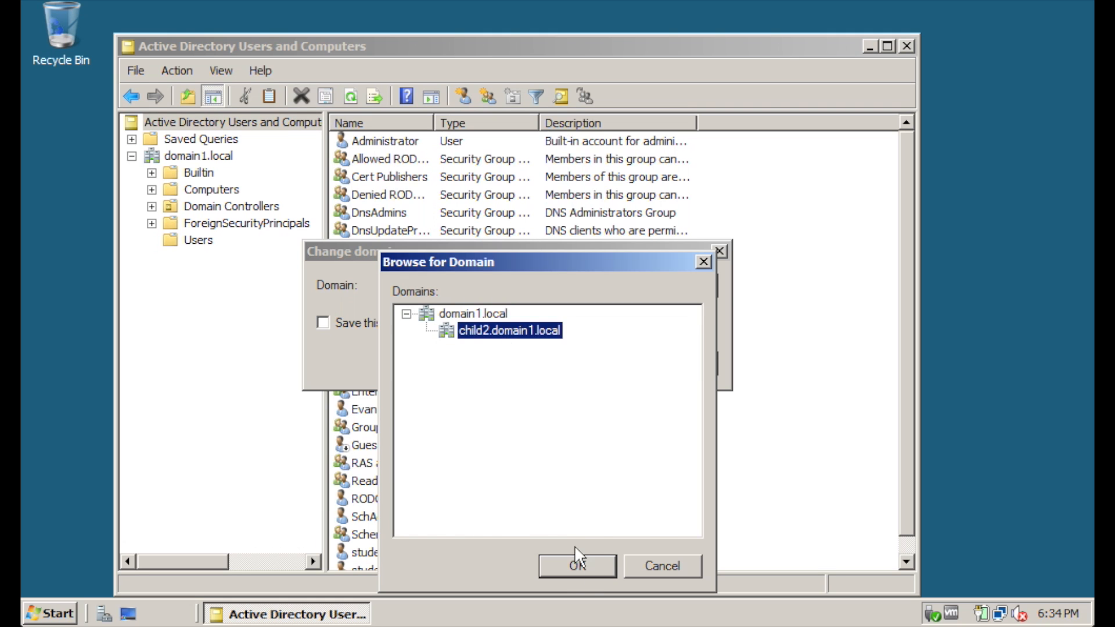
left_click(577, 564)
left_click(525, 365)
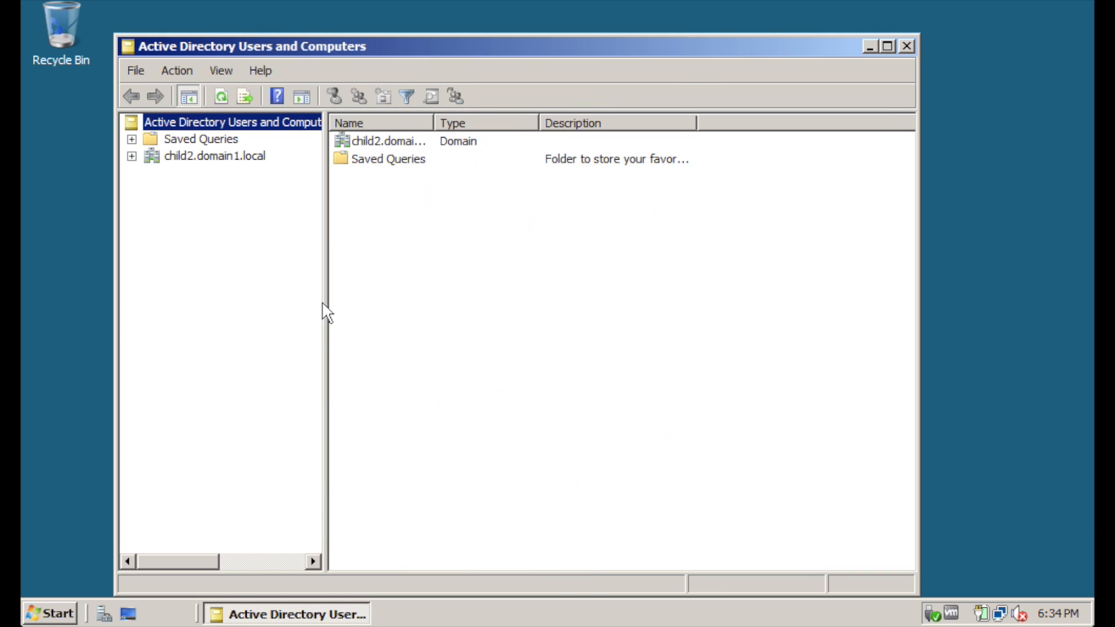
Expand child2.domain1.local and list the accounts and groups in its Users container
left_click(132, 156)
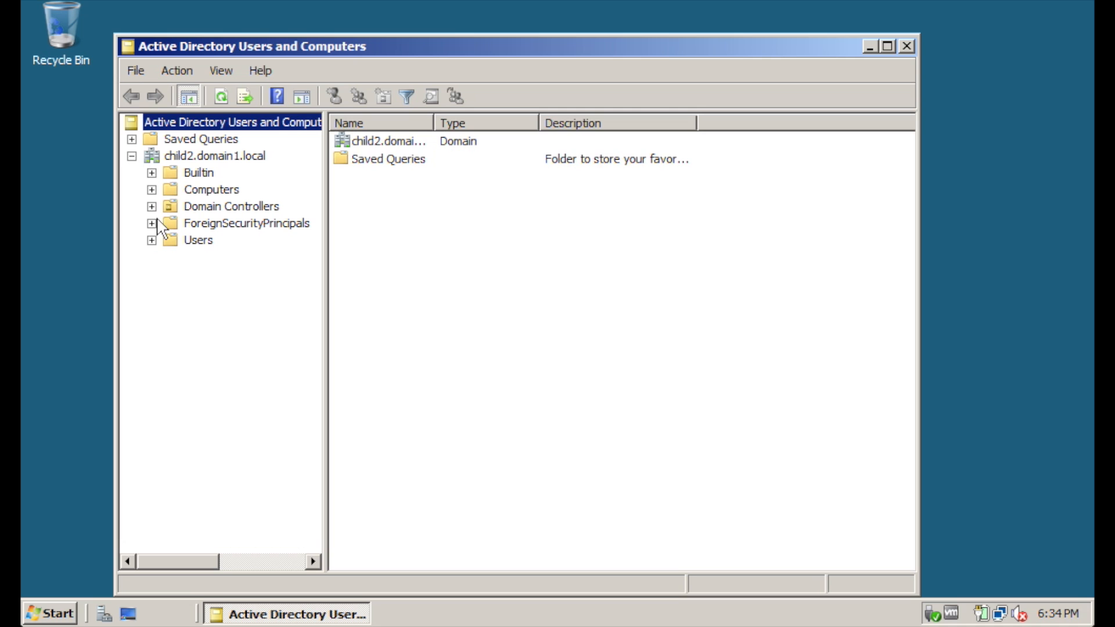
left_click(185, 241)
right_click(195, 238)
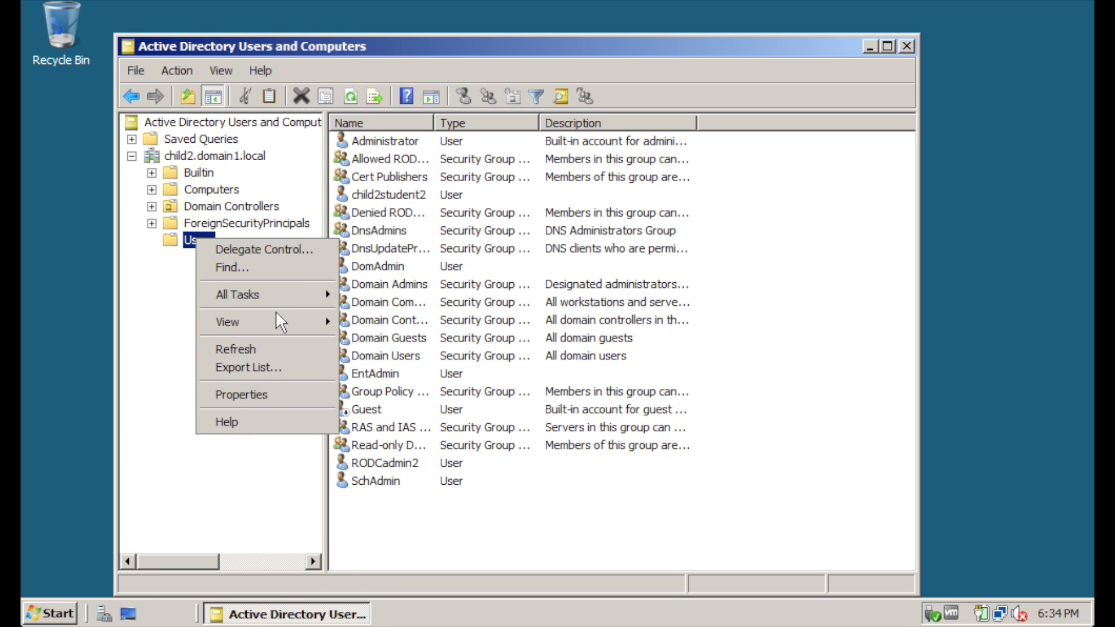
left_click(493, 75)
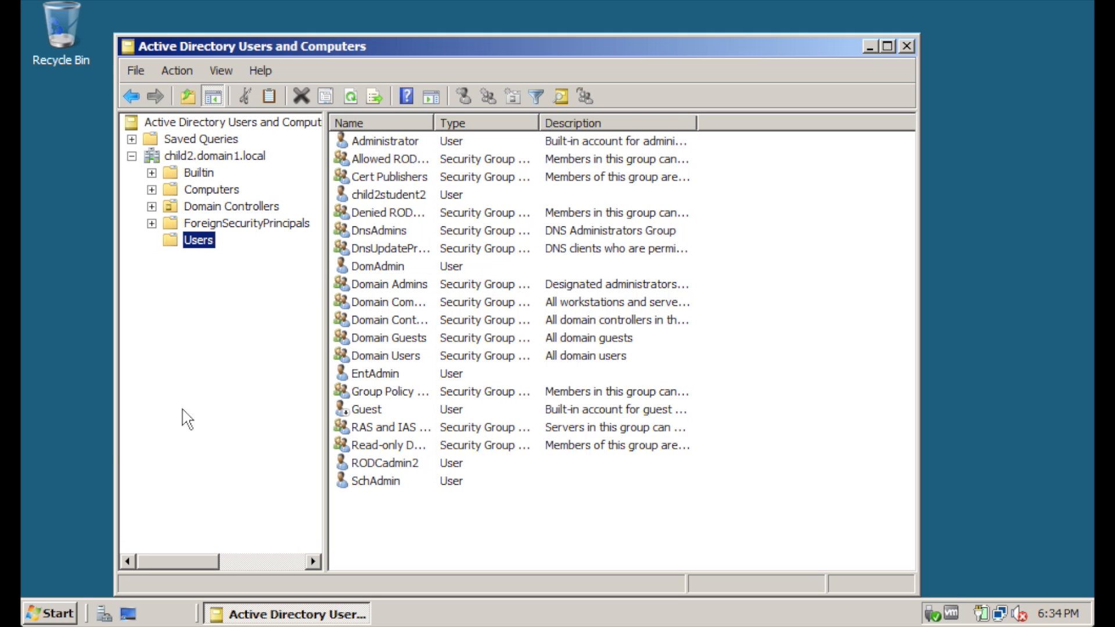
left_click(61, 613)
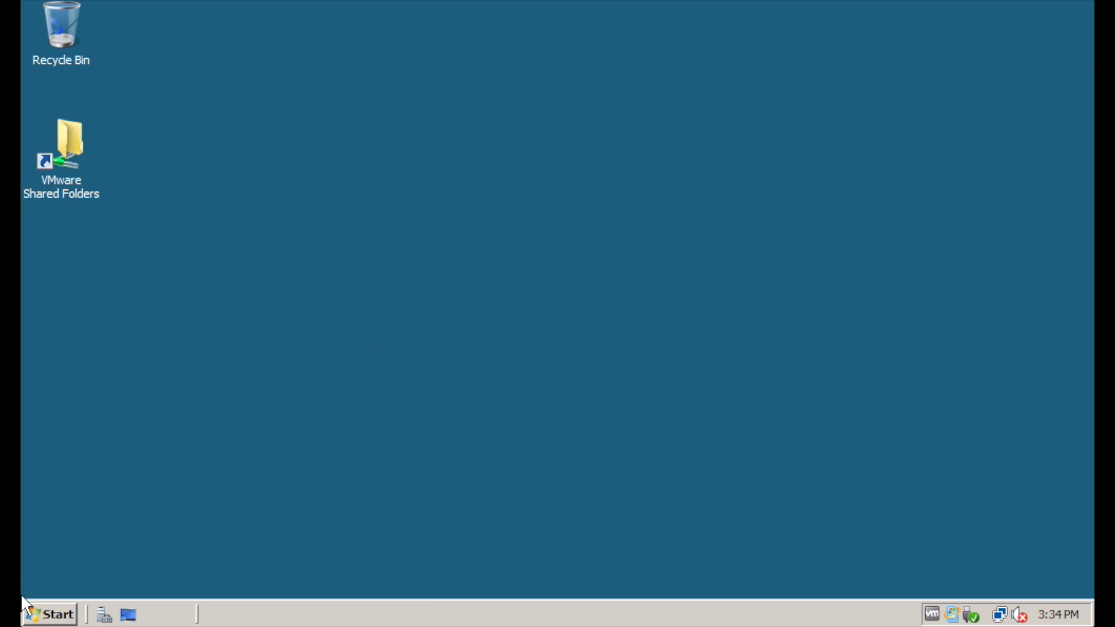
Reopen Active Directory Users and Computers and check child2.domain1.local's Users container options
left_click(51, 615)
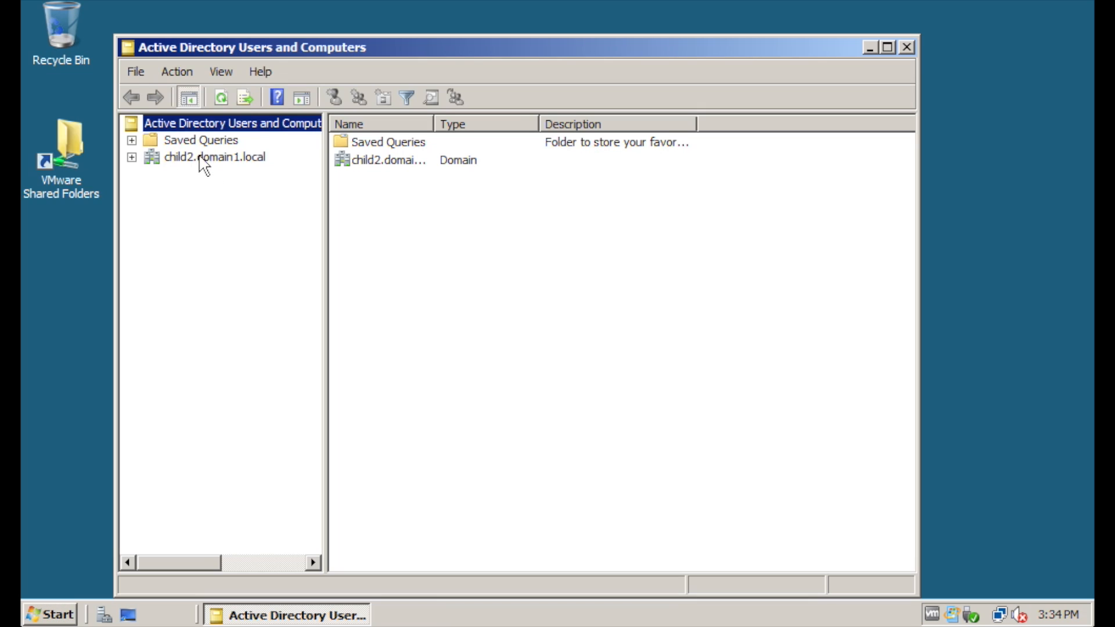
left_click(192, 158)
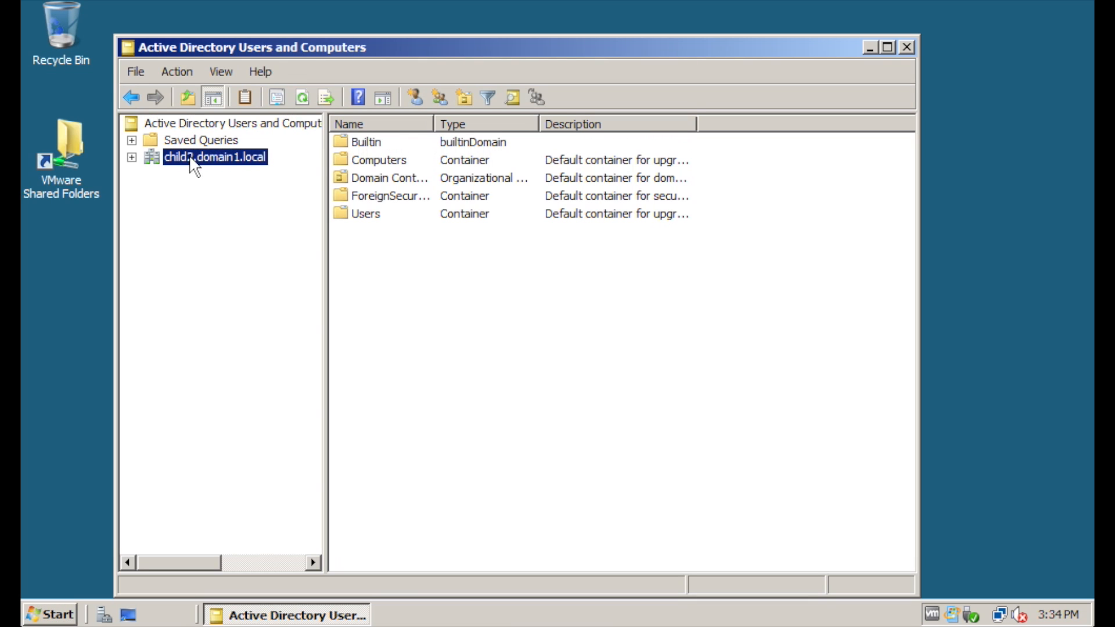
left_click(132, 157)
right_click(211, 241)
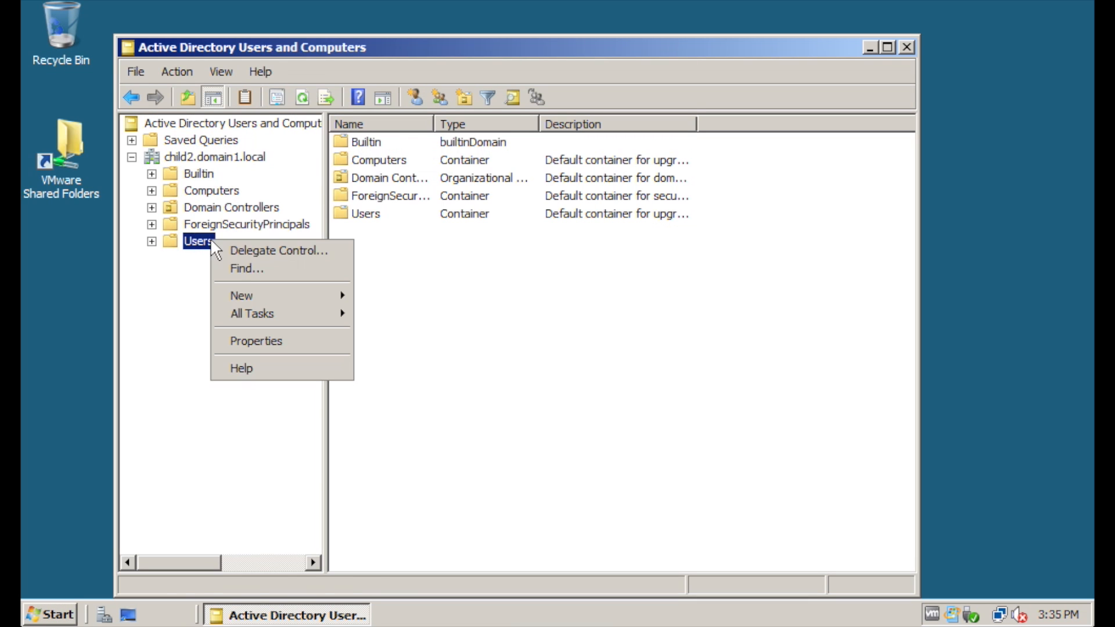
mouse_move(266, 297)
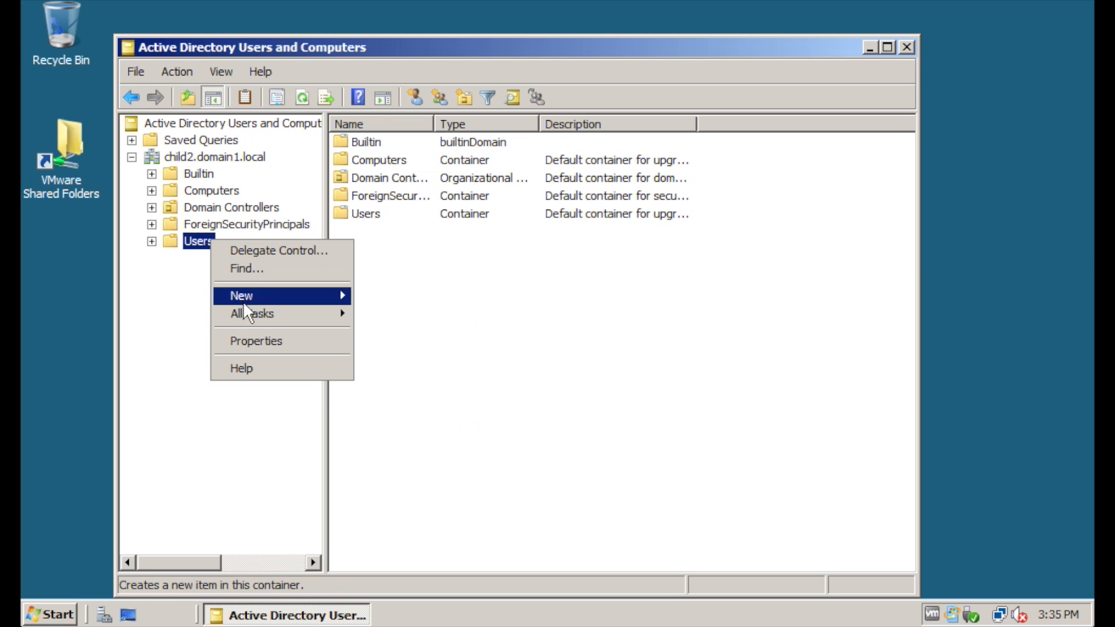
left_click(180, 319)
Change the console's managed domain back to domain1.local
right_click(226, 124)
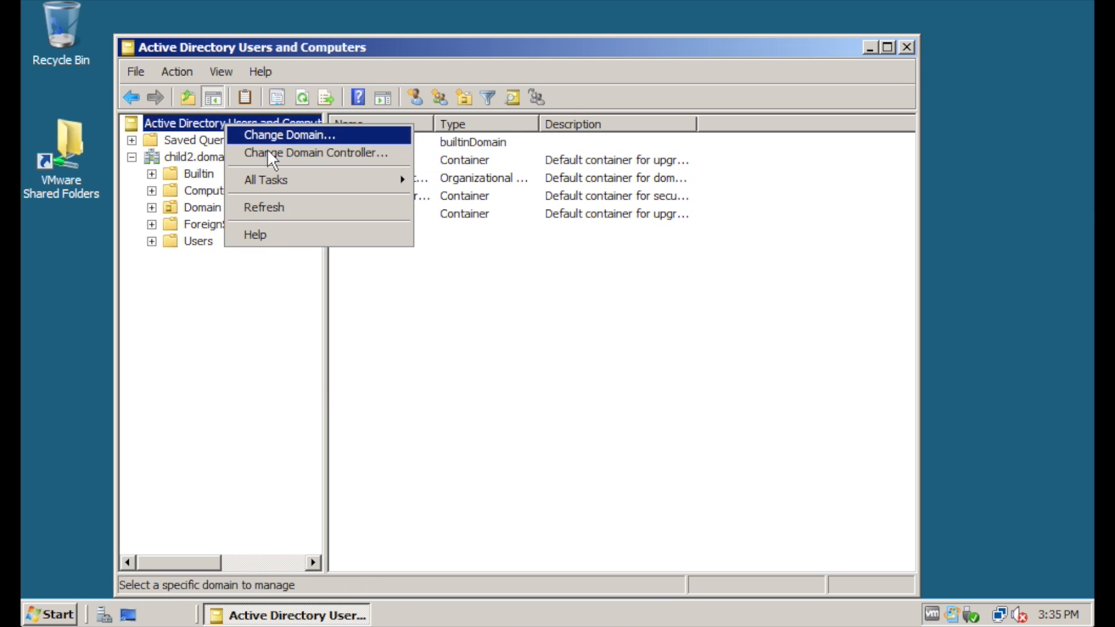
left_click(251, 138)
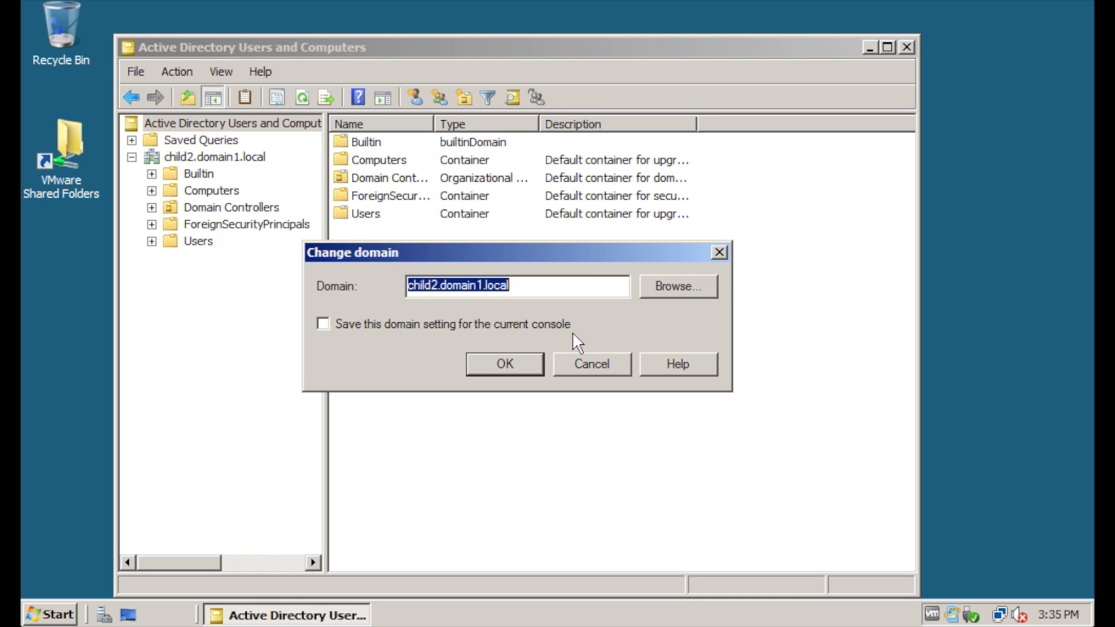
left_click(685, 288)
left_click(456, 316)
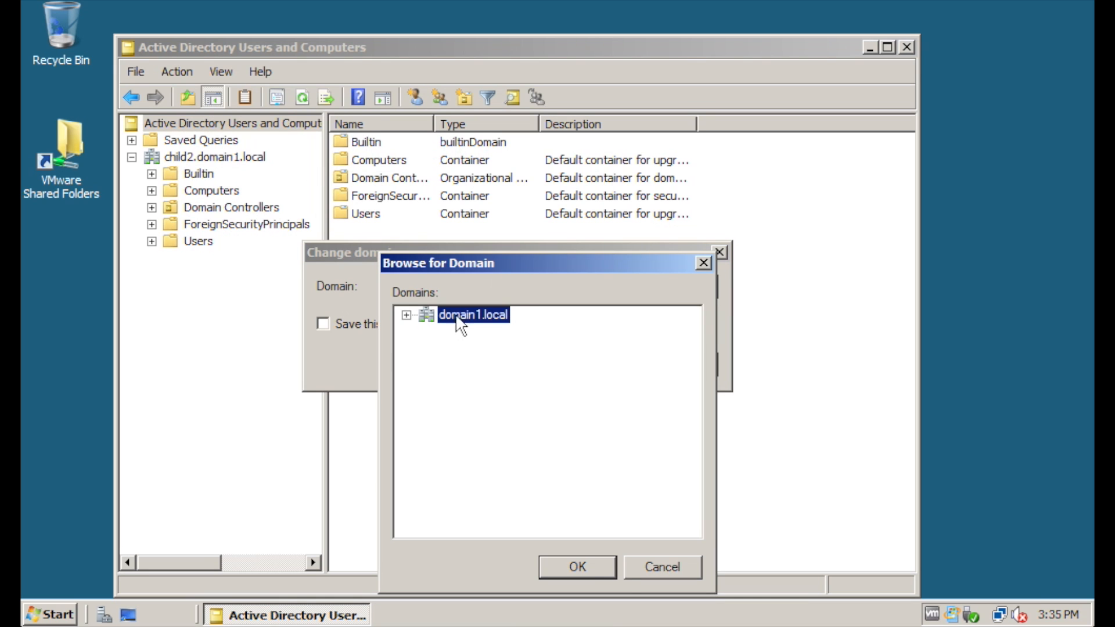
left_click(616, 575)
left_click(515, 366)
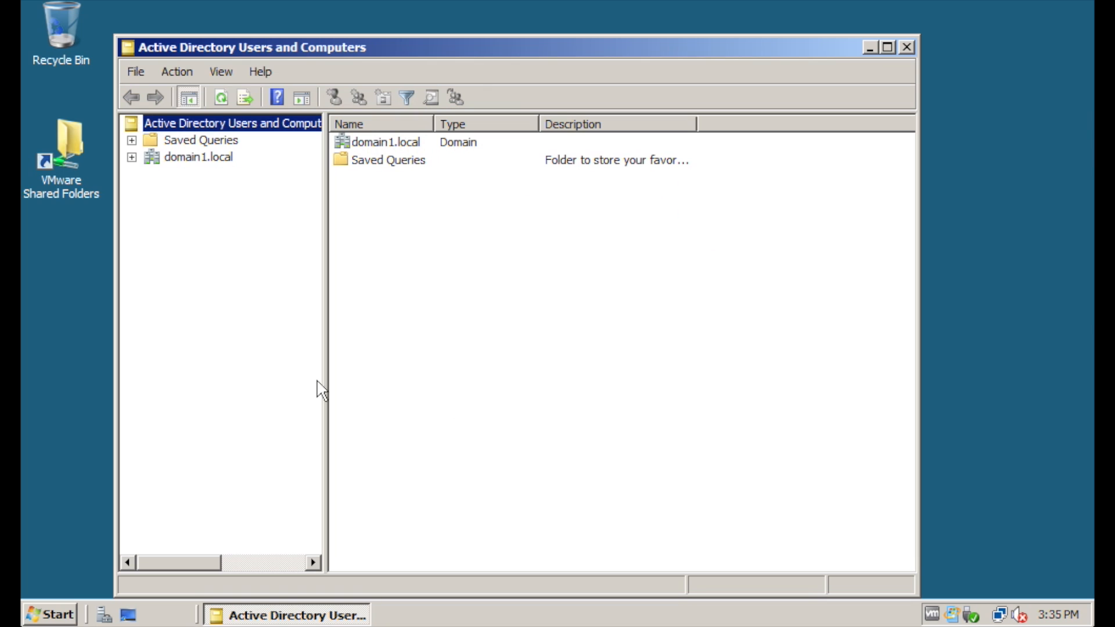
List domain1.local's Users container, then relaunch Active Directory Users and Computers
left_click(132, 157)
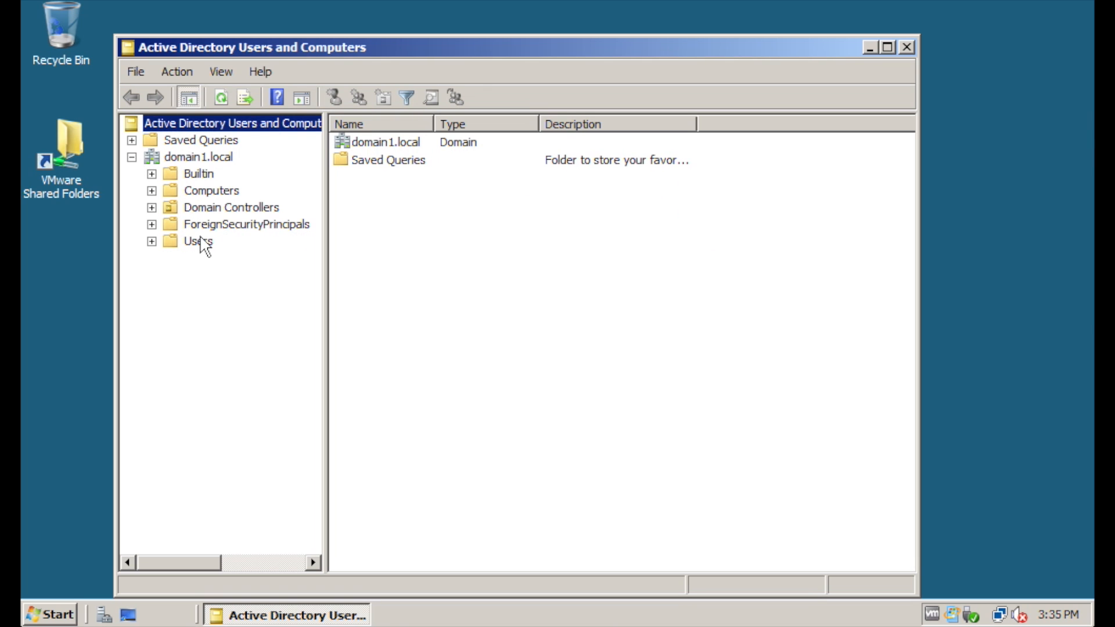
right_click(201, 238)
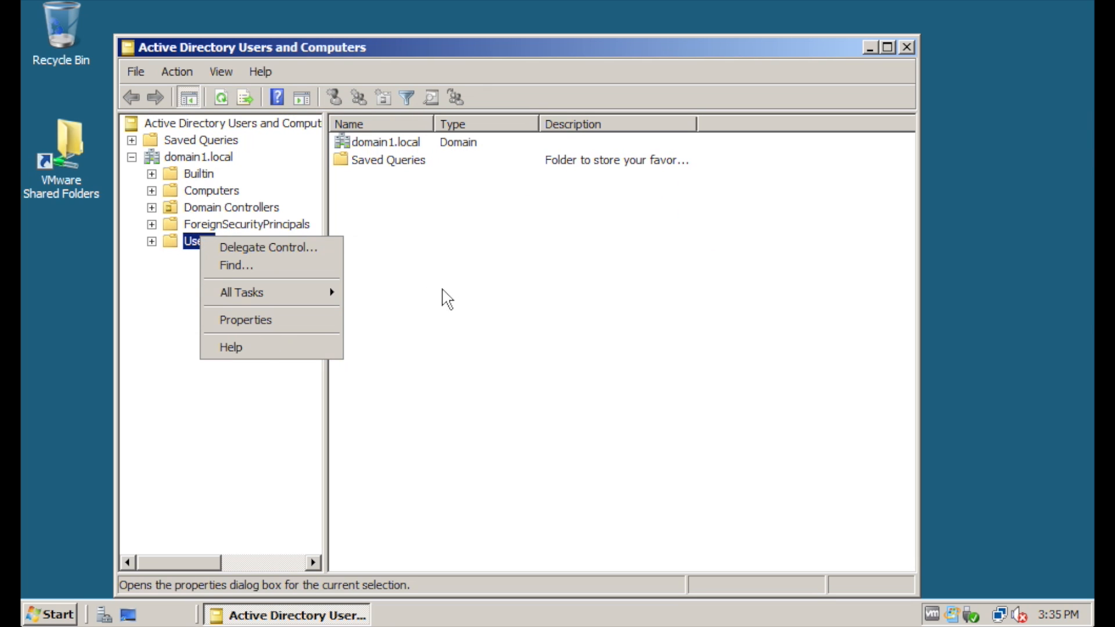
left_click(140, 297)
left_click(198, 247)
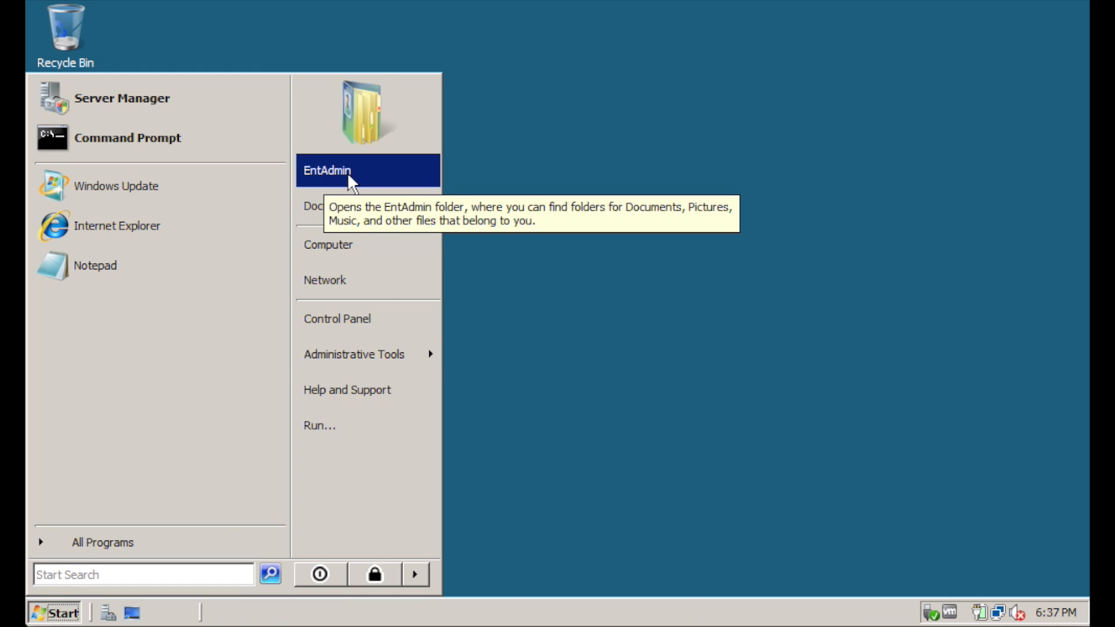
mouse_move(379, 352)
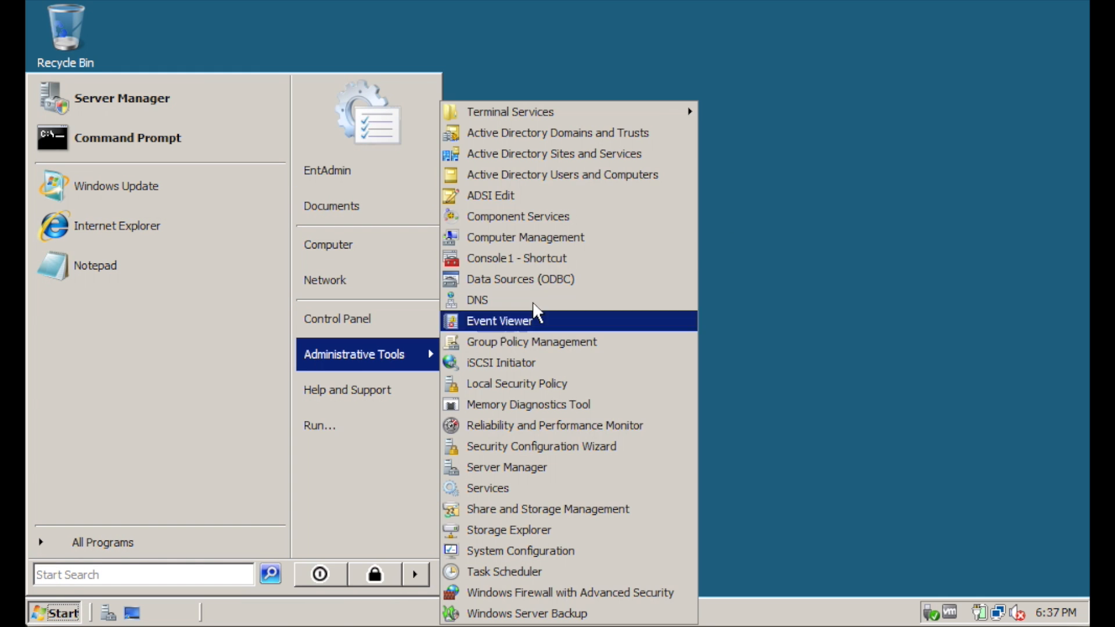
left_click(598, 174)
Approve elevation, open domain1.local's Users container, then open and cancel the New User form
left_click(308, 365)
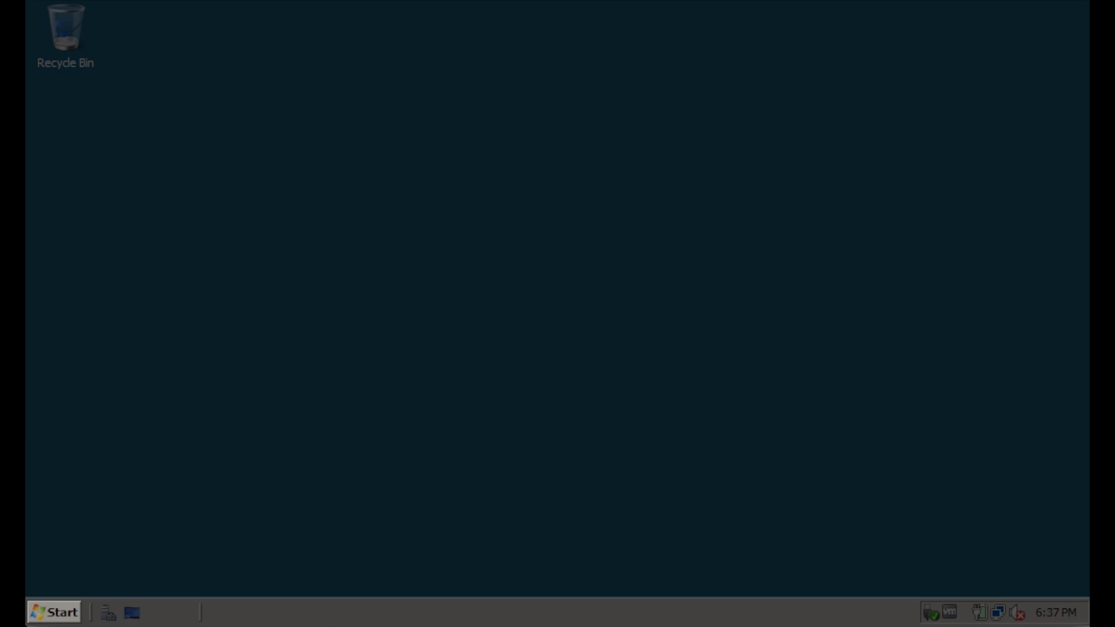
left_click(199, 162)
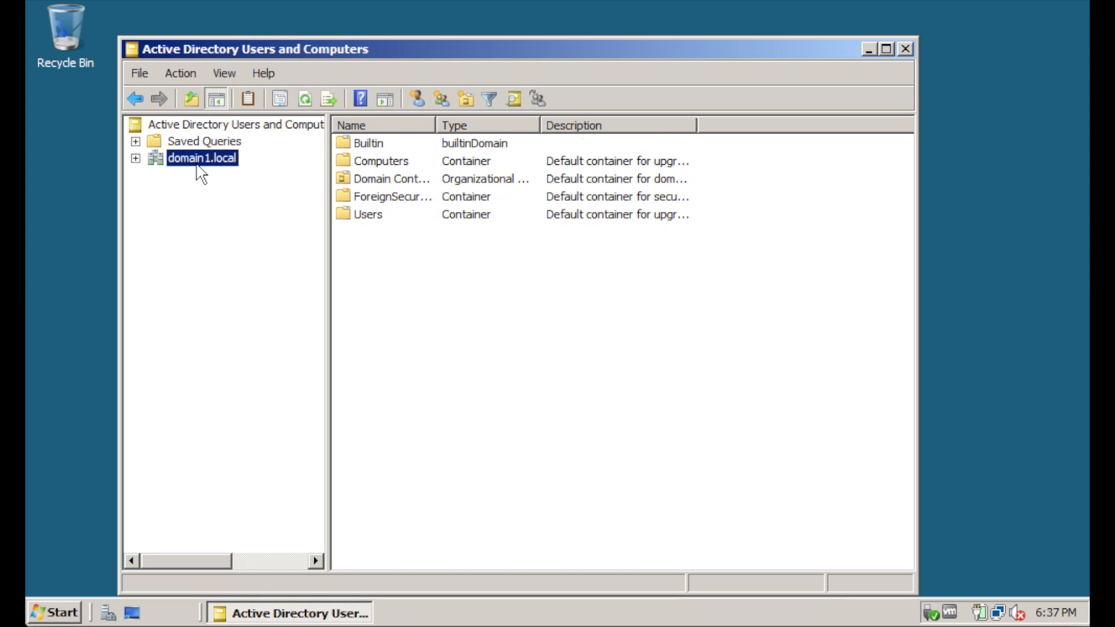
left_click(136, 158)
left_click(197, 243)
right_click(194, 243)
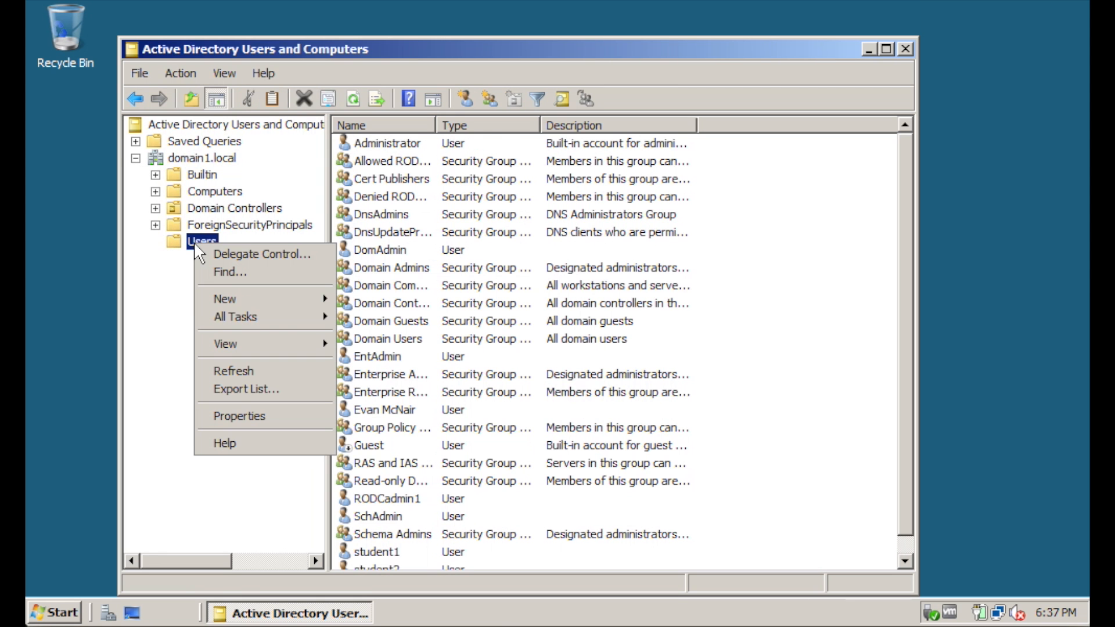
mouse_move(274, 297)
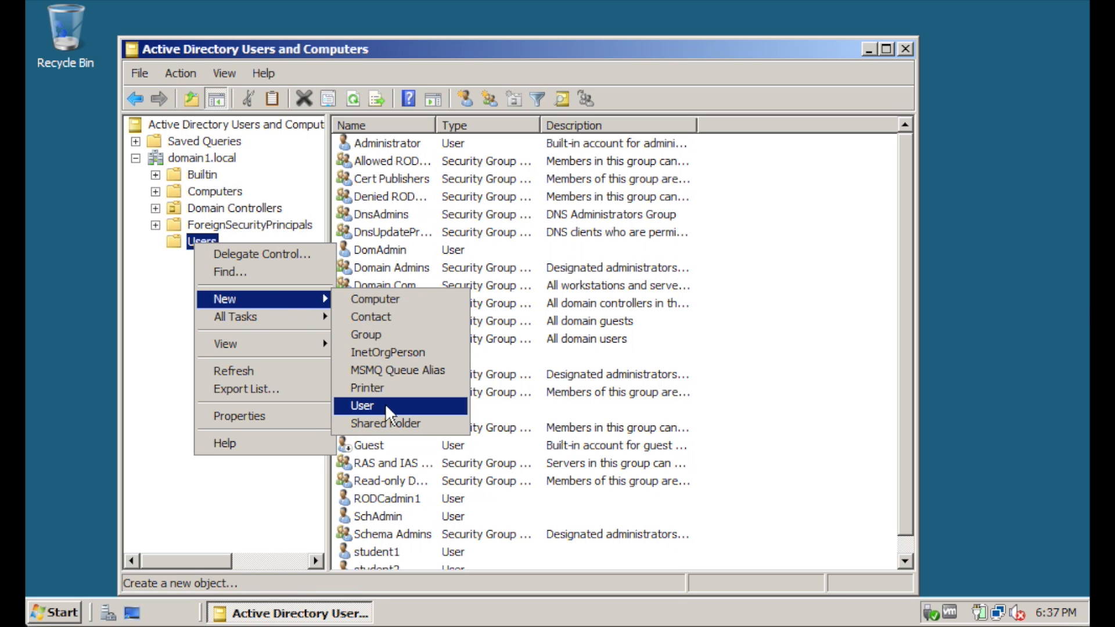
left_click(485, 63)
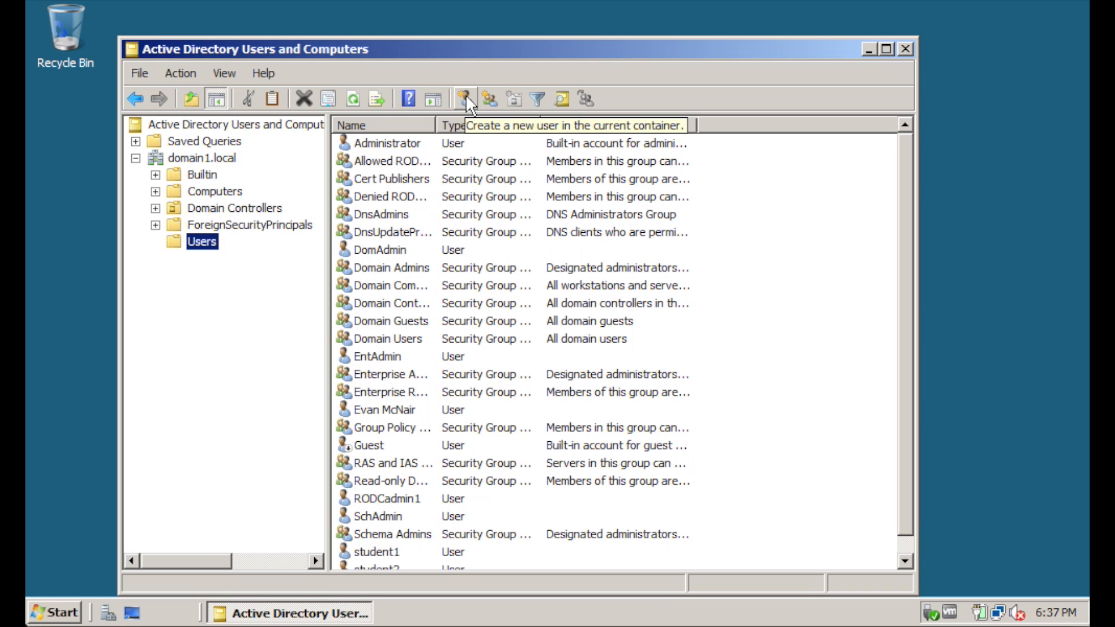
left_click(465, 97)
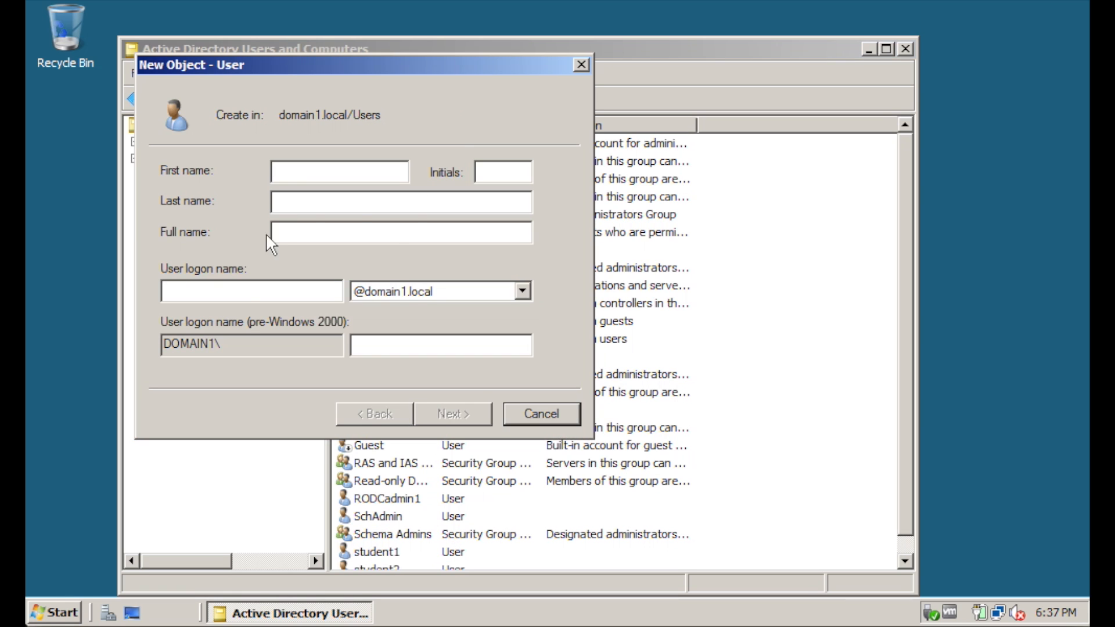
left_click(541, 414)
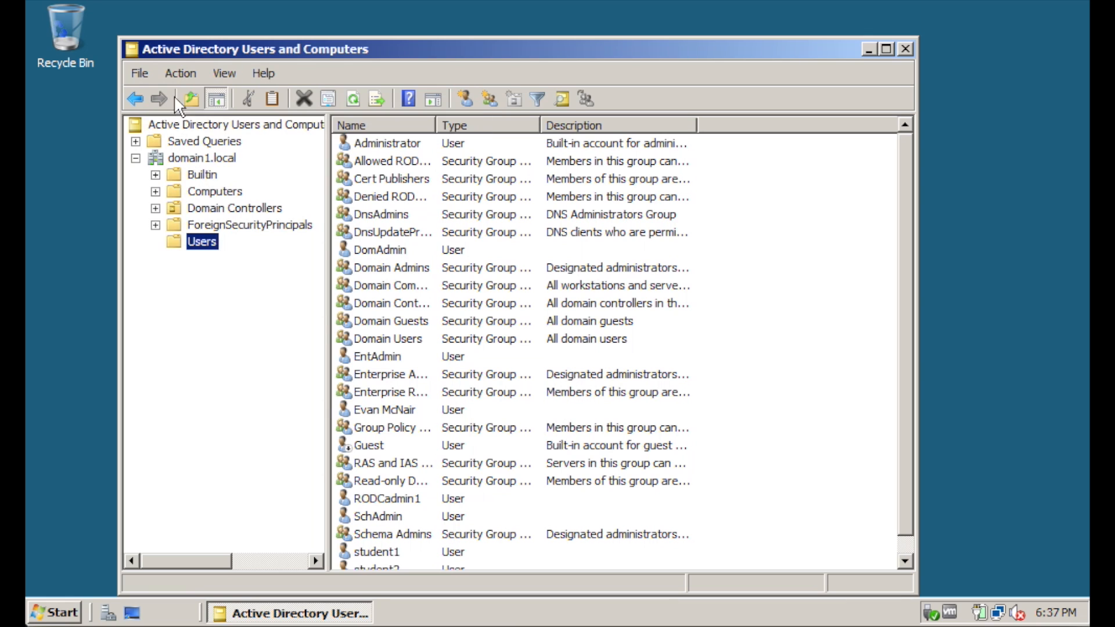
Change the console's managed domain to child2.domain1.local
right_click(203, 126)
left_click(251, 145)
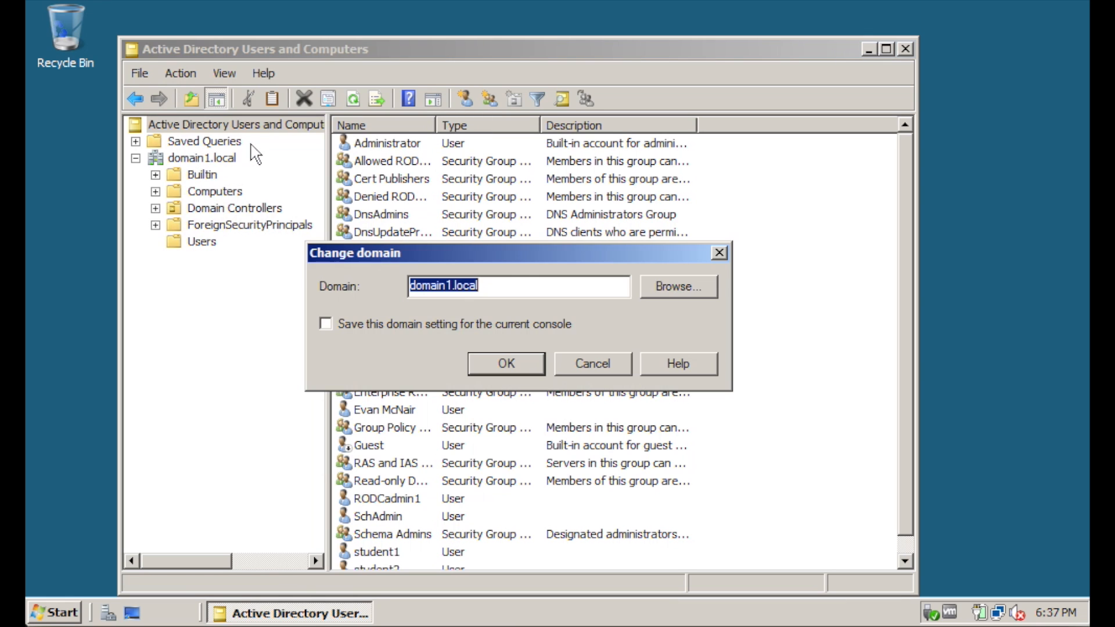
left_click(672, 292)
double_click(421, 316)
left_click(461, 332)
left_click(601, 568)
left_click(507, 364)
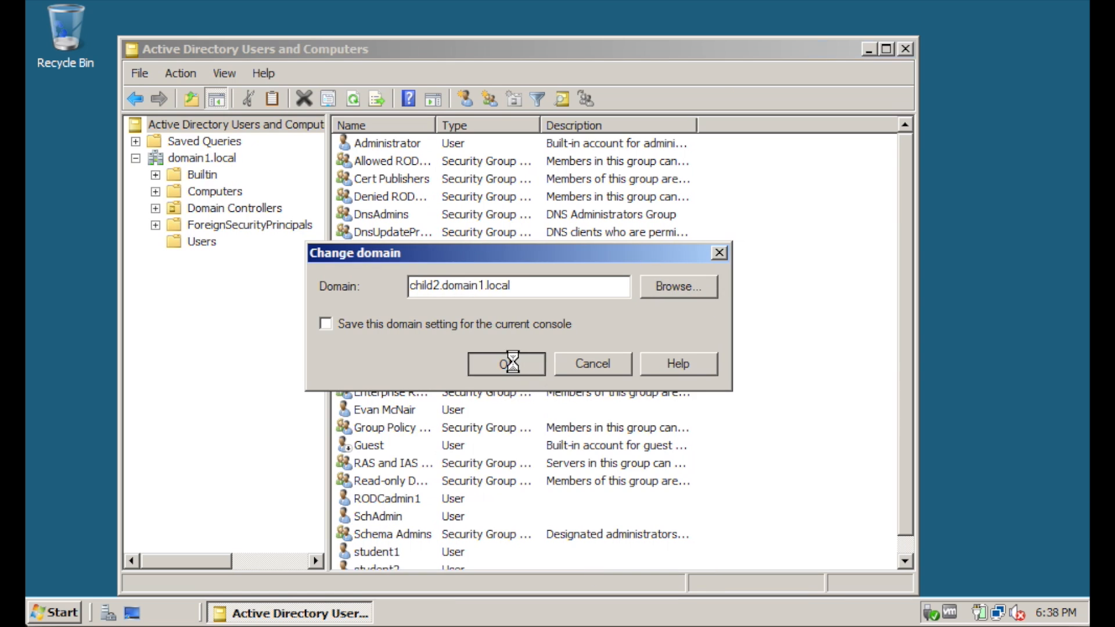
List child2.domain1.local's Users container and start, then cancel, a new user
left_click(136, 158)
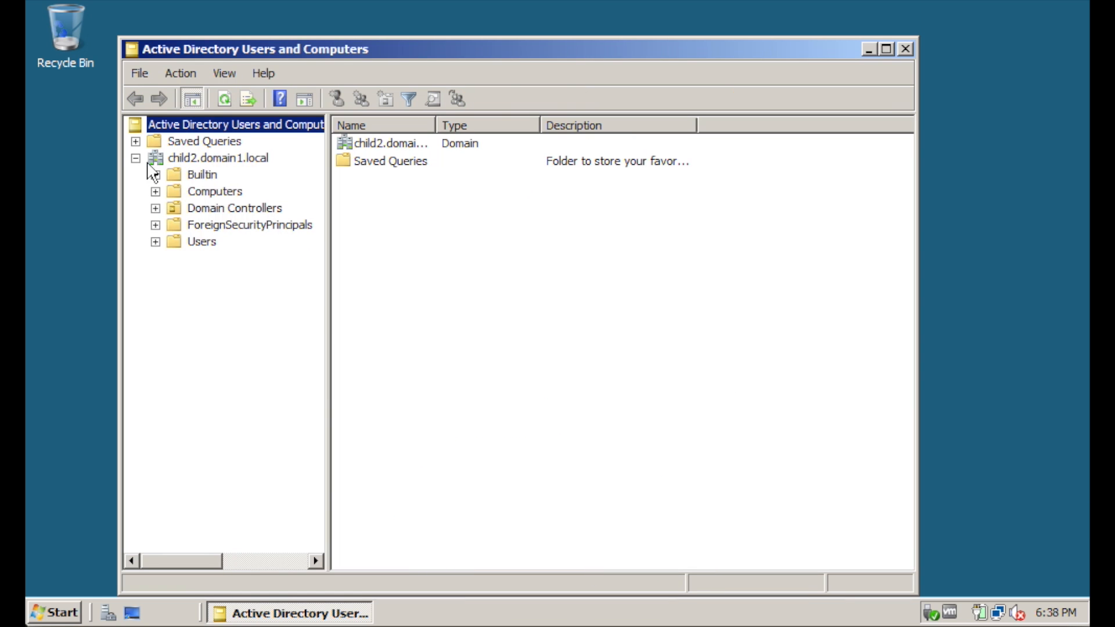
left_click(201, 241)
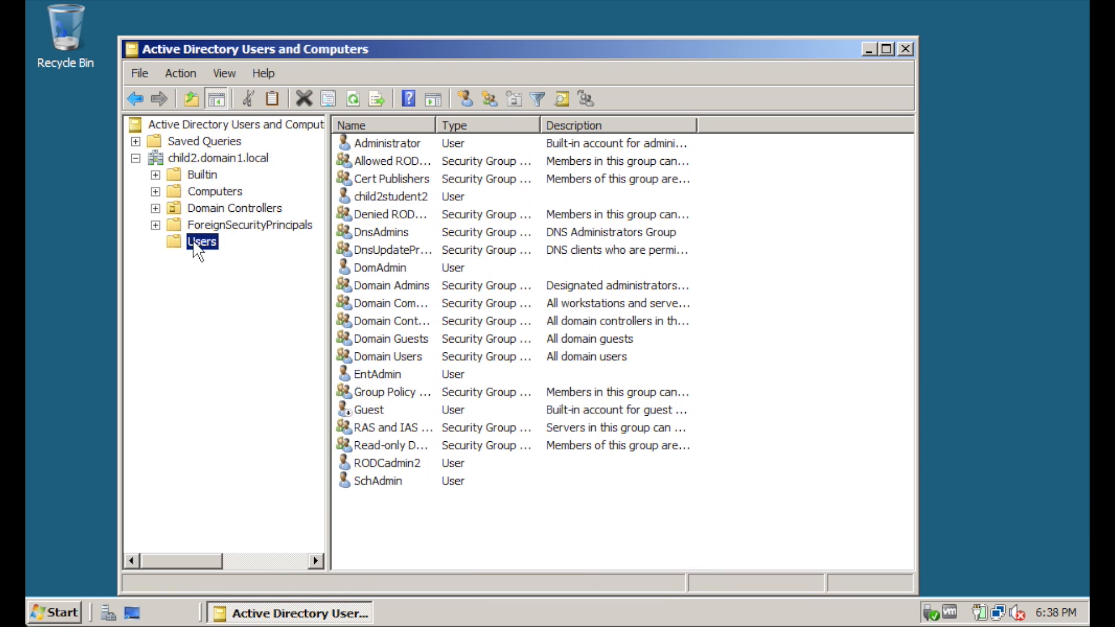
left_click(467, 100)
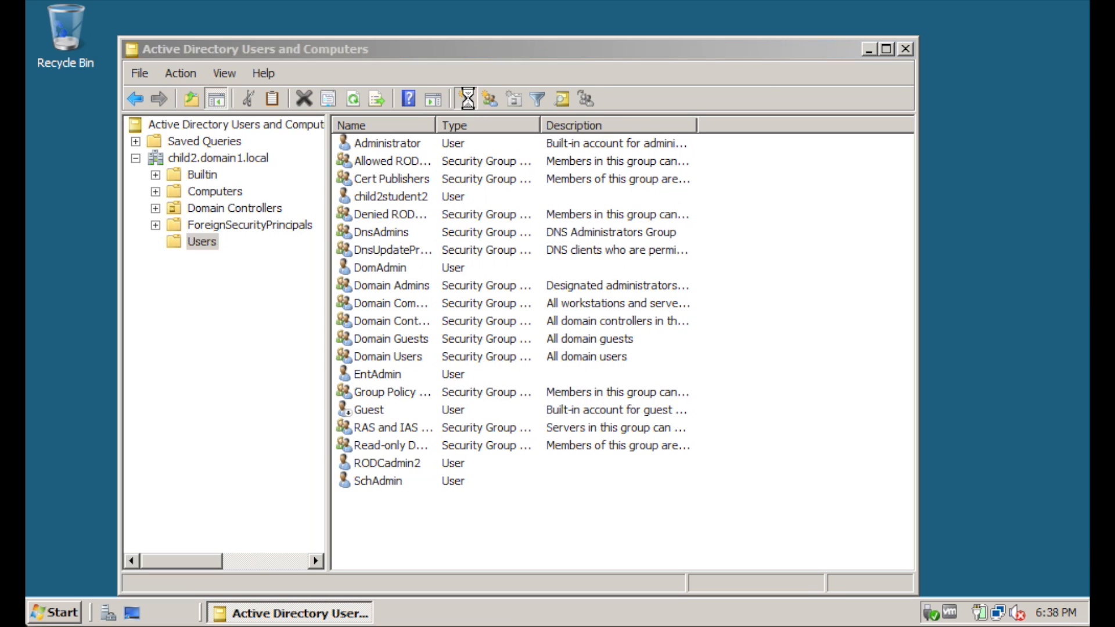
left_click(295, 286)
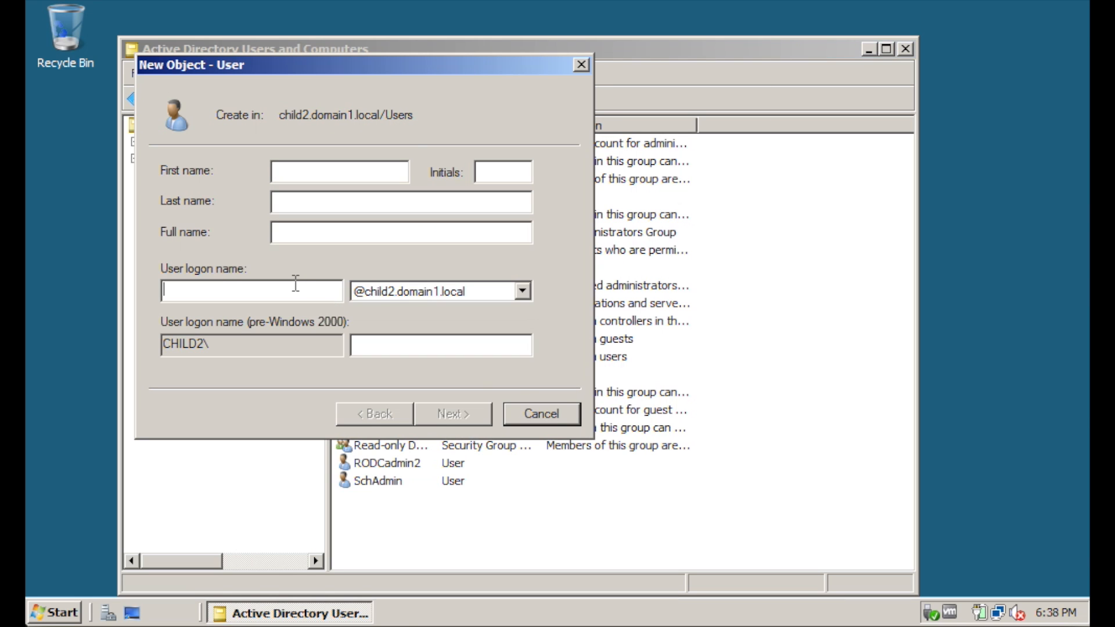
left_click(541, 414)
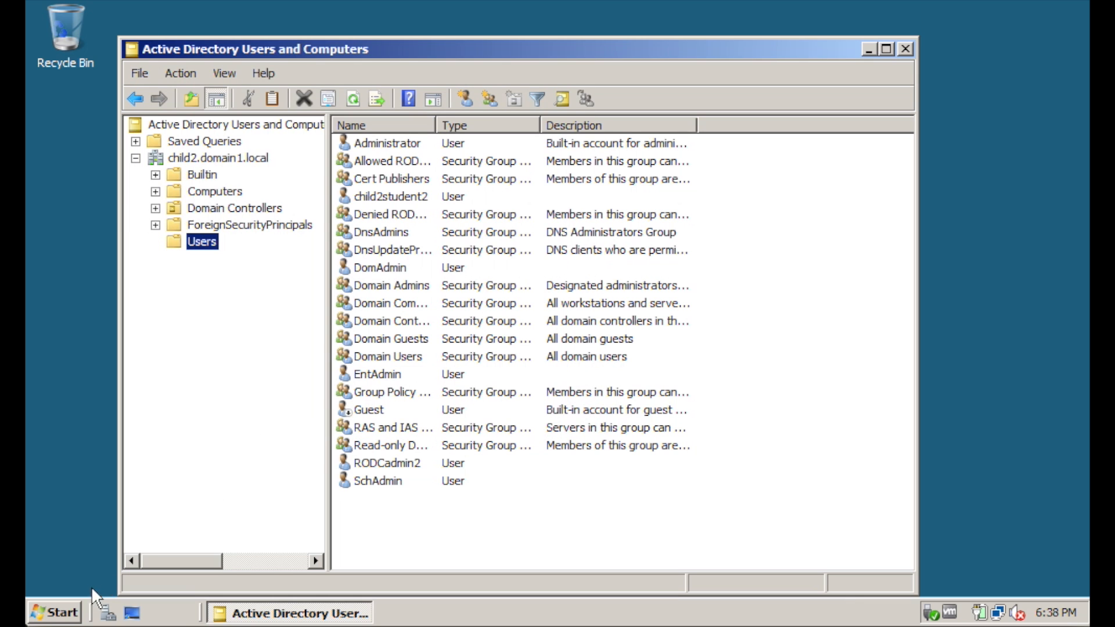
left_click(75, 613)
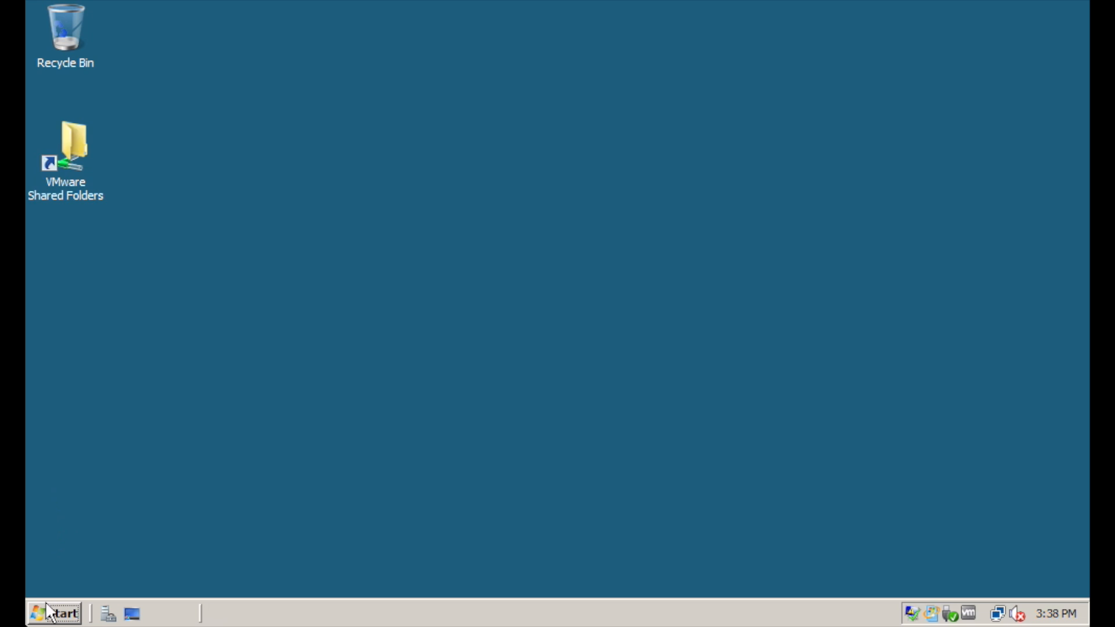
Show the Users container of child2.domain1.local, then open and cancel a New User form
left_click(55, 614)
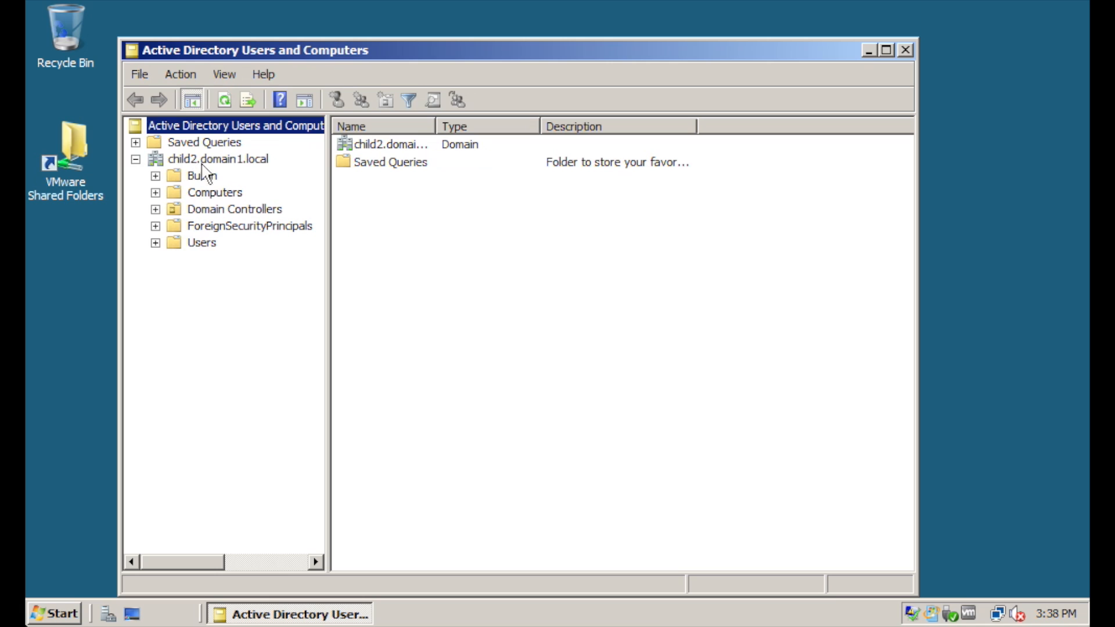
left_click(204, 160)
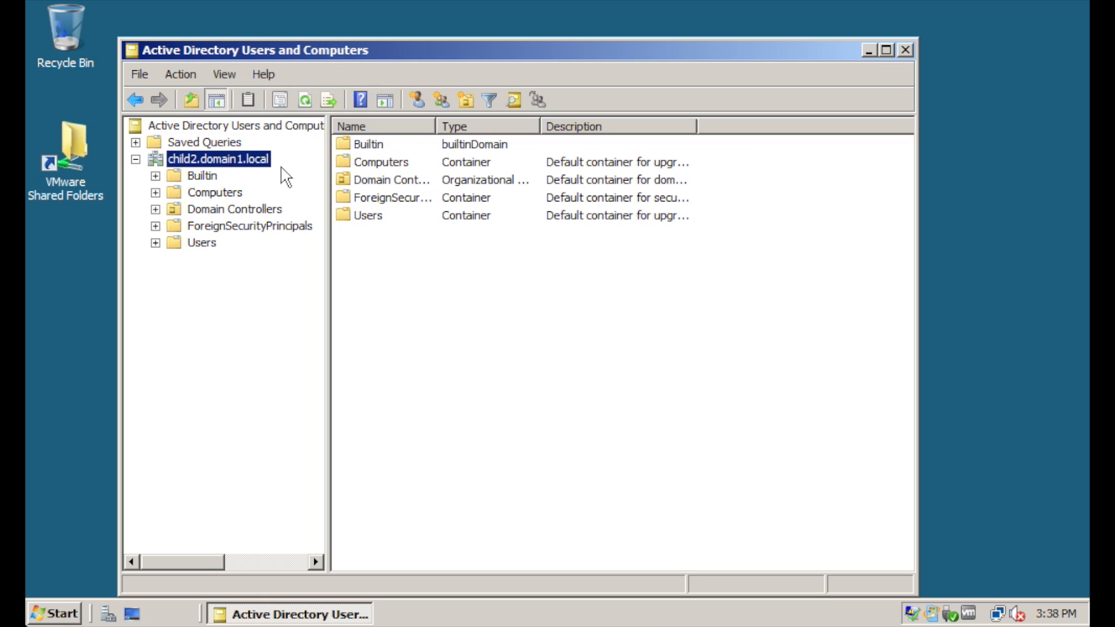
left_click(197, 243)
right_click(203, 243)
mouse_move(254, 288)
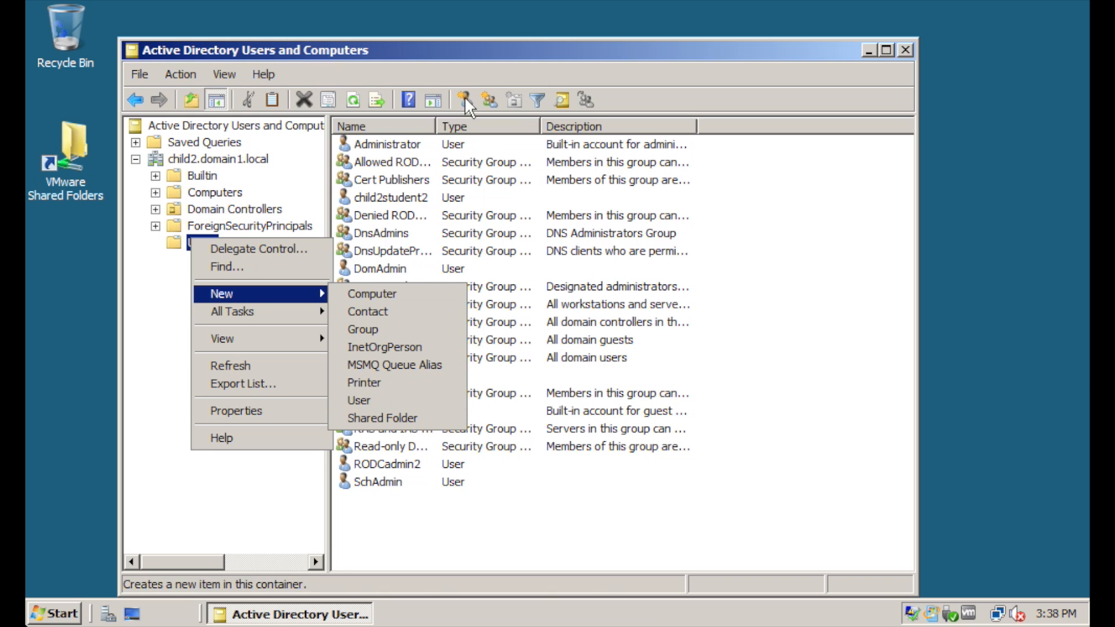
left_click(377, 400)
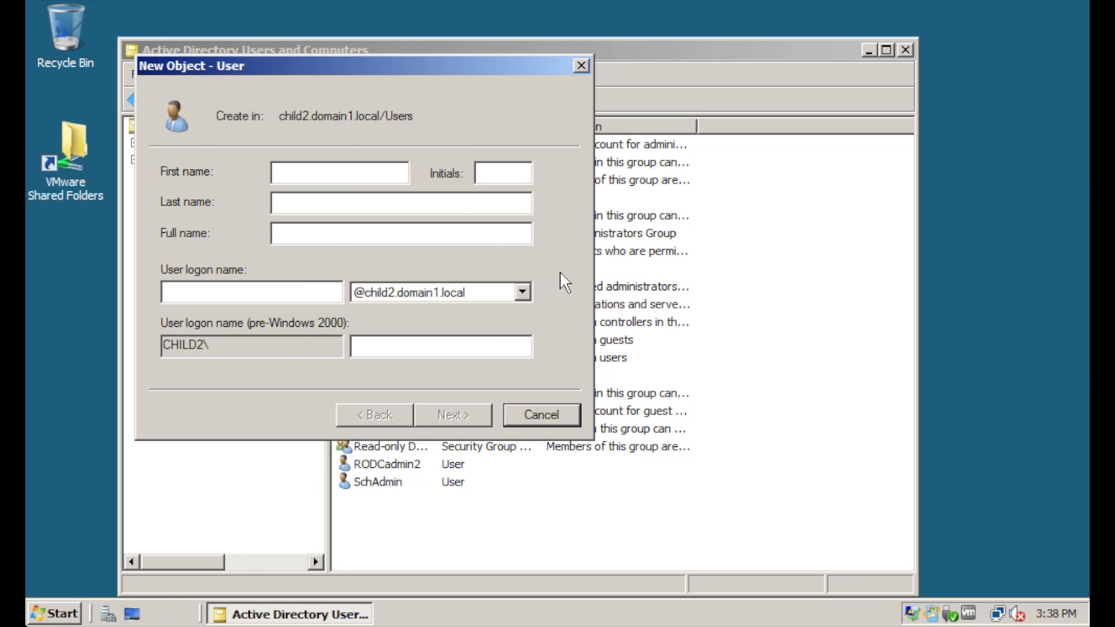
left_click(558, 415)
Change the console's domain to domain1.local using Change Domain and Browse
right_click(225, 127)
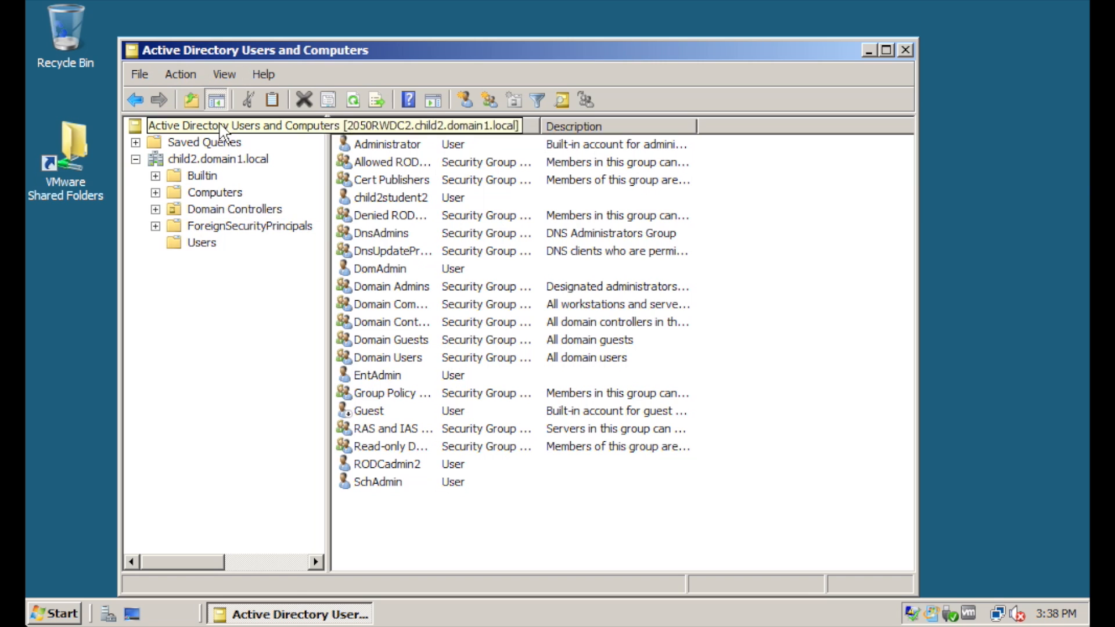
left_click(255, 129)
left_click(678, 287)
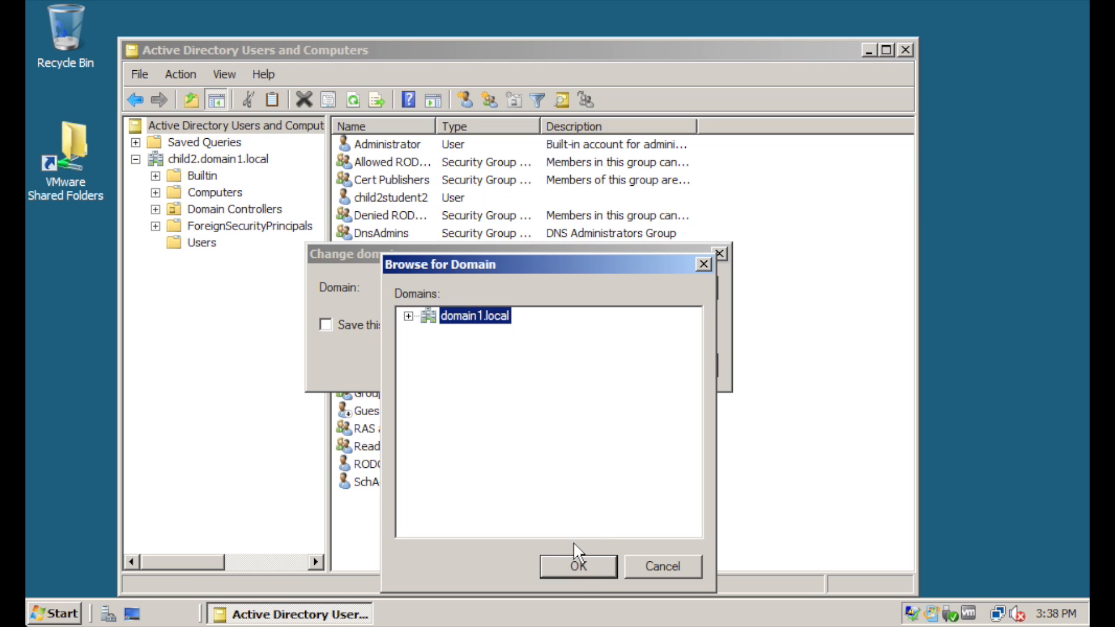
left_click(578, 565)
left_click(516, 374)
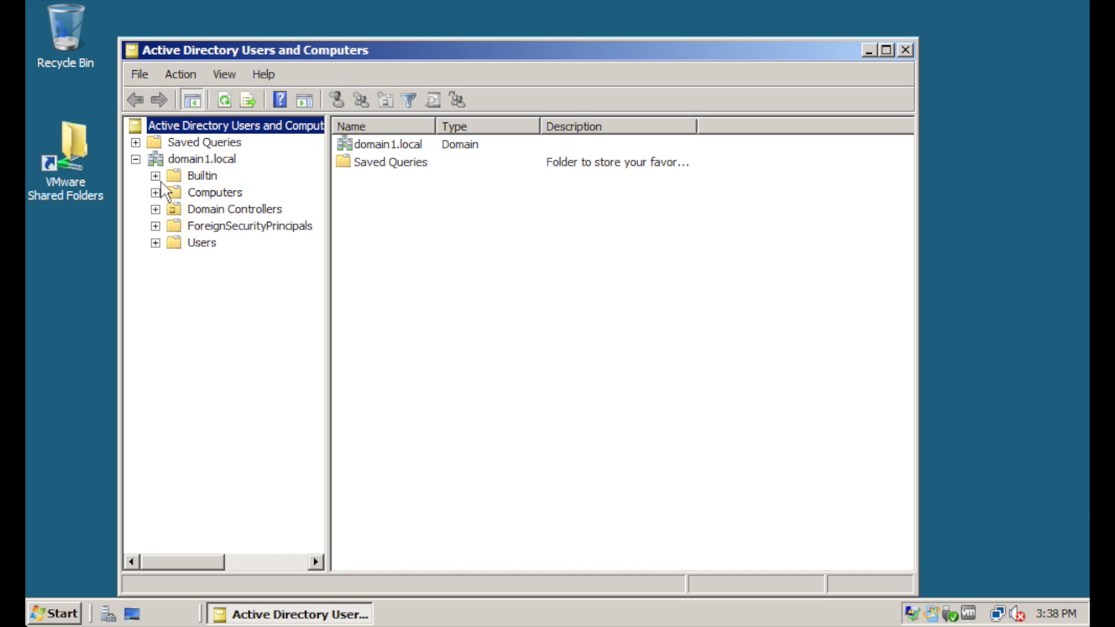
Show domain1.local's Users container, then open and cancel a New User form
right_click(179, 240)
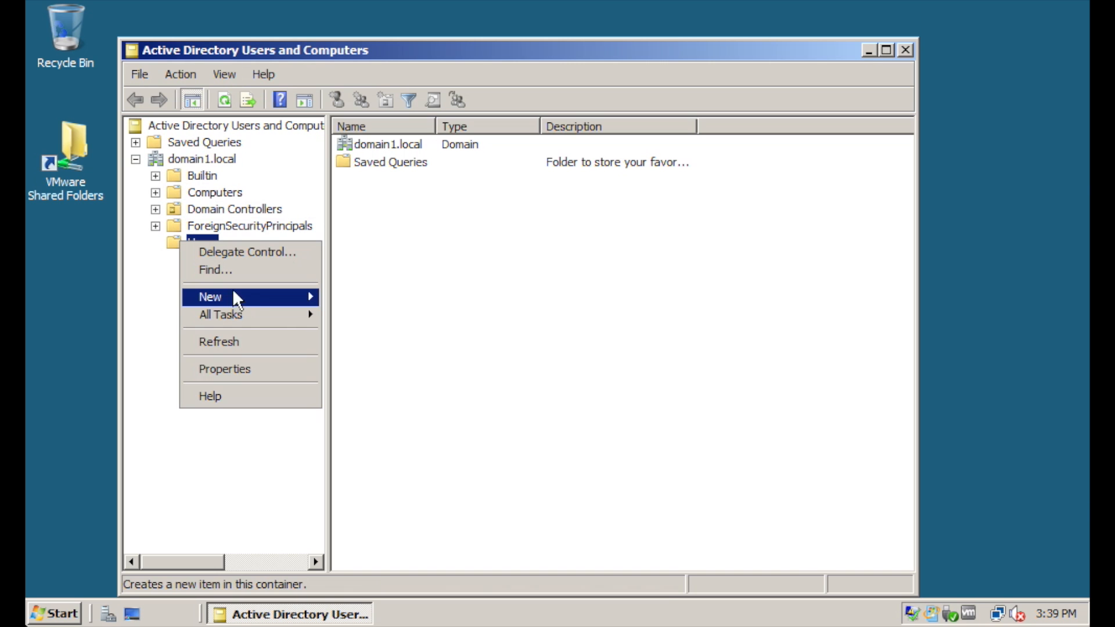
mouse_move(246, 295)
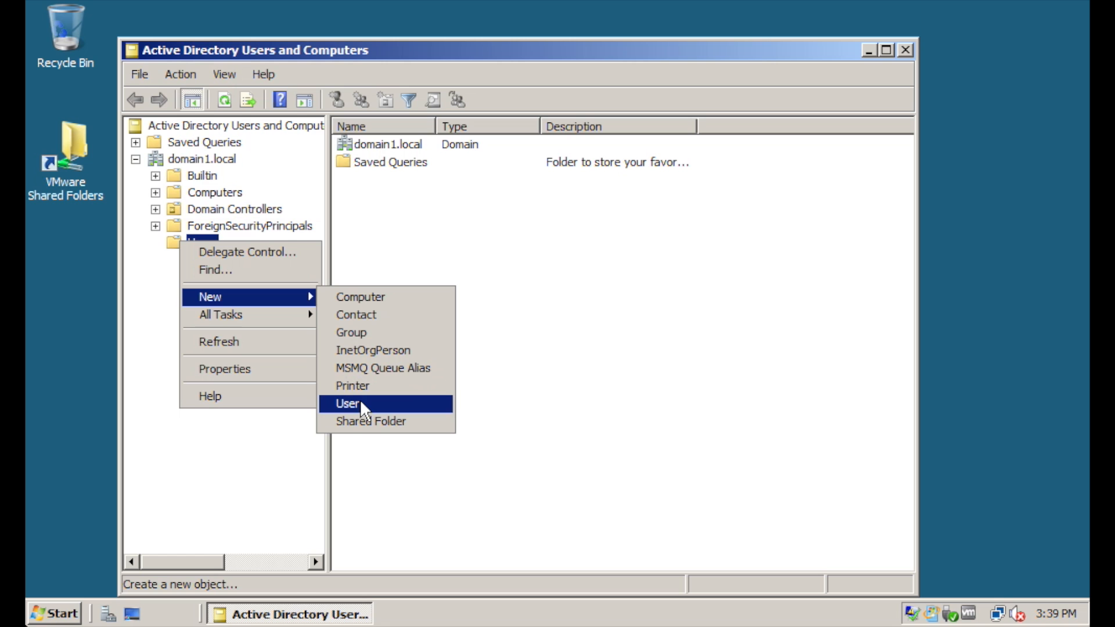
left_click(253, 439)
left_click(214, 243)
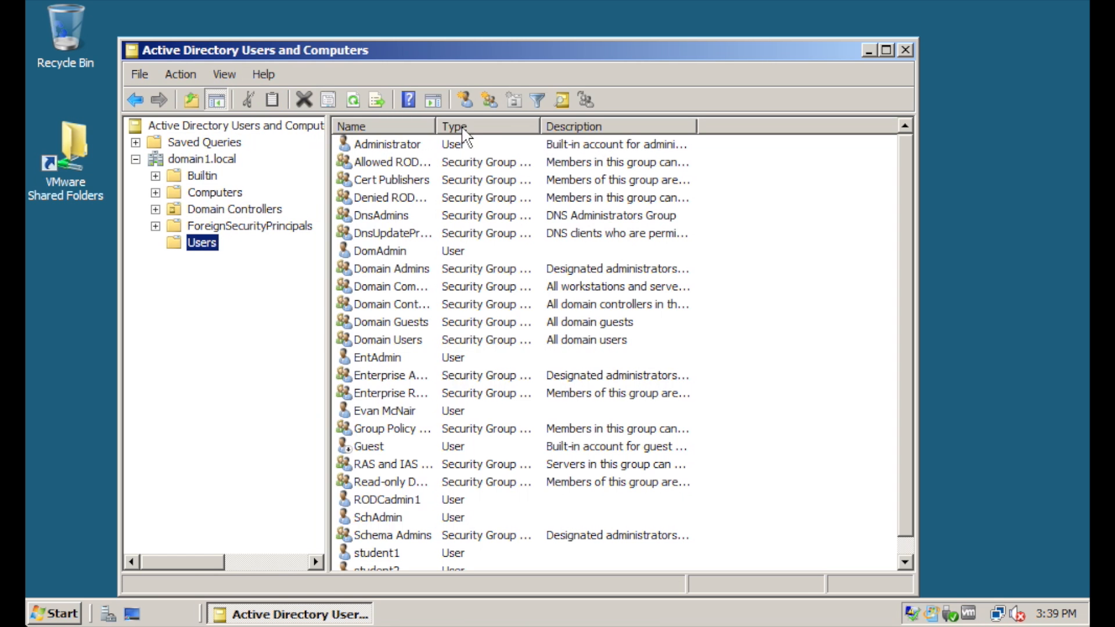
left_click(464, 100)
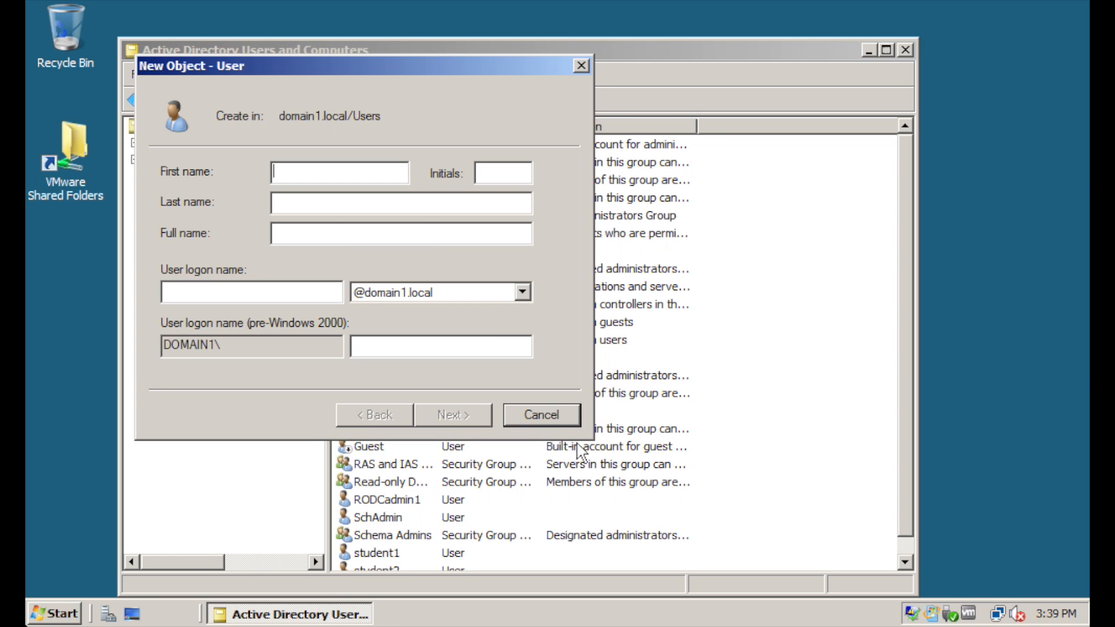
left_click(542, 413)
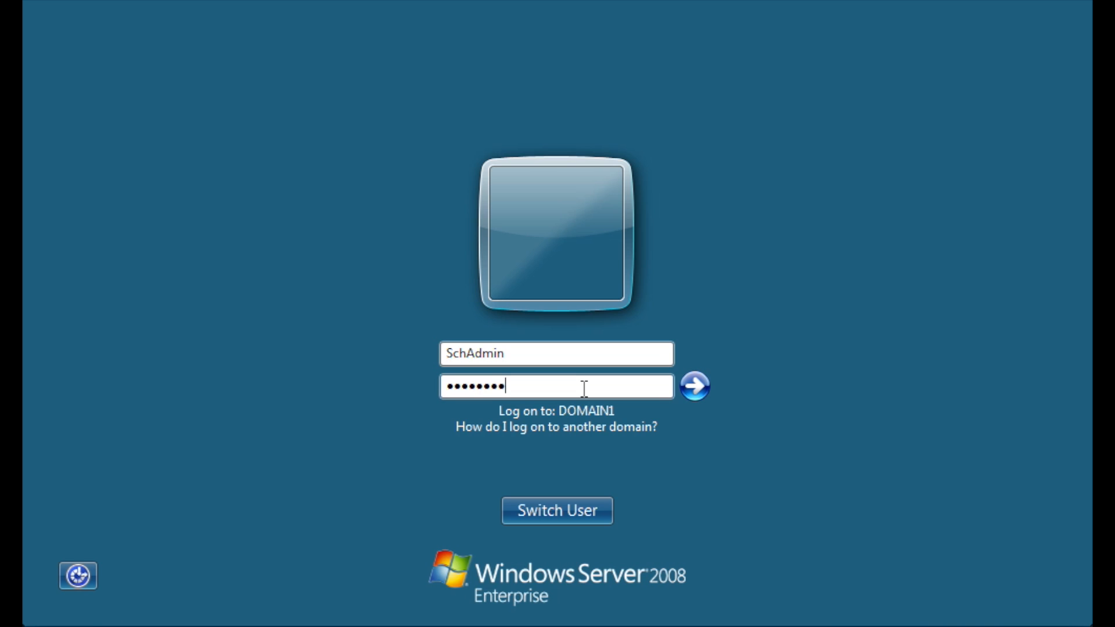
Sign in to CHILD2 after the DOMAIN1 logon is refused, then launch Active Directory Users and Computers
key("Return")
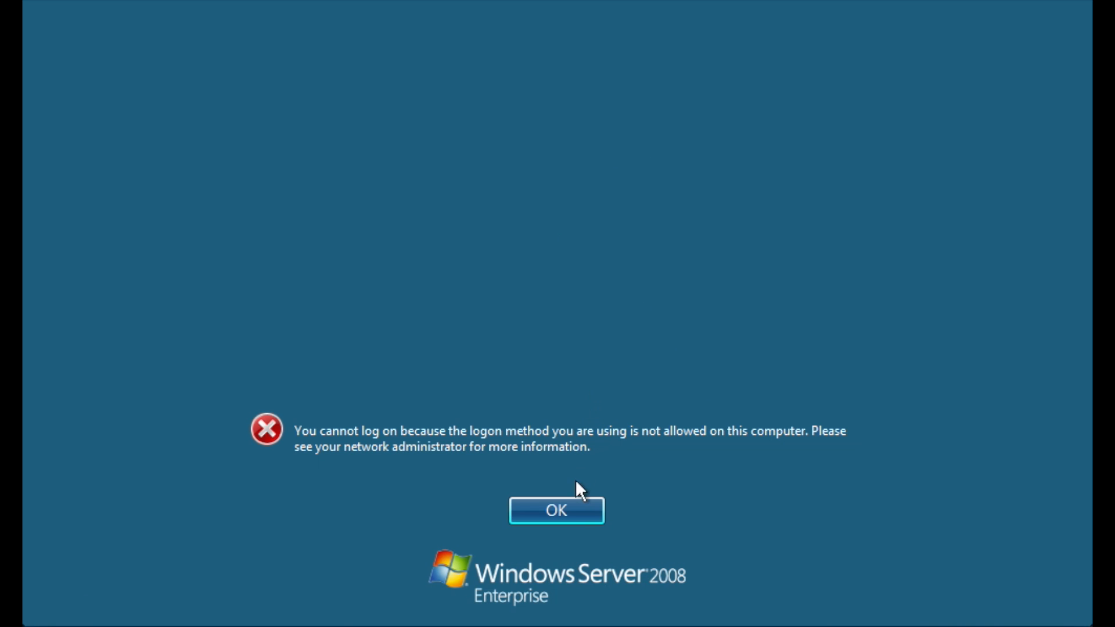
left_click(571, 510)
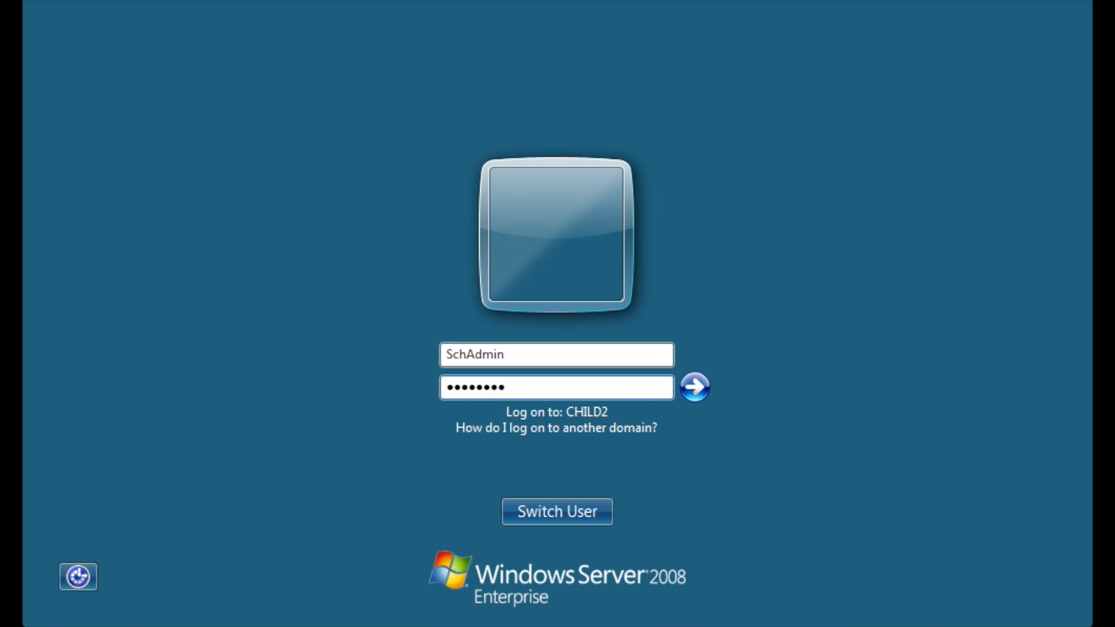
key("Return")
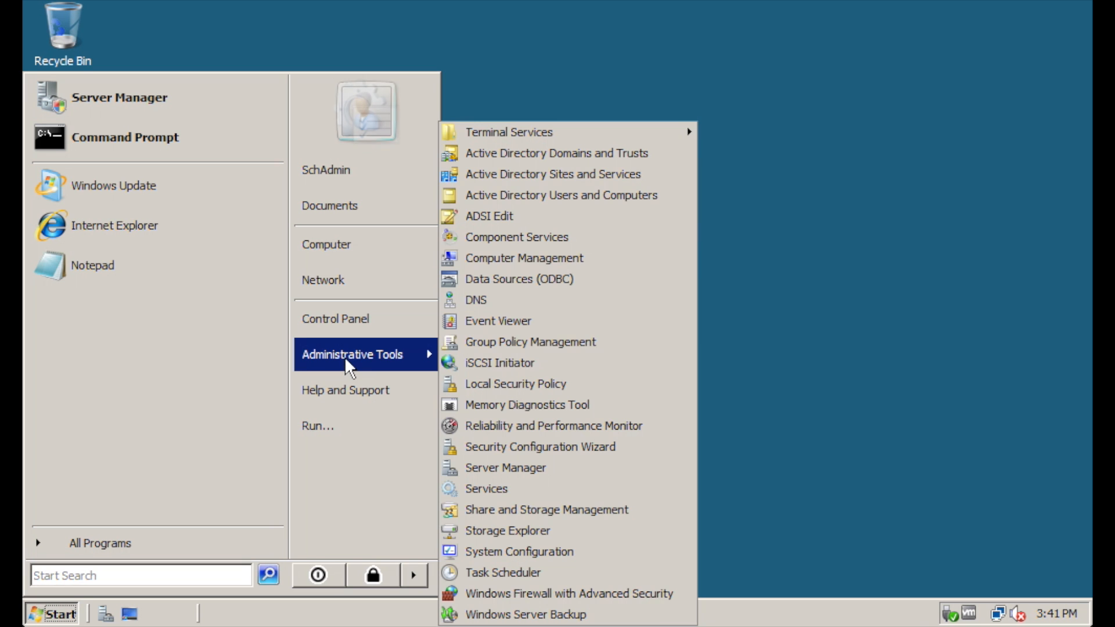
left_click(587, 195)
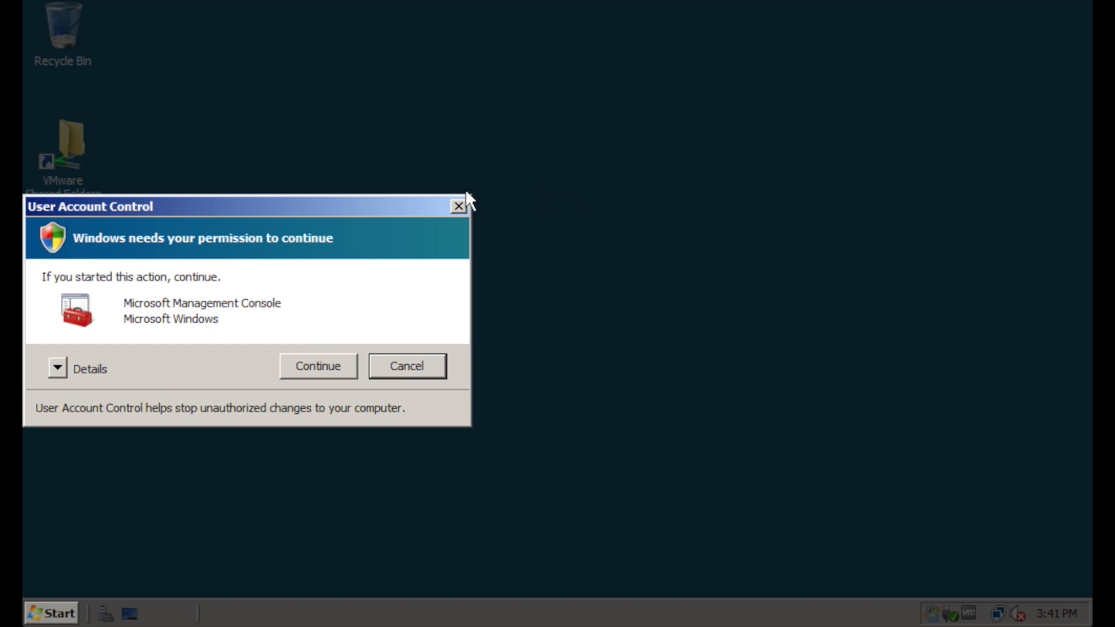
Approve the console, show child2's Users container, then open and cancel a New User form
left_click(346, 364)
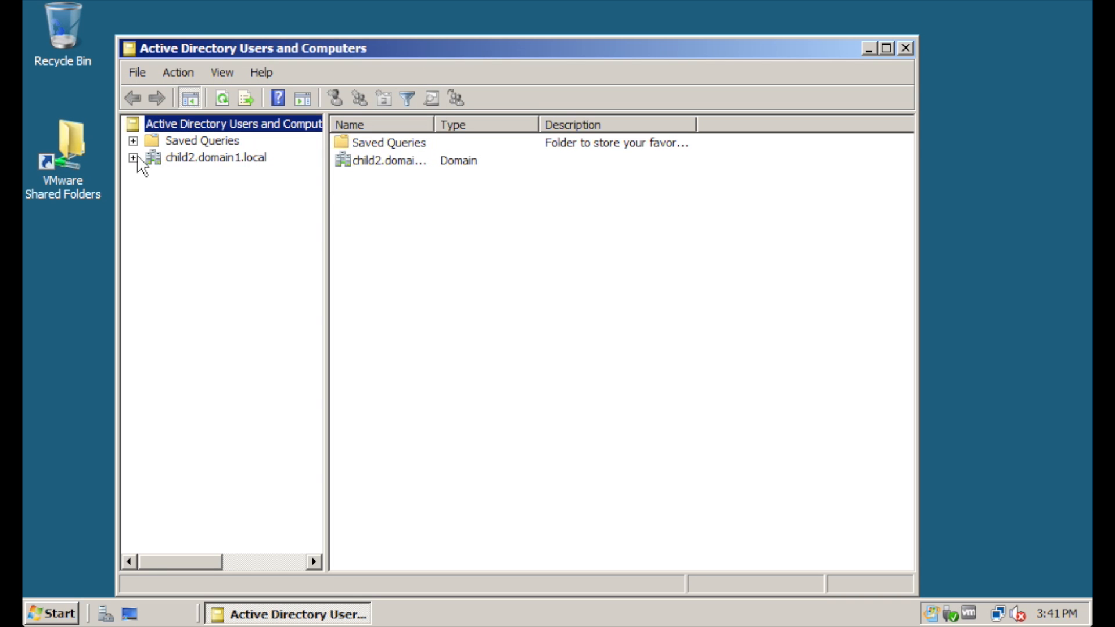
left_click(133, 157)
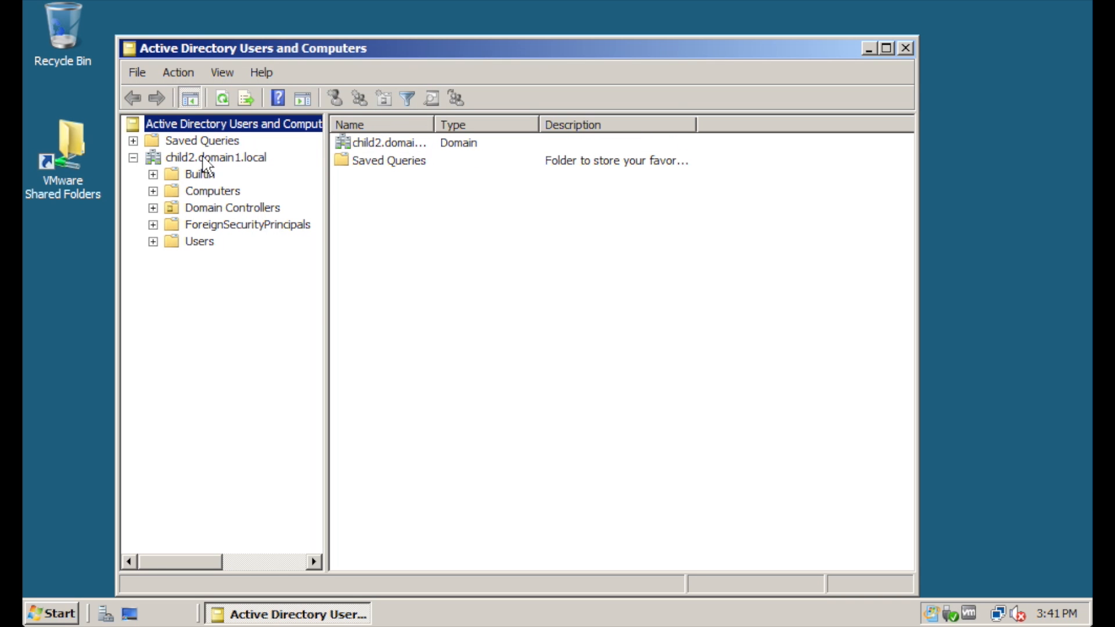
left_click(200, 242)
right_click(198, 242)
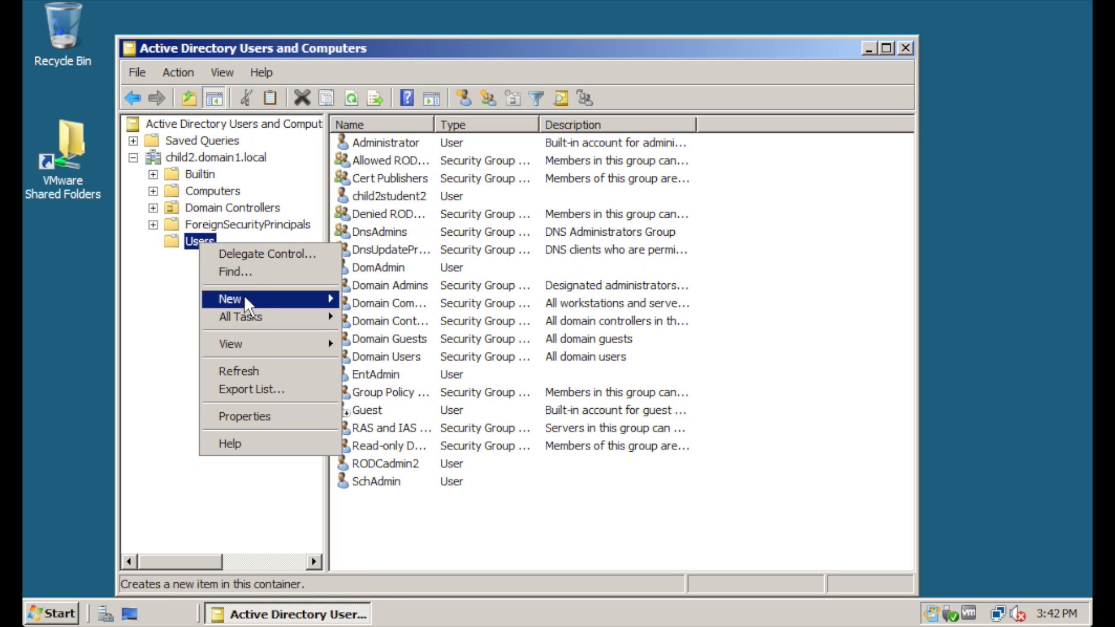
mouse_move(244, 294)
left_click(393, 406)
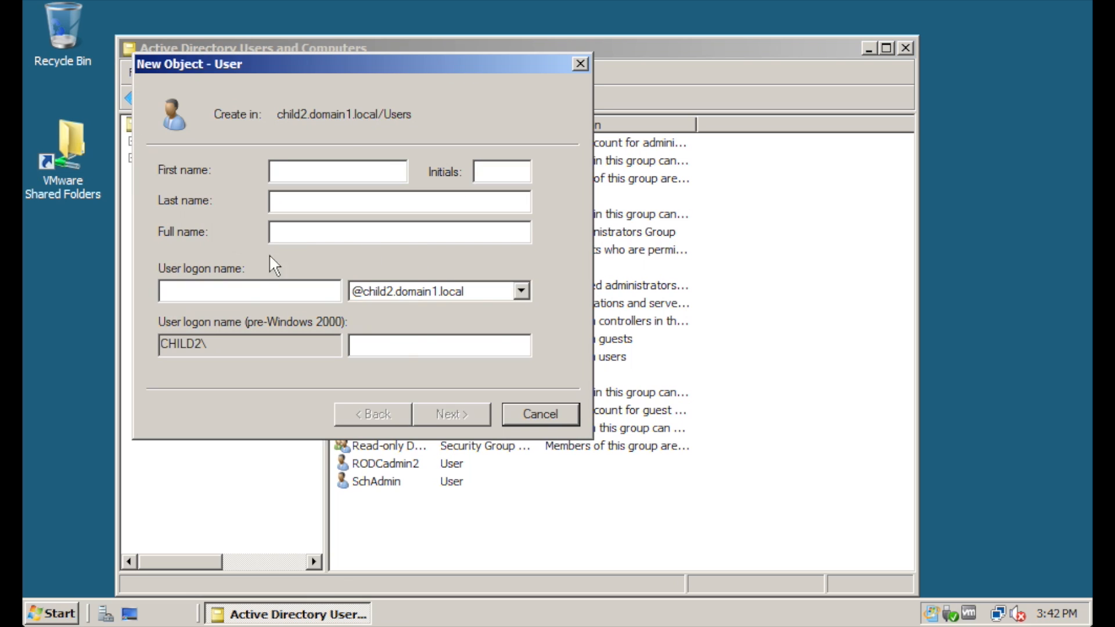
left_click(529, 415)
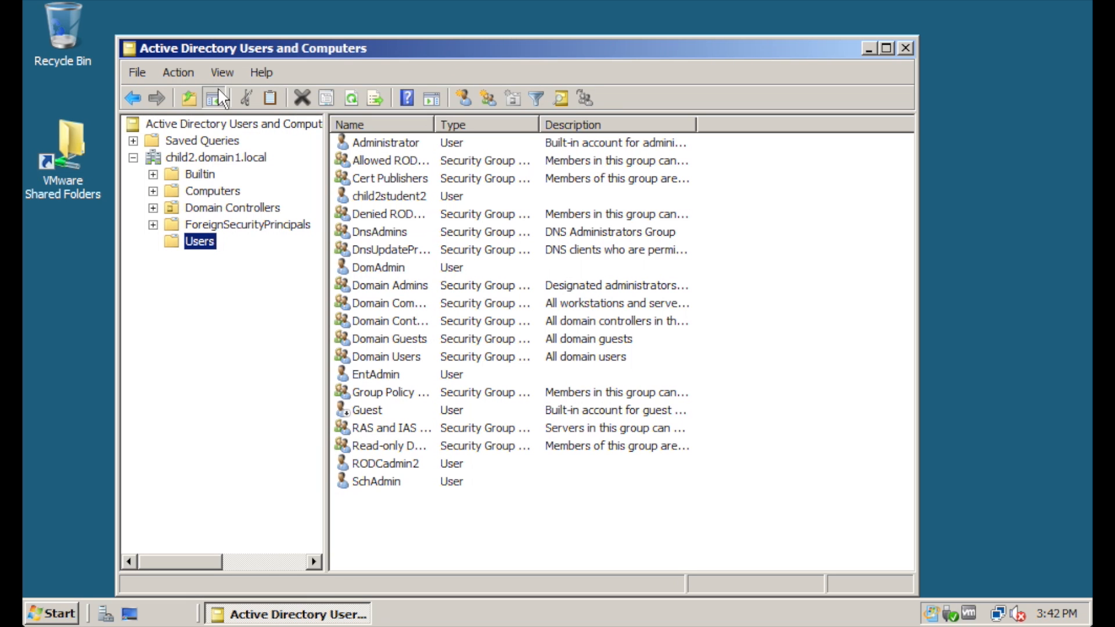
Switch the console's domain to domain1.local through Change Domain and Browse
right_click(221, 124)
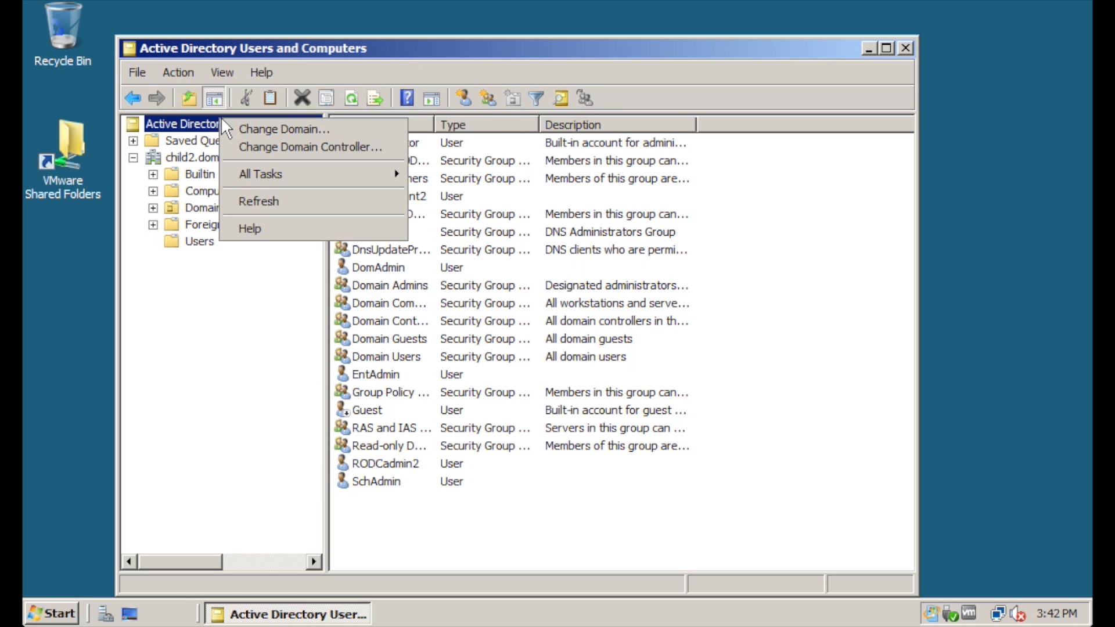
left_click(256, 127)
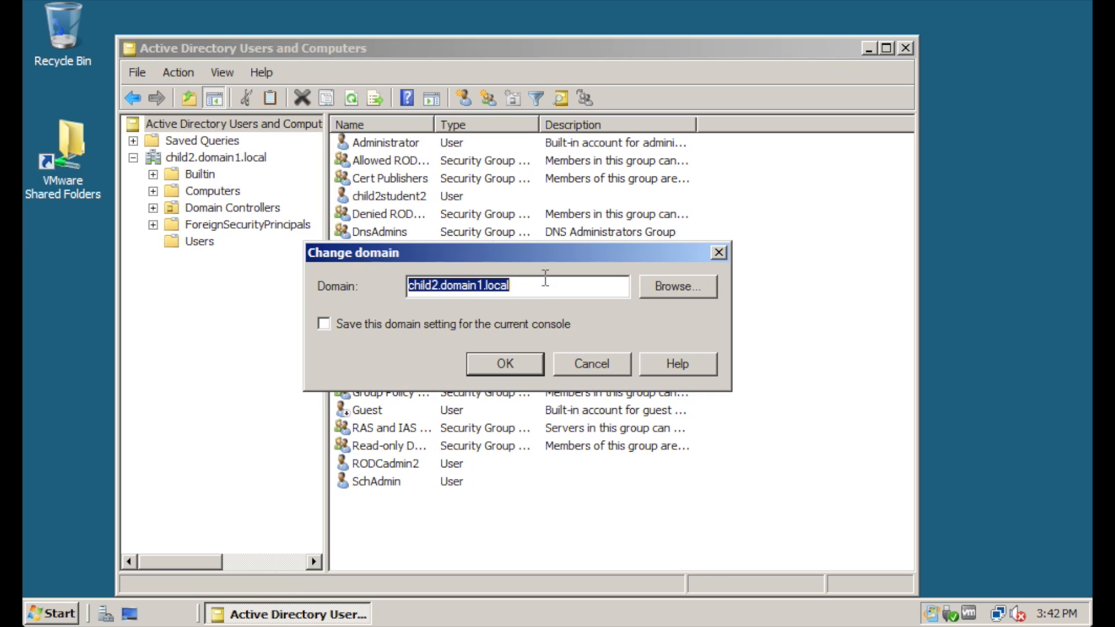
left_click(688, 291)
left_click(458, 316)
left_click(580, 564)
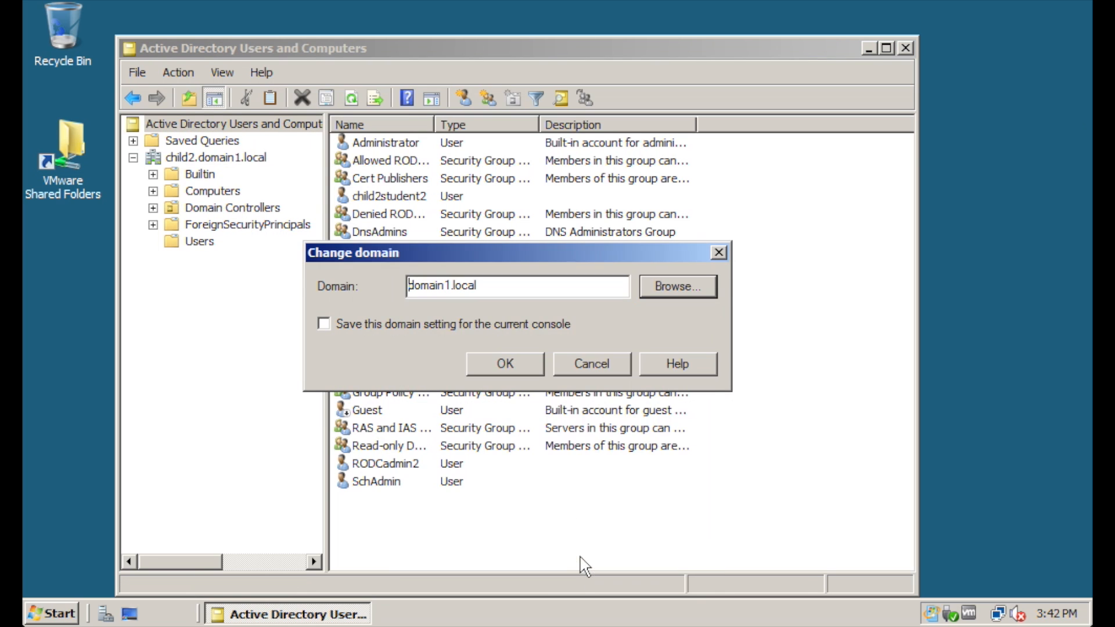
left_click(504, 364)
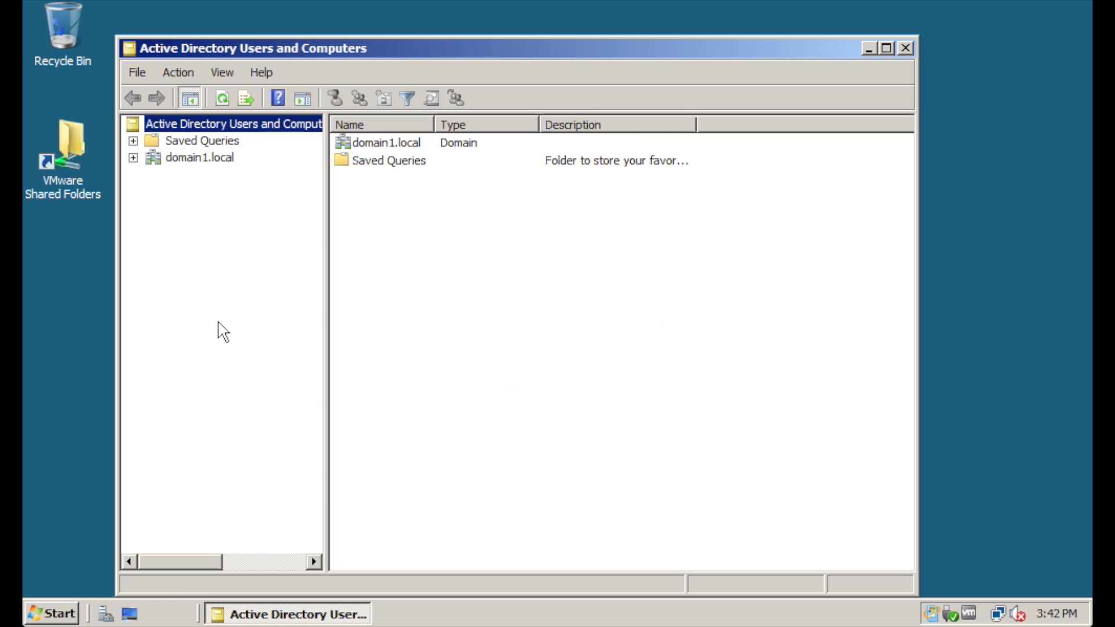
Expand domain1.local, list its Users container and start a new user there
left_click(134, 157)
right_click(199, 241)
left_click(268, 472)
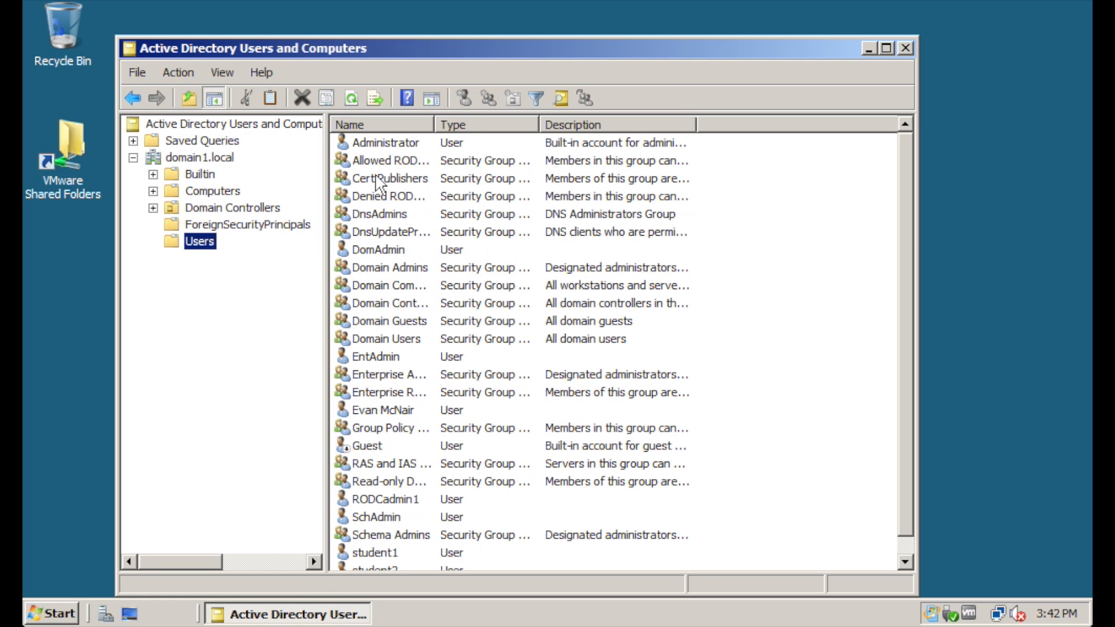
left_click(464, 100)
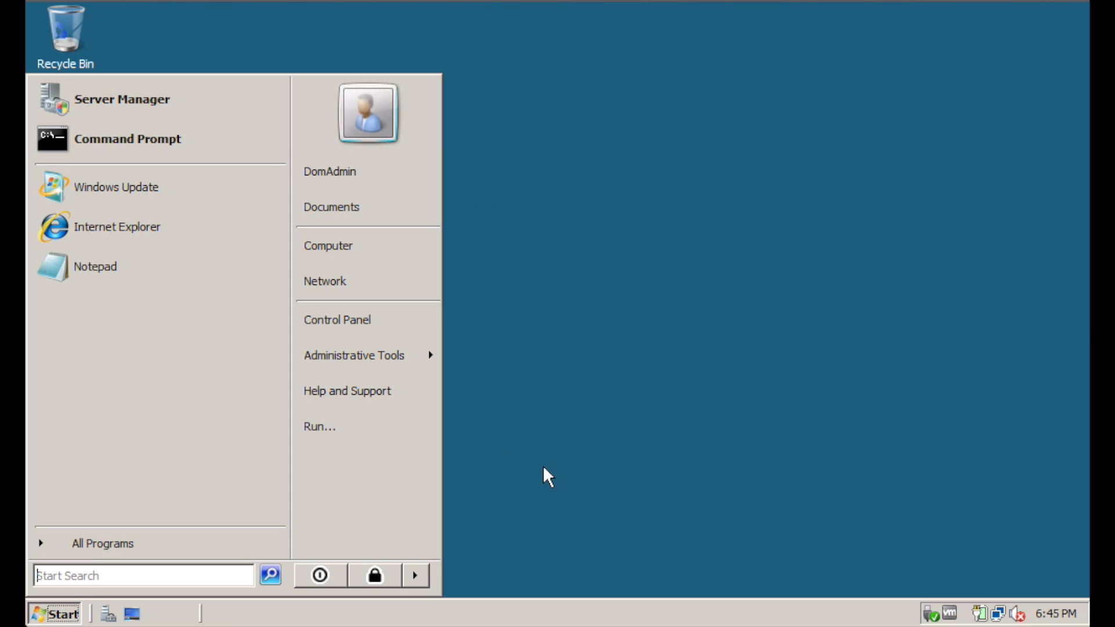
Run 'regsvr32 schmmgmt.dll' from Start Search and dismiss the 0x80040201 error
left_click(153, 575)
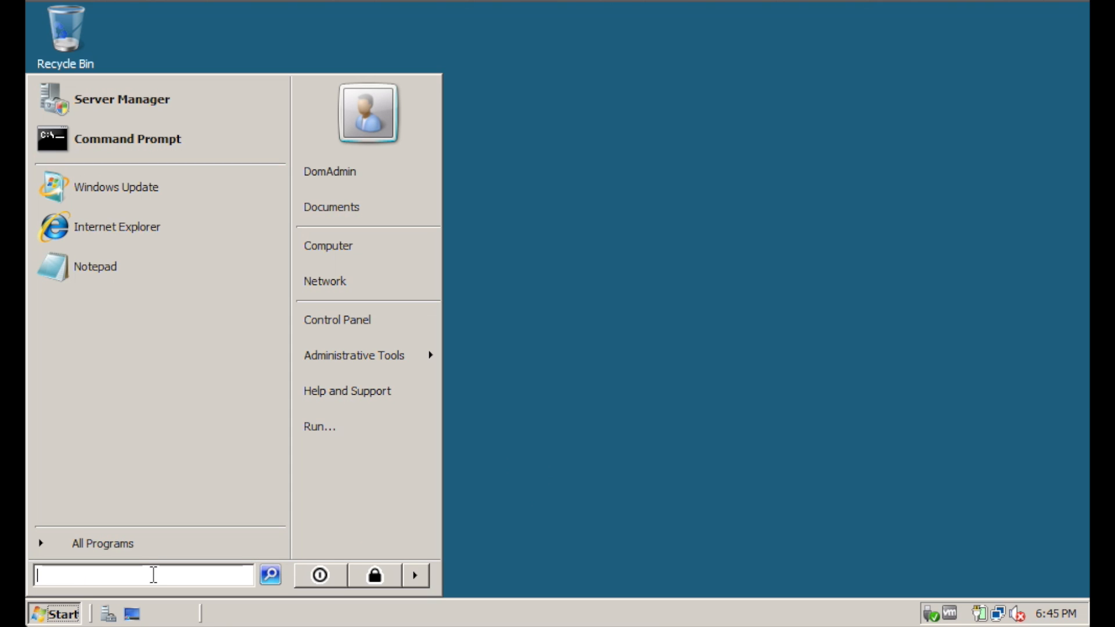
left_click(133, 571)
type("regsvr32 schmmgmt.dll")
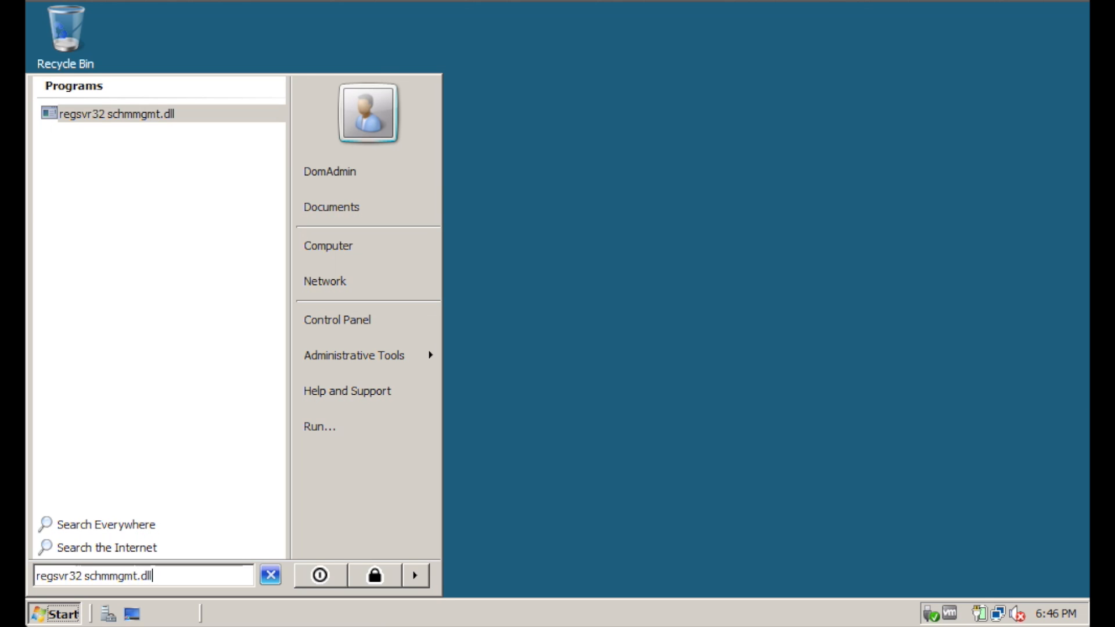
key("Return")
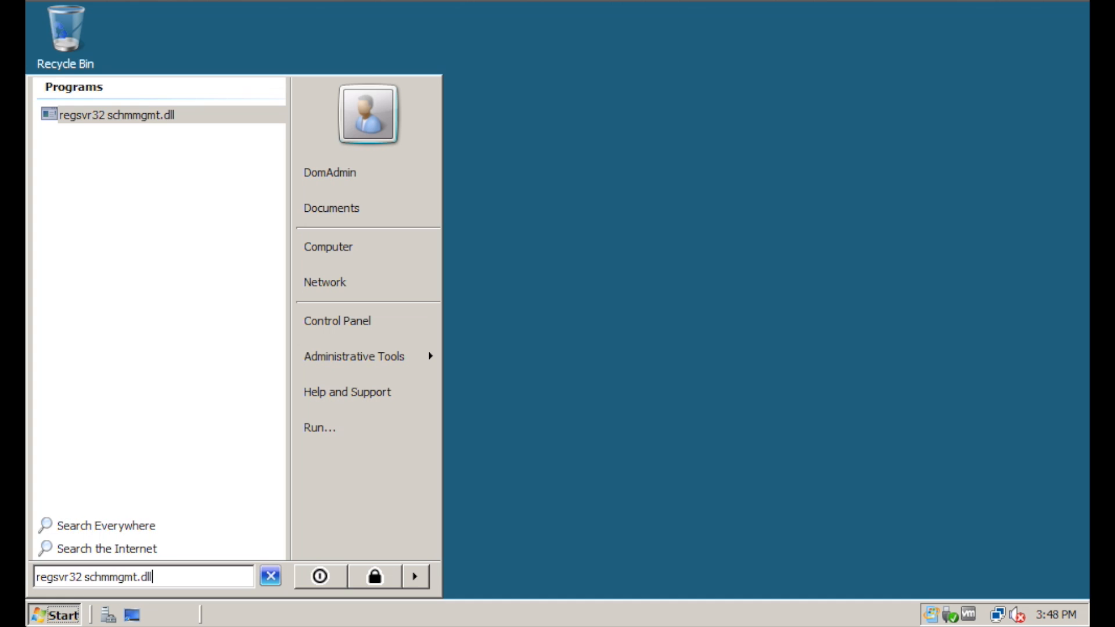
key("Return")
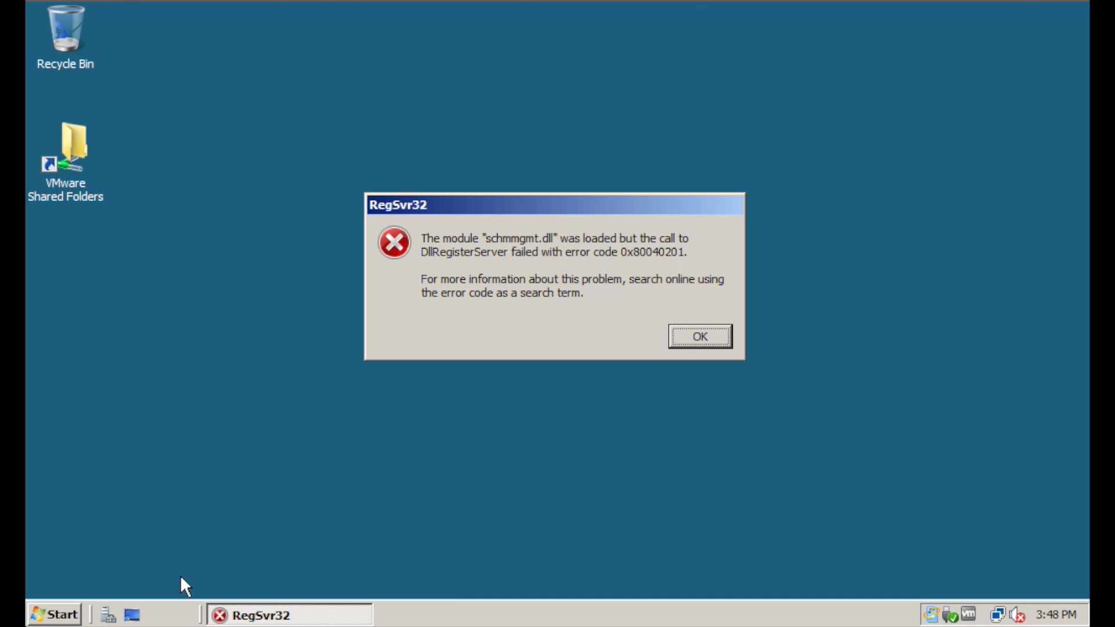
left_click(700, 337)
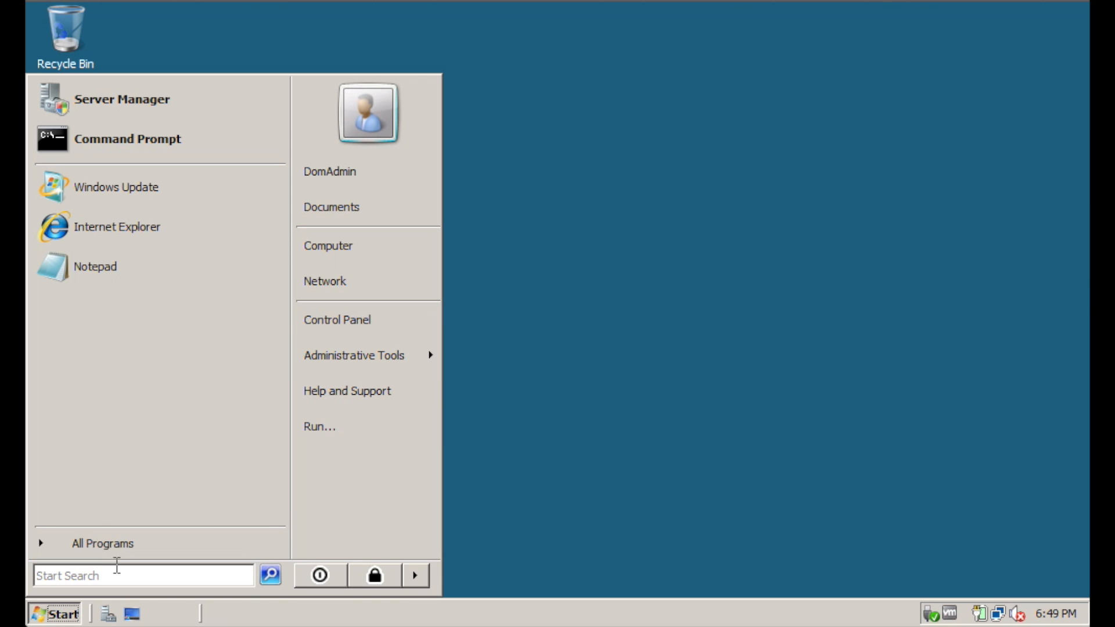
Launch mmc, approve the permission prompt, and open the Add or Remove Snap-ins dialog
type("mmc")
key("Return")
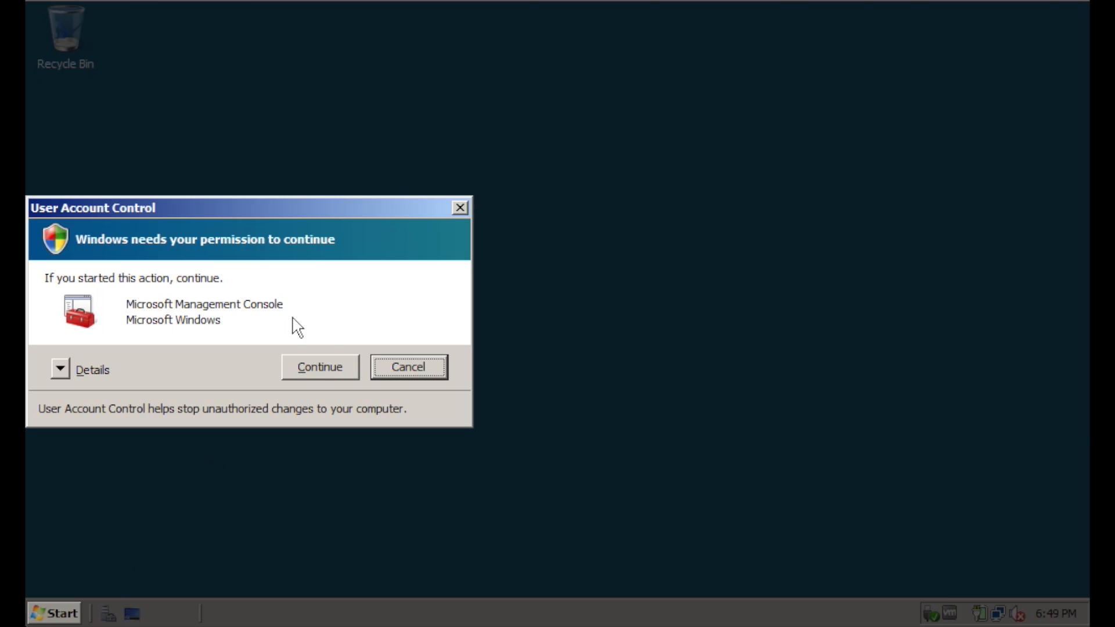
left_click(317, 361)
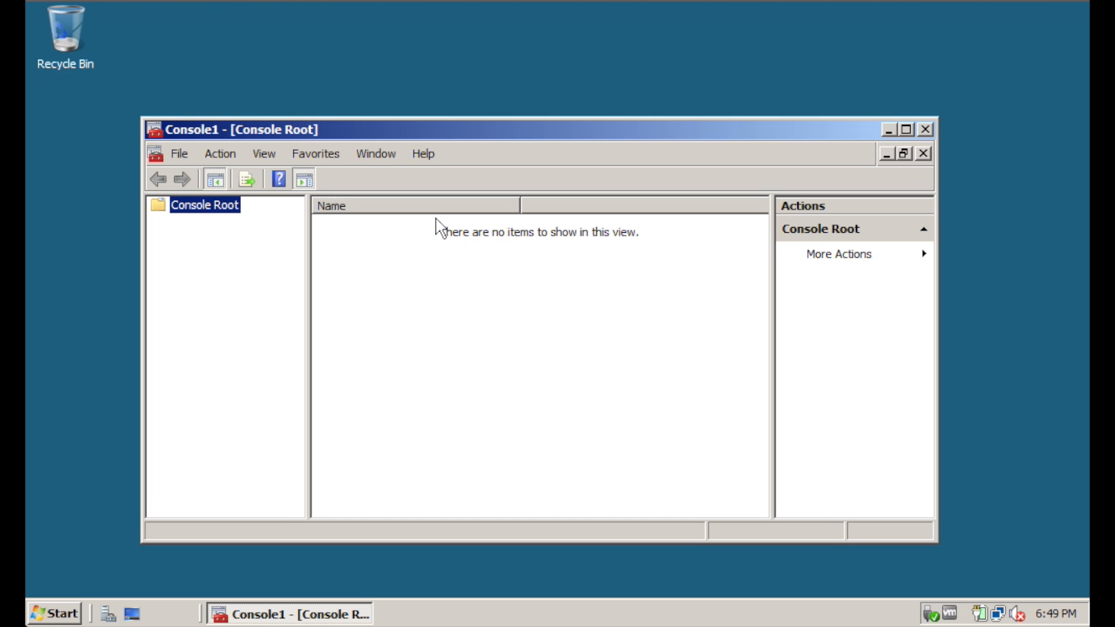
left_click(190, 154)
left_click(243, 255)
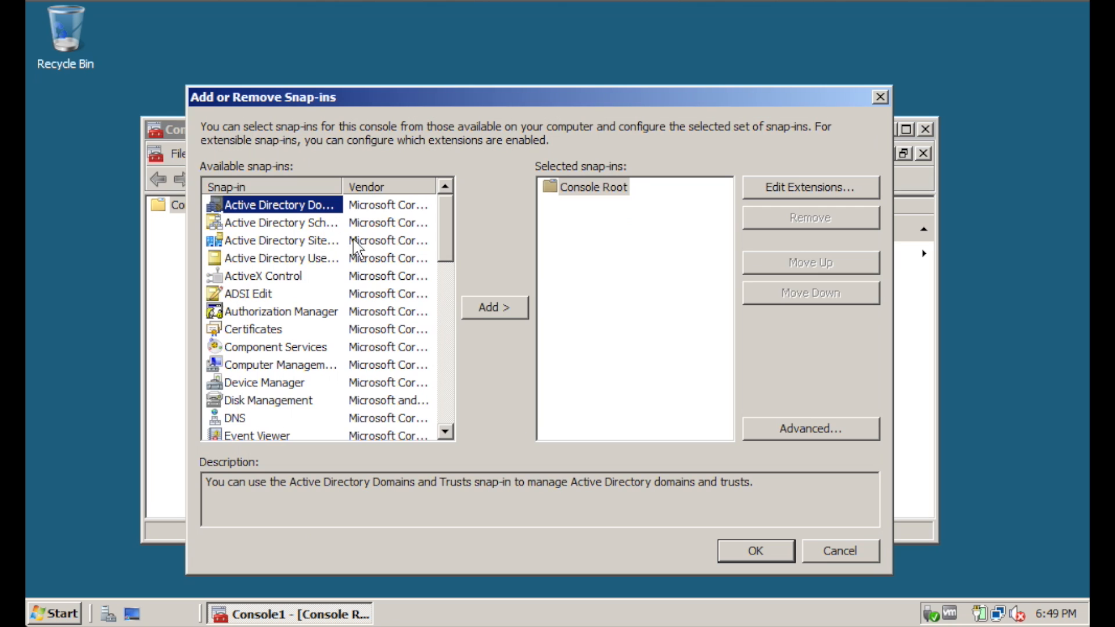
Add the Active Directory Schema snap-in and find Create Attribute greyed out on Attributes
double_click(342, 187)
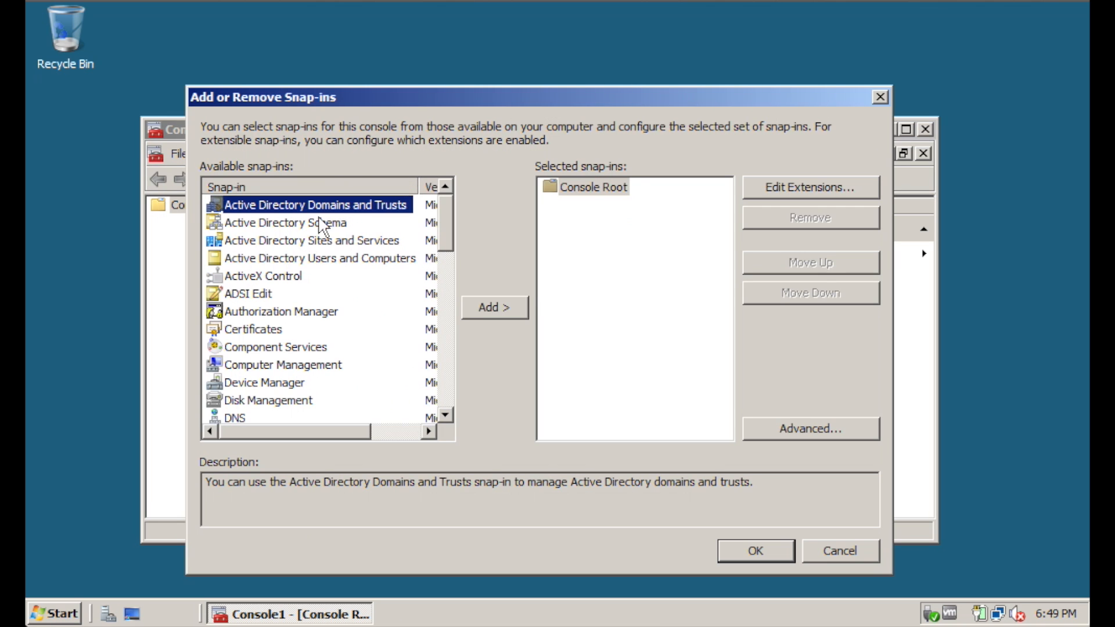
left_click(279, 226)
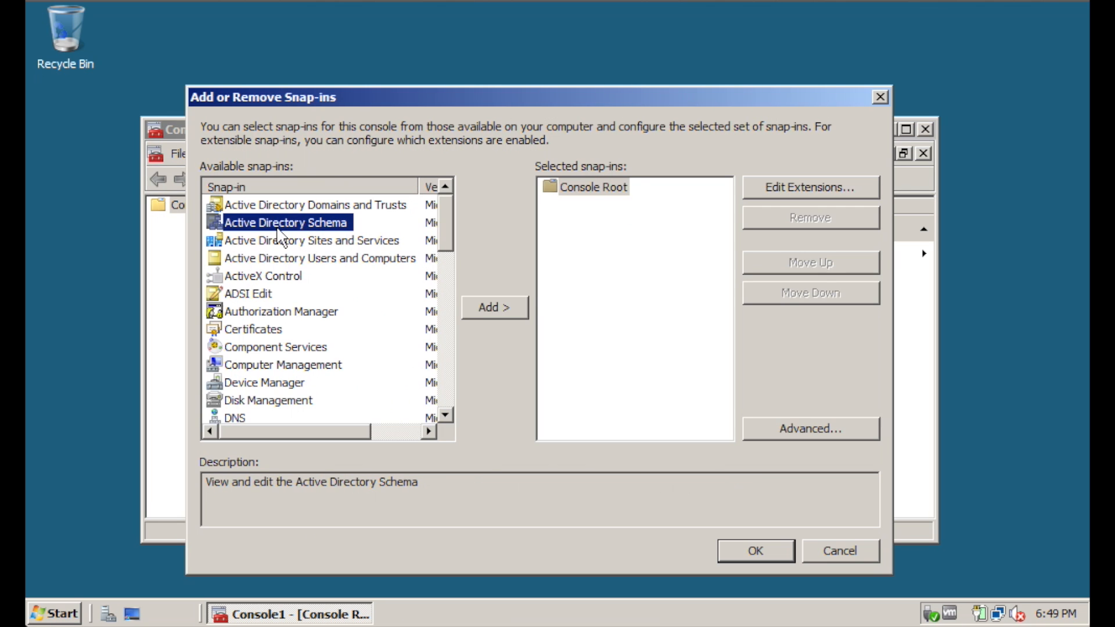
left_click(507, 314)
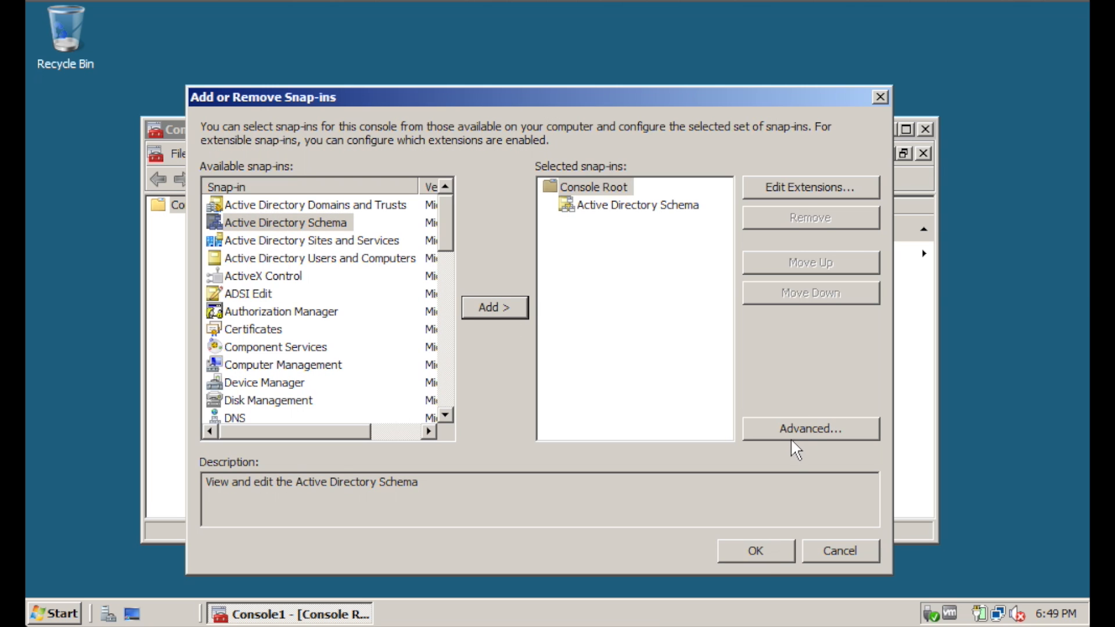
left_click(763, 549)
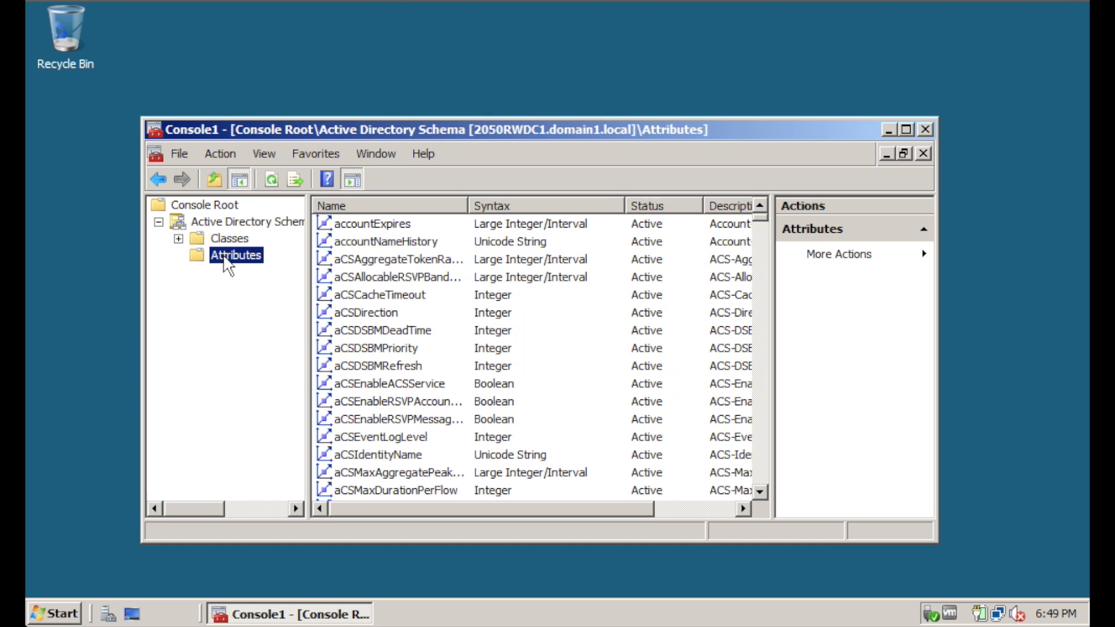
right_click(249, 264)
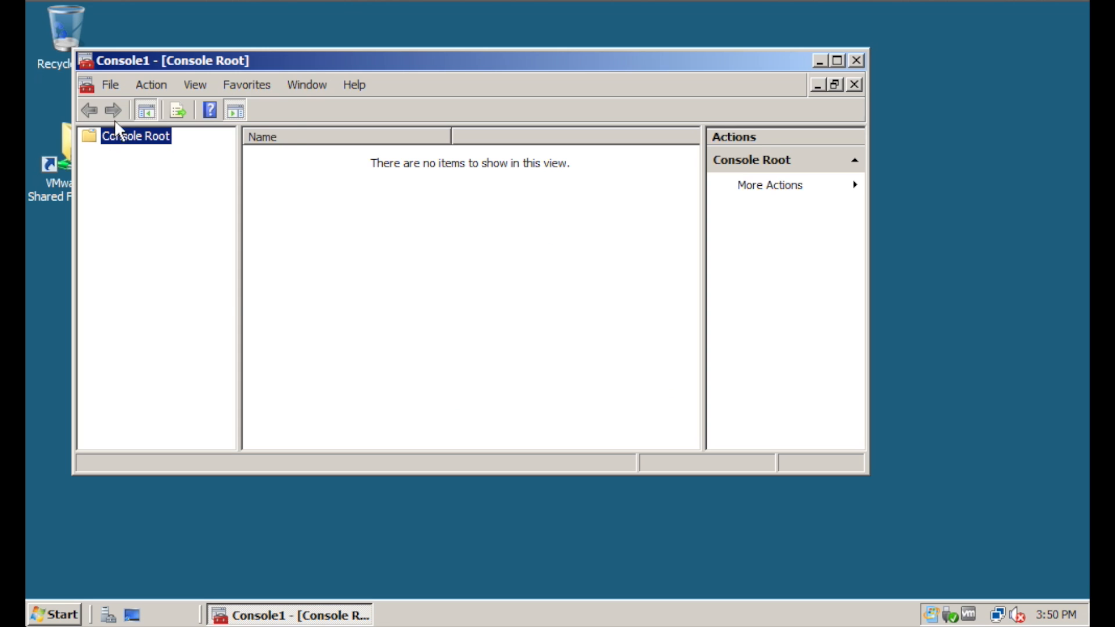
Add the Active Directory Schema snap-in to the console through File > Add/Remove Snap-in
left_click(111, 85)
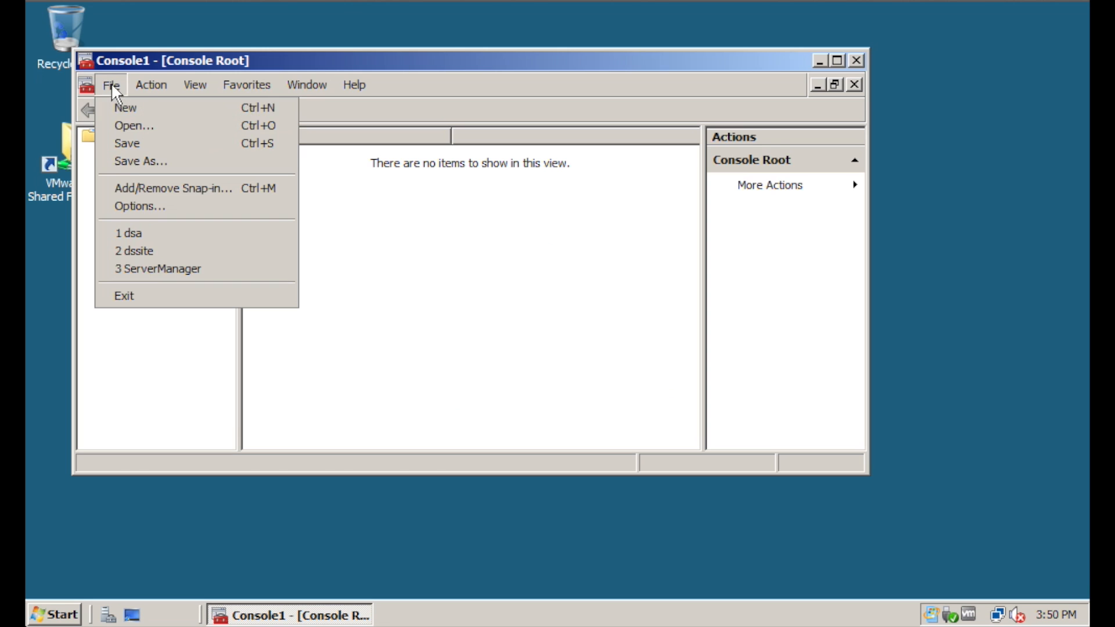
left_click(153, 189)
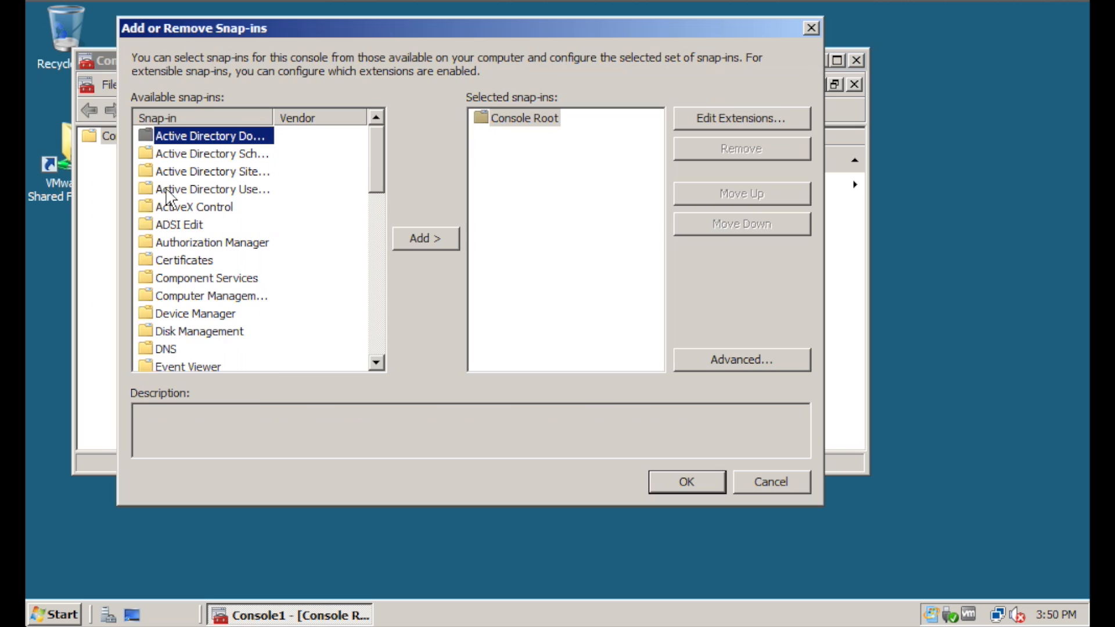
left_click_drag(273, 117, 313, 117)
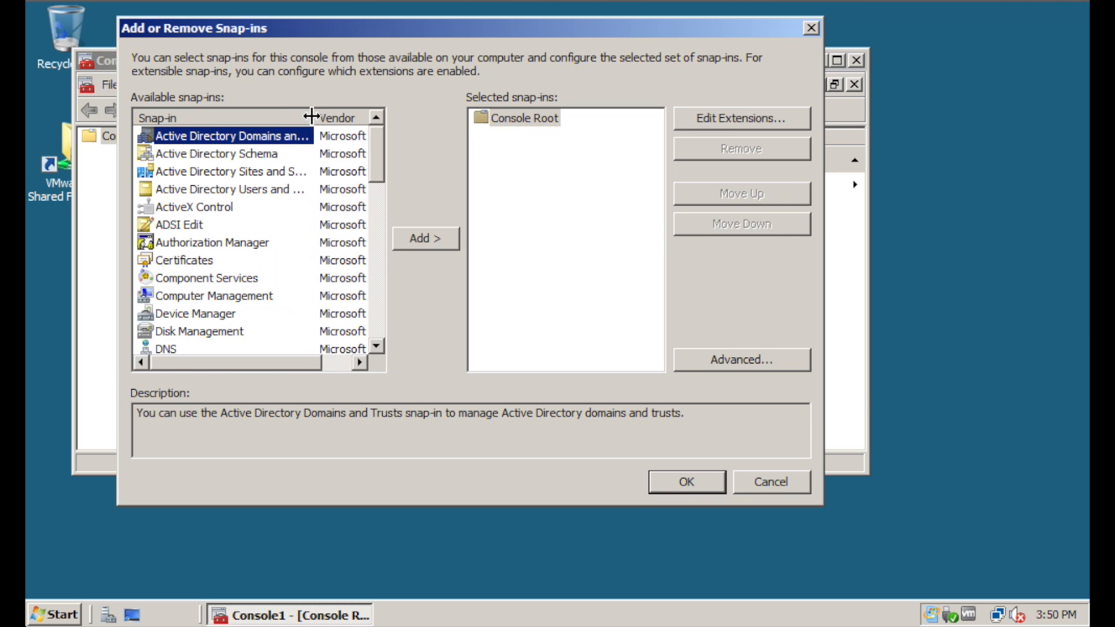
left_click(210, 156)
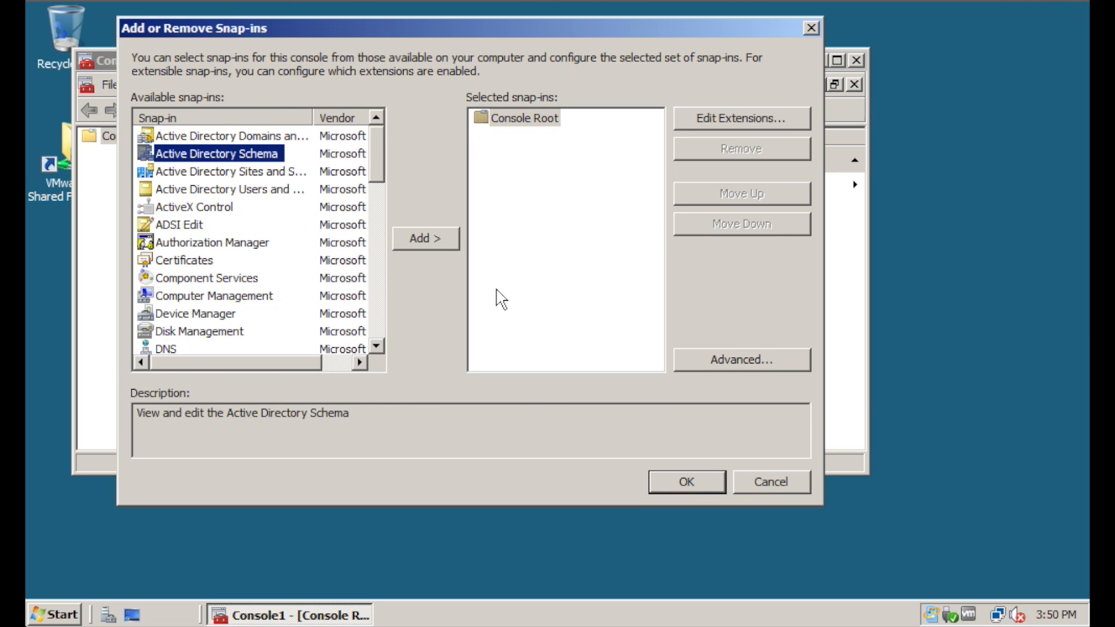
left_click(427, 238)
left_click(705, 485)
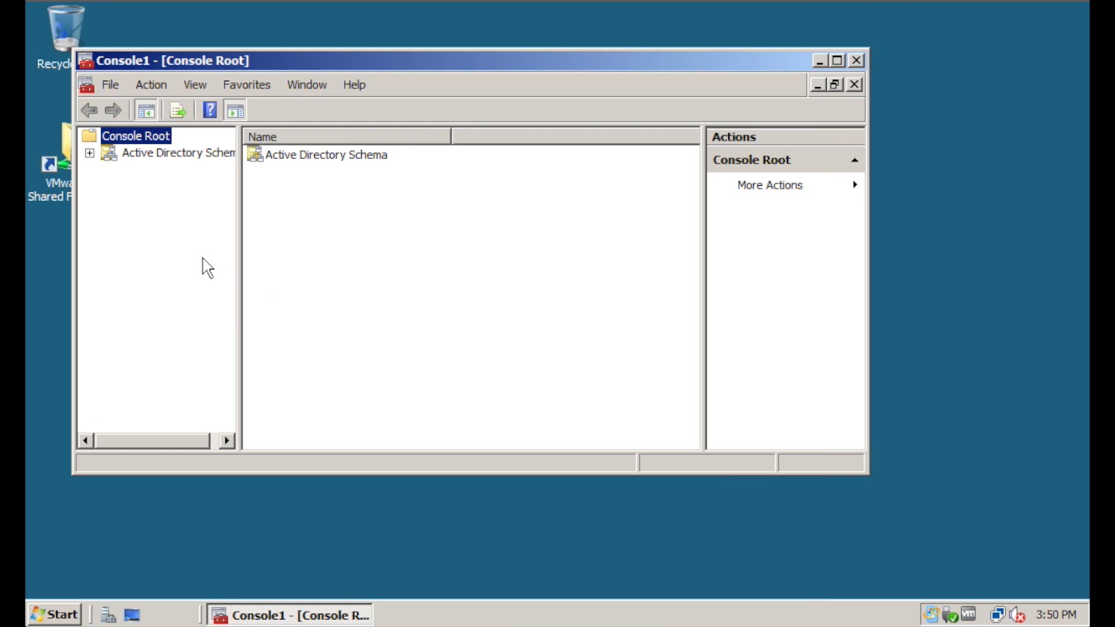
Expand the schema and check Attributes' context menu twice, where attribute creation is unavailable
left_click(158, 186)
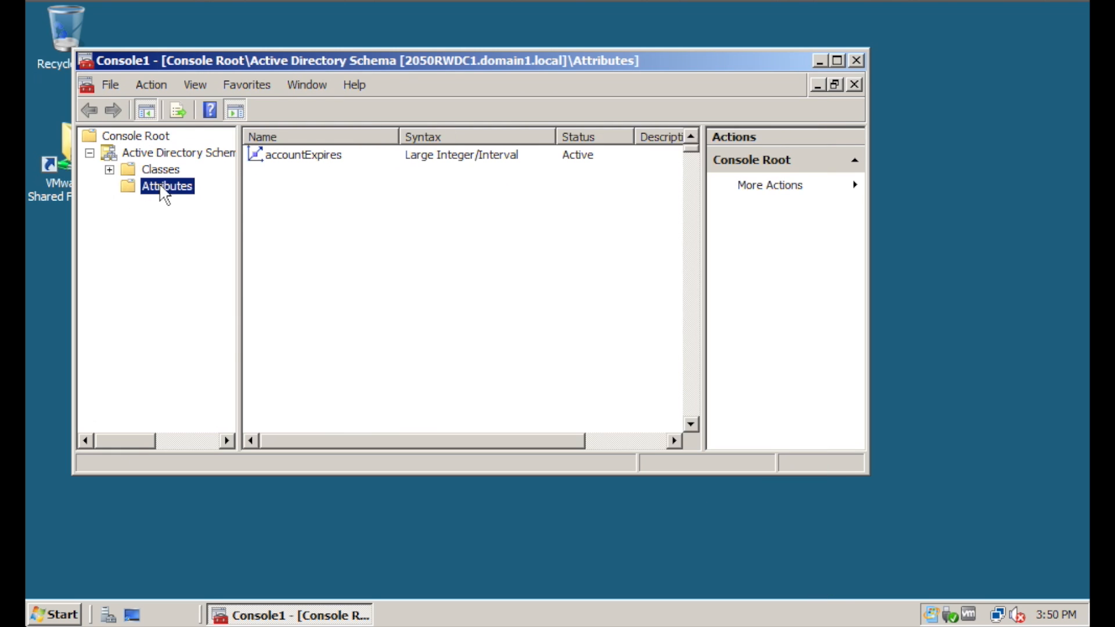
right_click(159, 185)
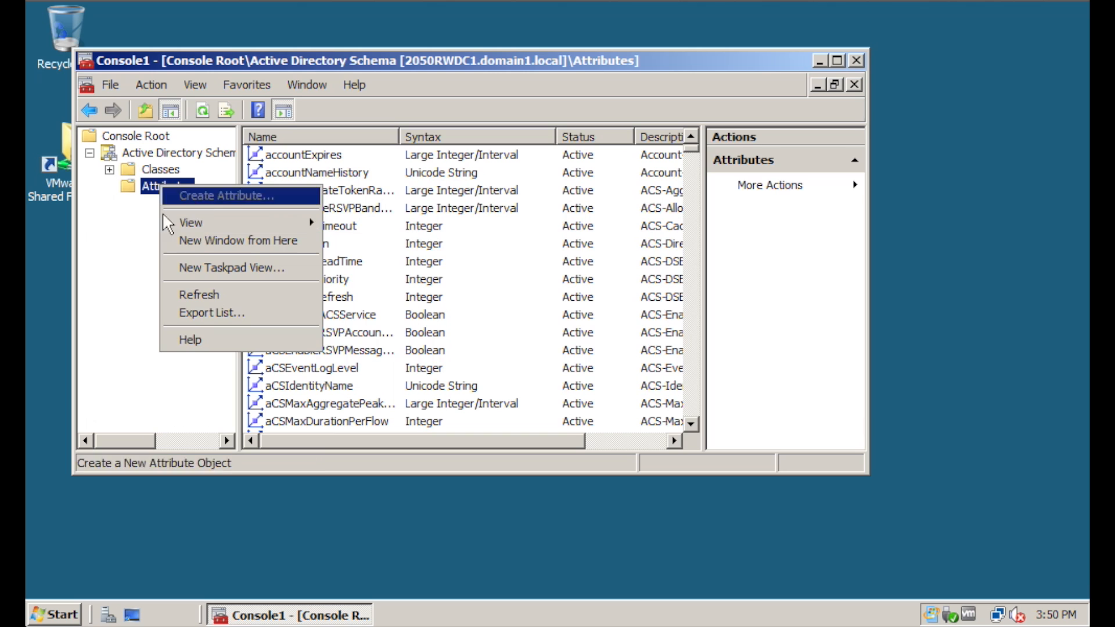
left_click(125, 244)
right_click(159, 182)
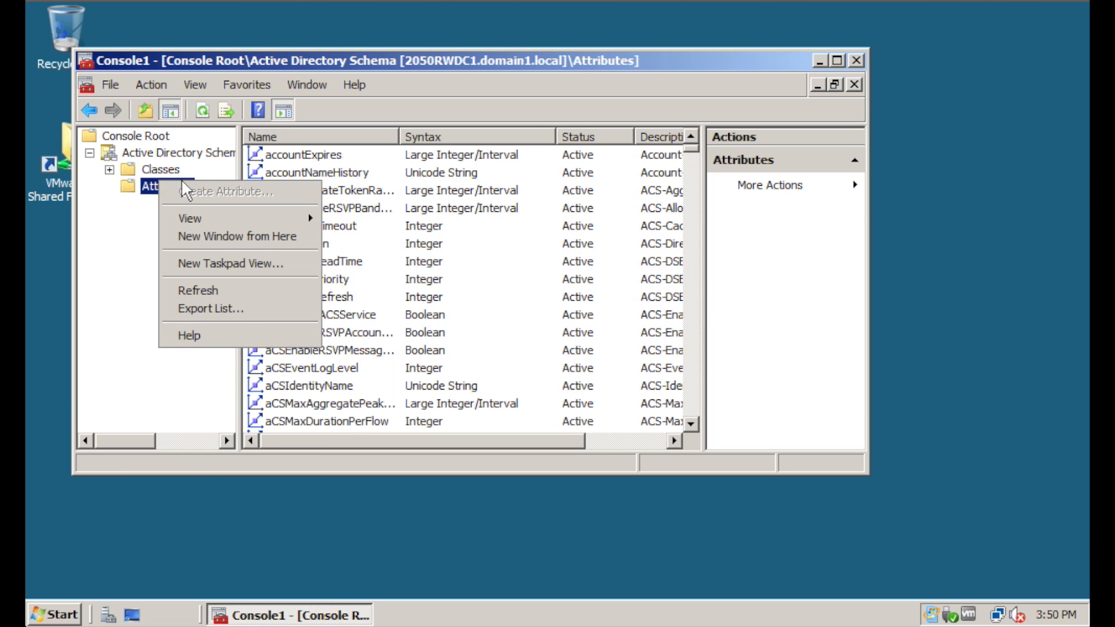
left_click(118, 356)
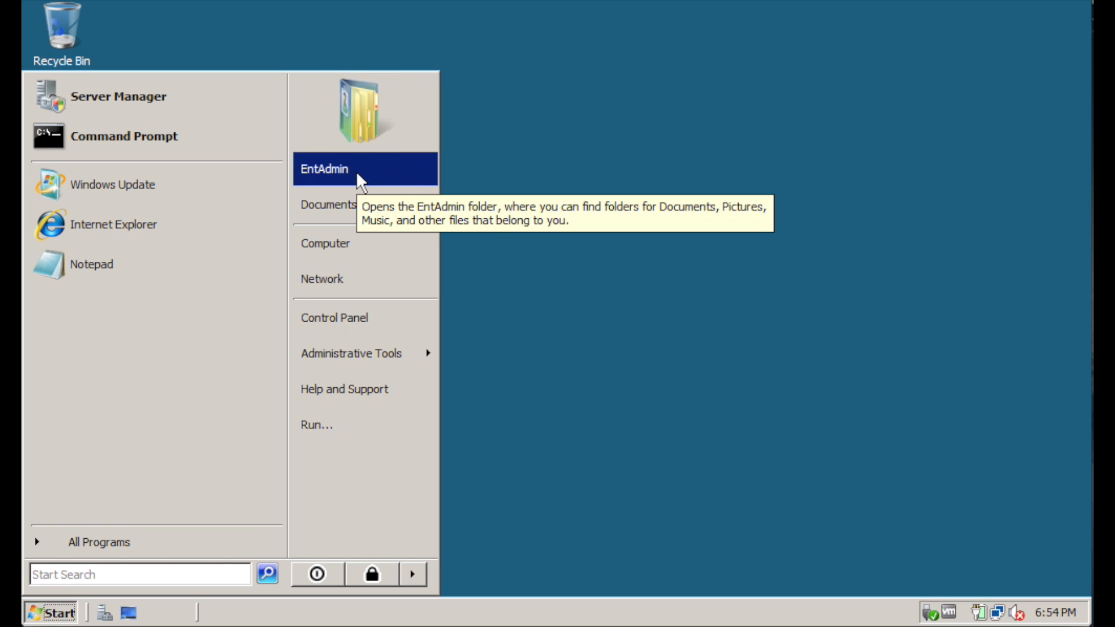
Rerun 'regsvr32 schmmgmt.dll' and dismiss its registration error
type("regsvr32 schmmgmt.dll")
key("Return")
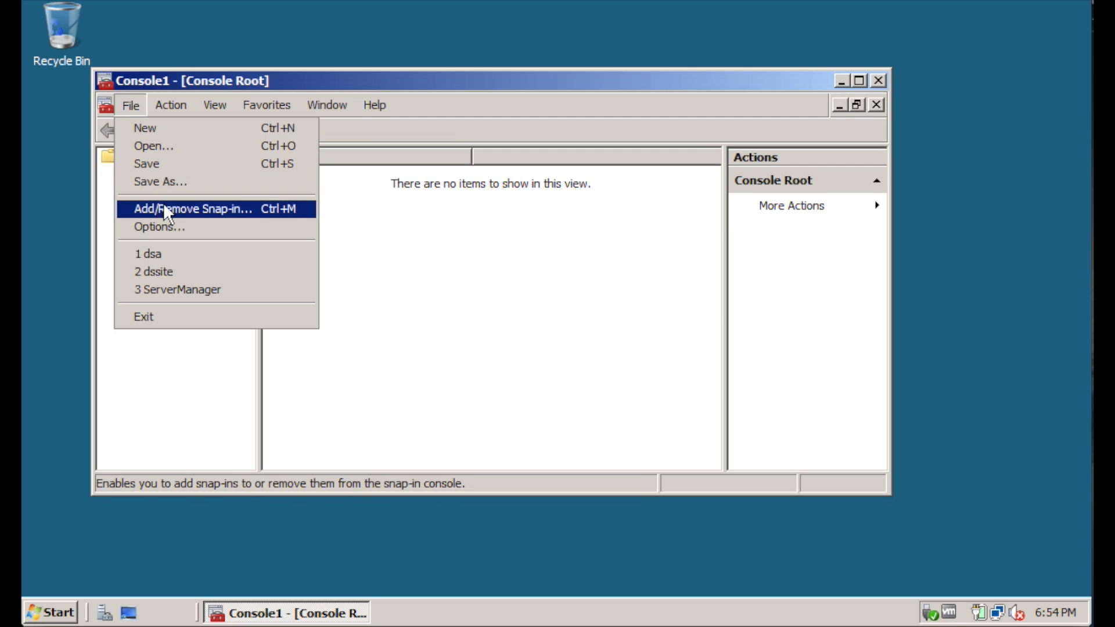
left_click(156, 210)
Add the Active Directory Schema snap-in and check the Attributes context menu for Create Attribute
left_click(238, 178)
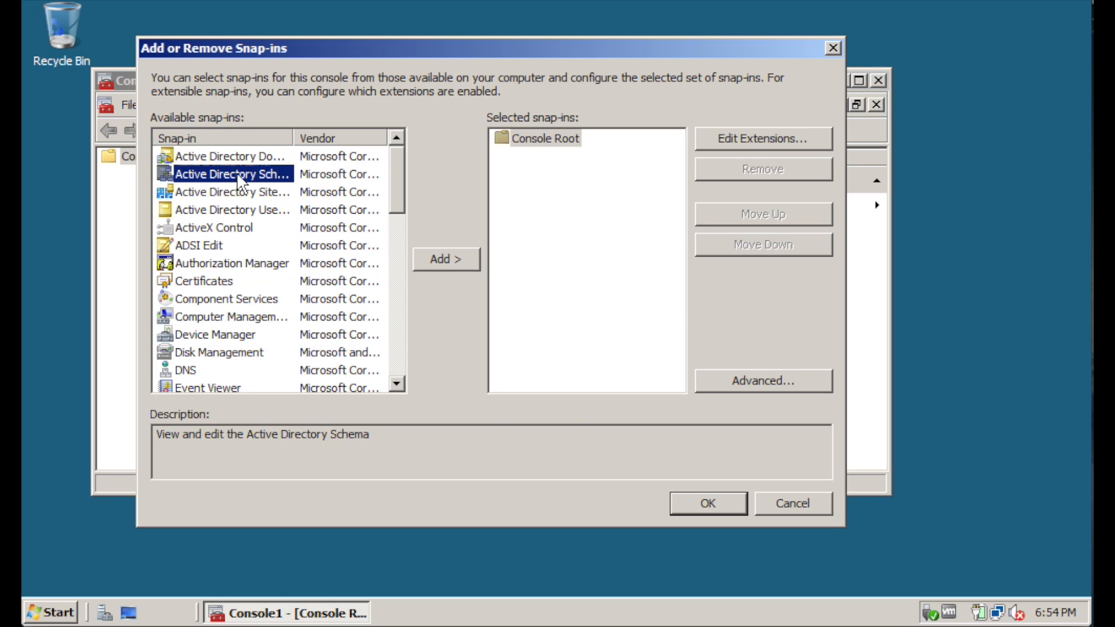
left_click_drag(293, 137, 325, 138)
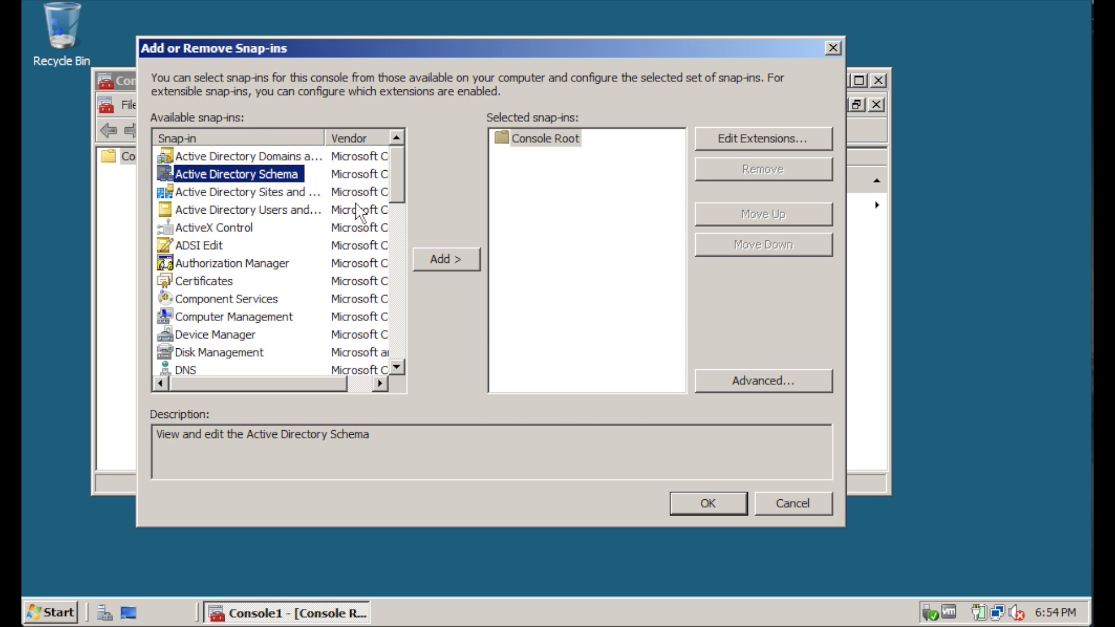
left_click(446, 259)
left_click(729, 503)
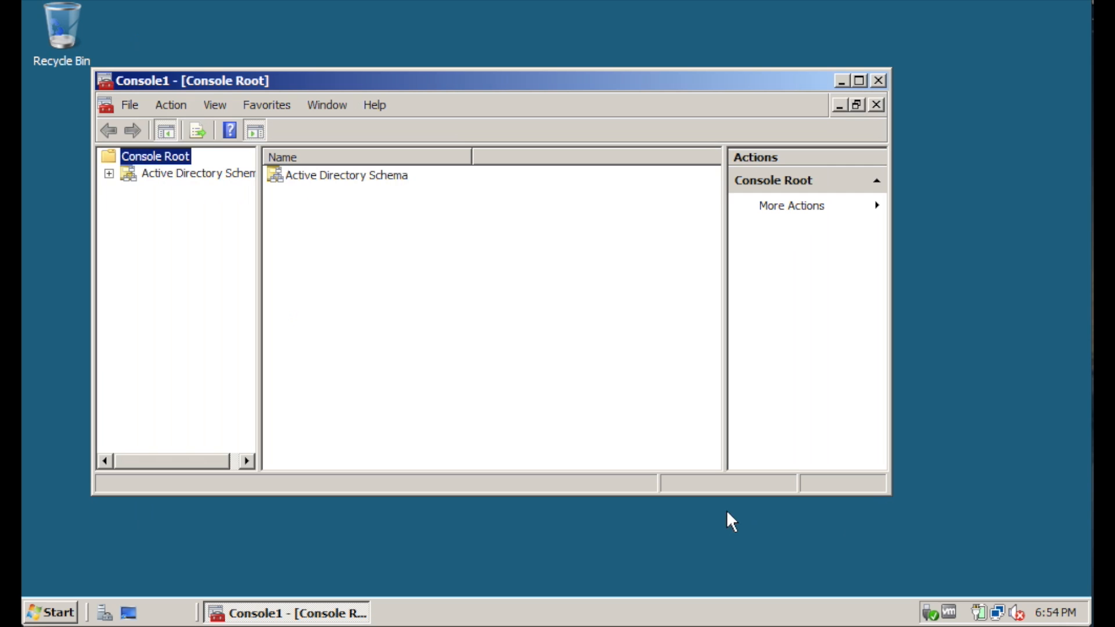
left_click(109, 173)
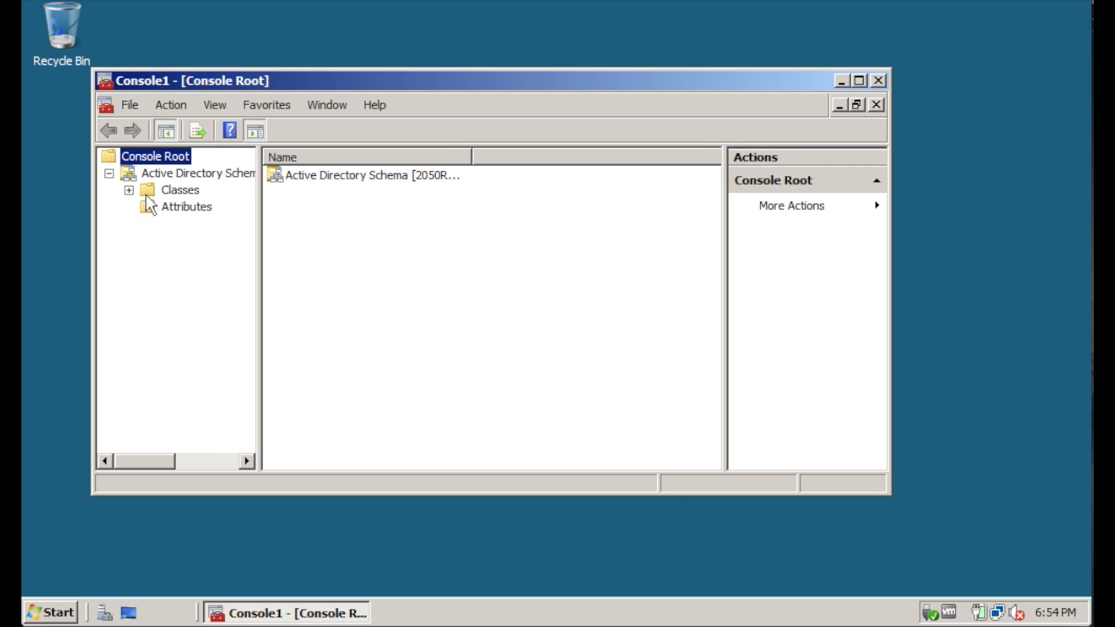
left_click(150, 204)
right_click(192, 206)
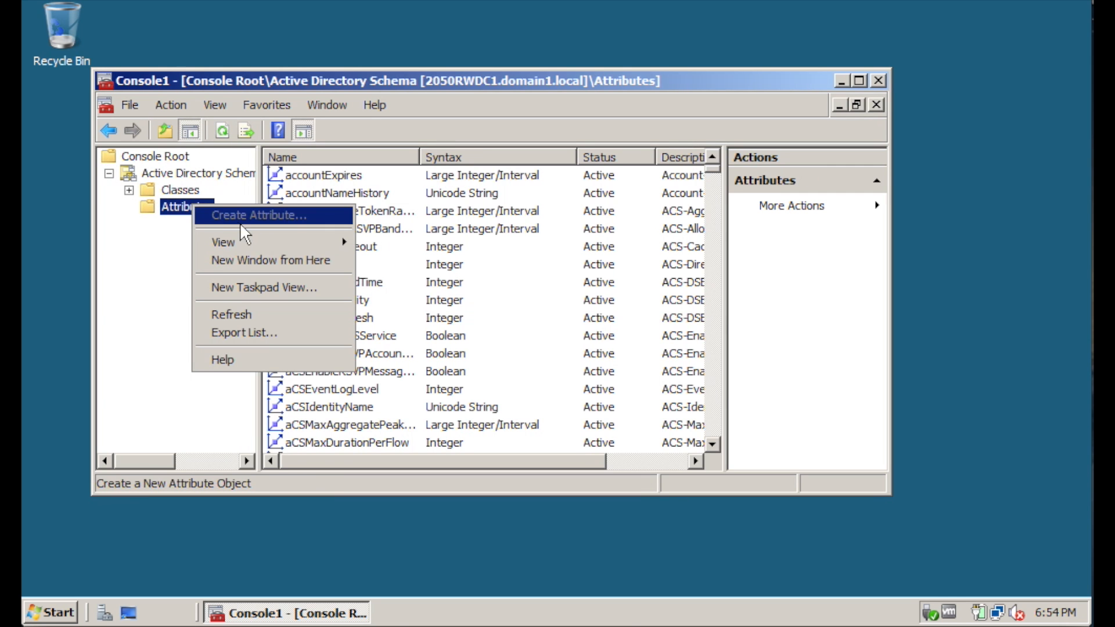
Close the console without saving and switch to the 2050RWDC2 virtual machine
left_click(63, 615)
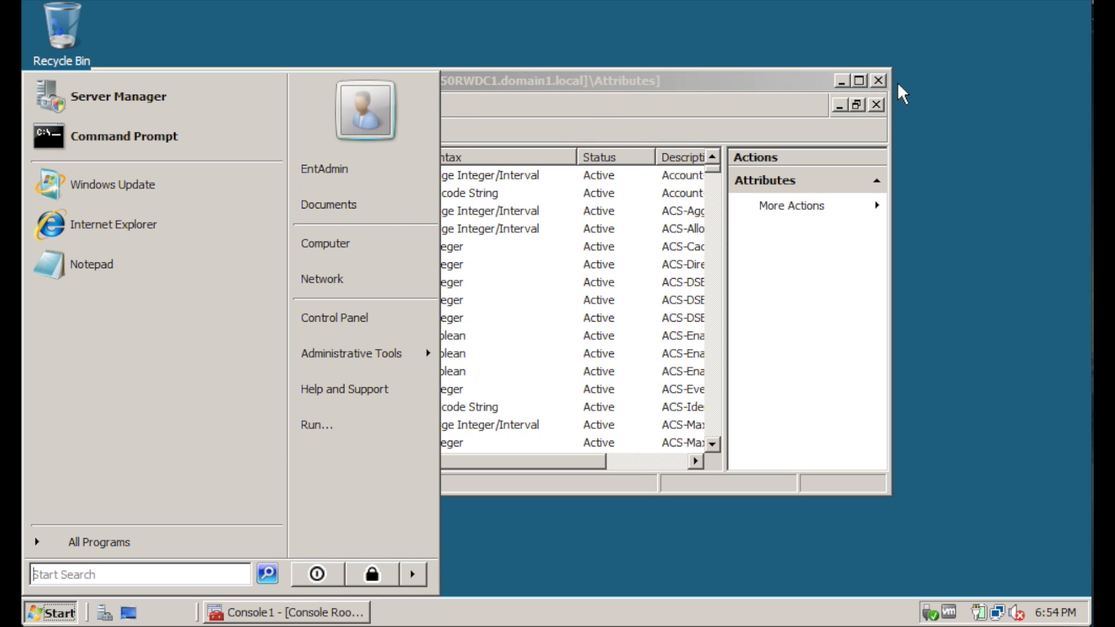
left_click(878, 80)
left_click(506, 332)
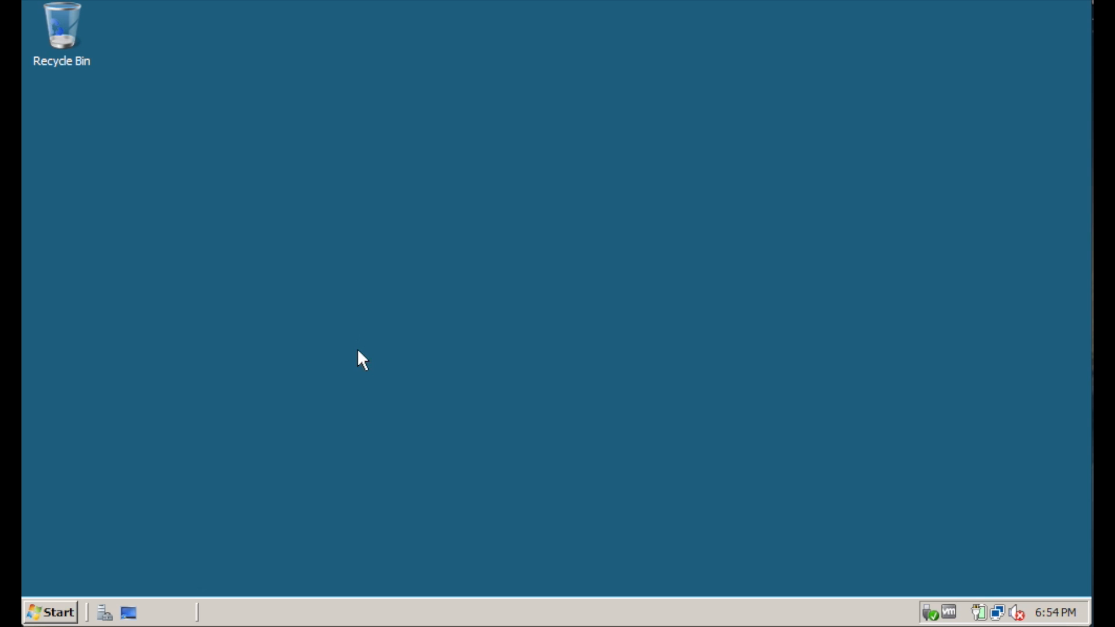
key("ctrl+Up")
left_click(178, 452)
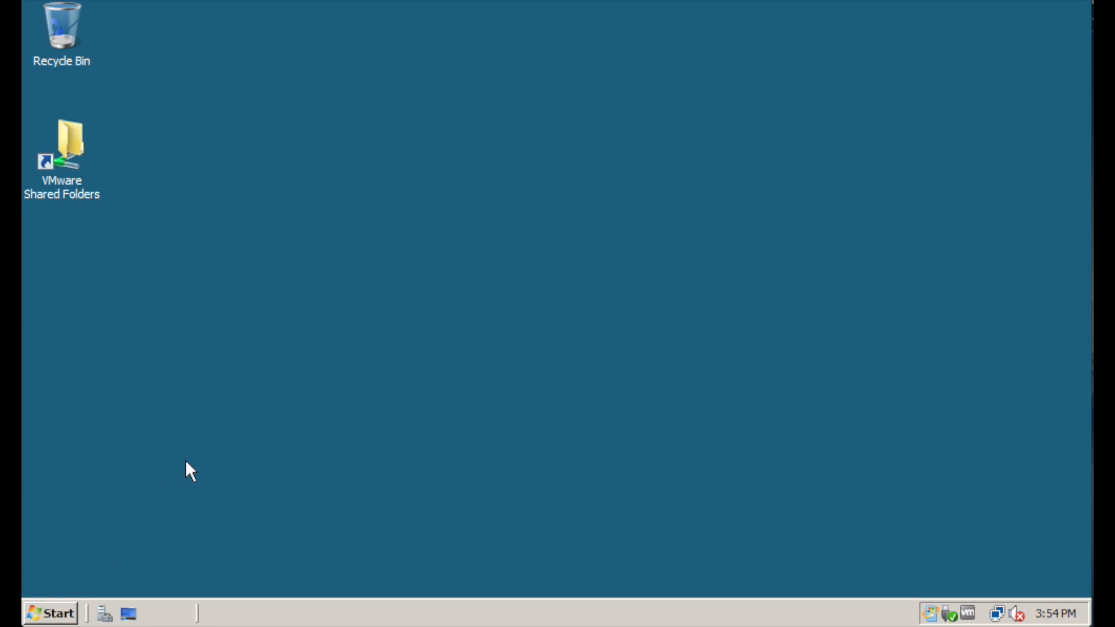
Launch mmc, add Active Directory Schema, and view the Attributes list and its actions
left_click(59, 611)
type("mmc")
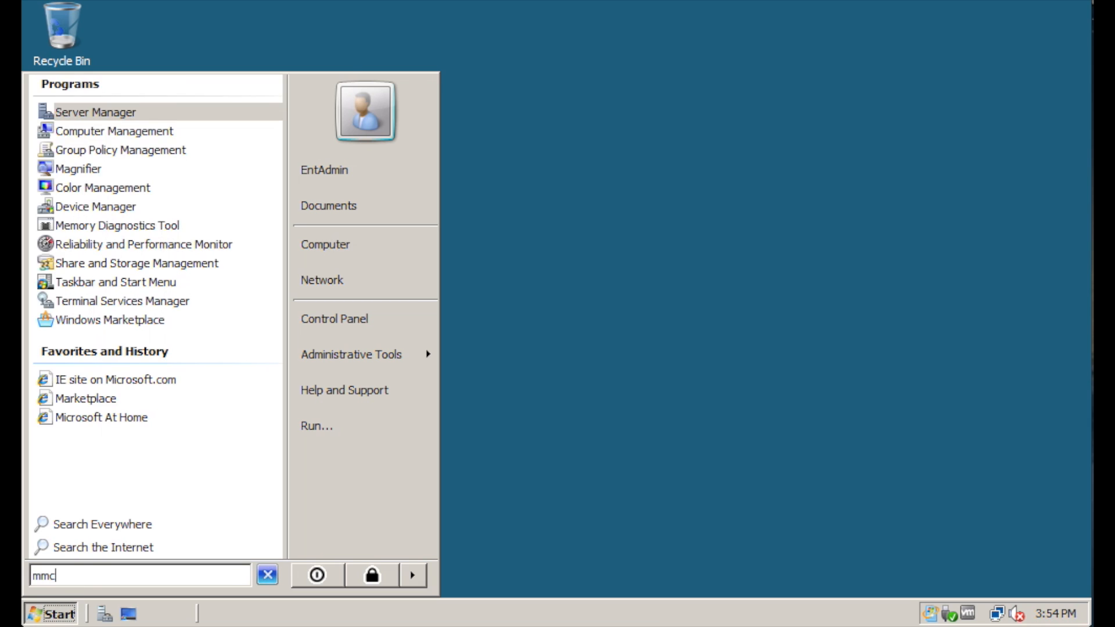
key("Return")
left_click(309, 369)
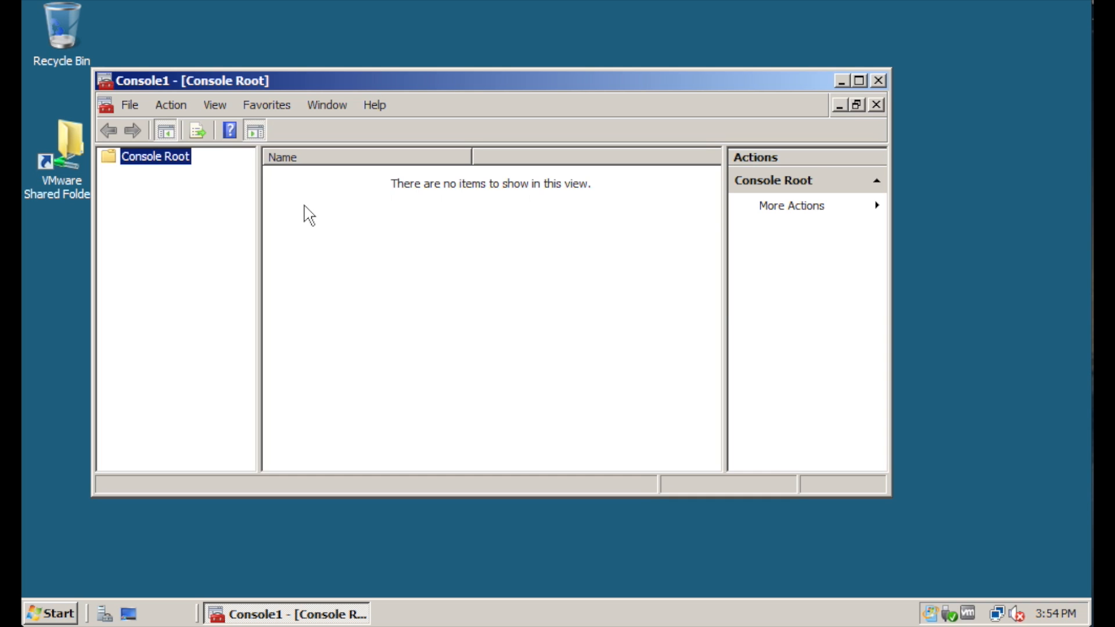
left_click(131, 105)
left_click(187, 209)
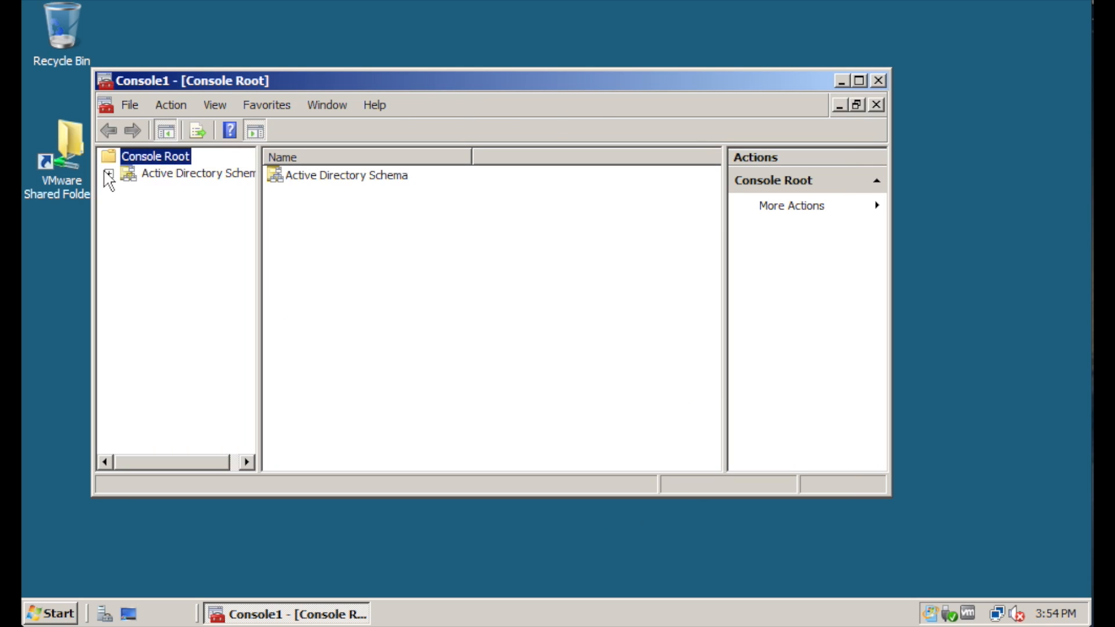
left_click(109, 173)
left_click(155, 212)
right_click(204, 212)
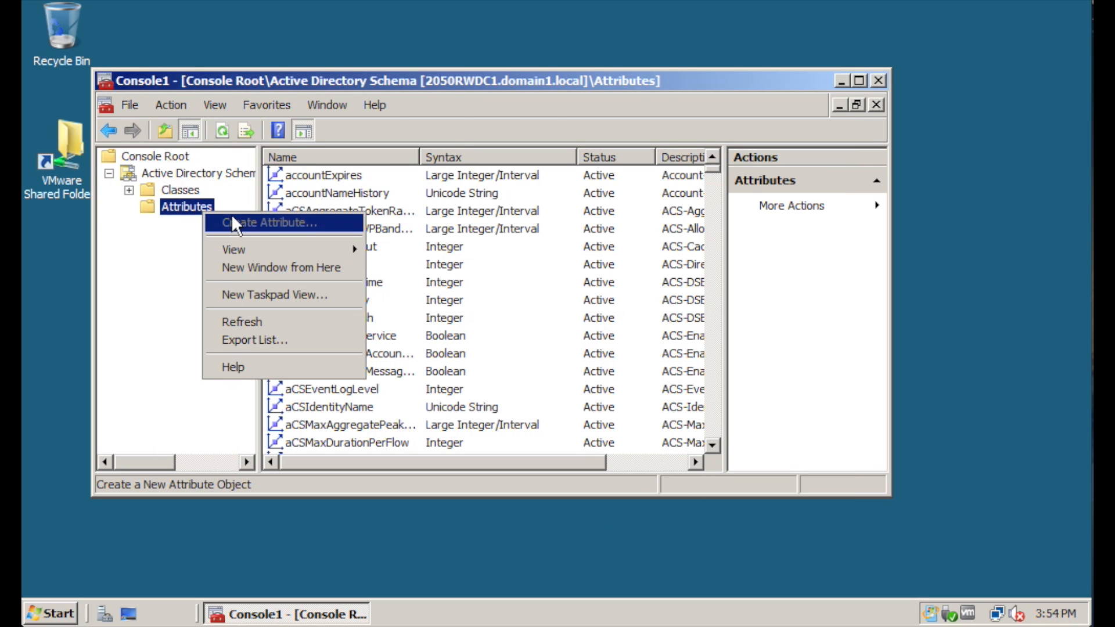
left_click(199, 285)
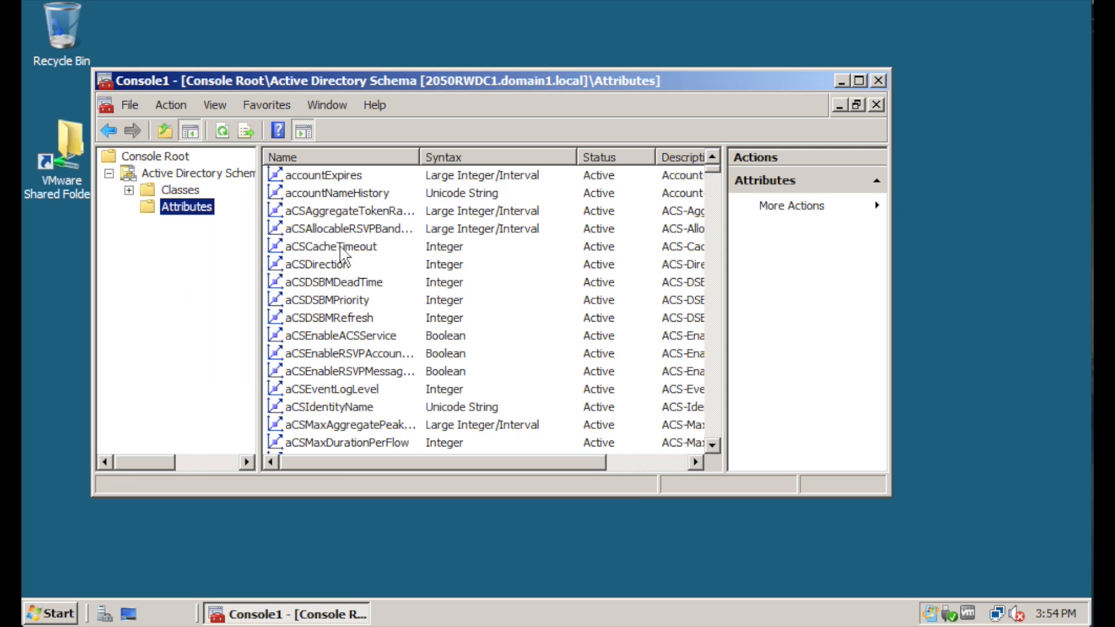
Change accountExpires' description to 'sdf' and dismiss the insufficient access rights error
right_click(354, 176)
left_click(401, 208)
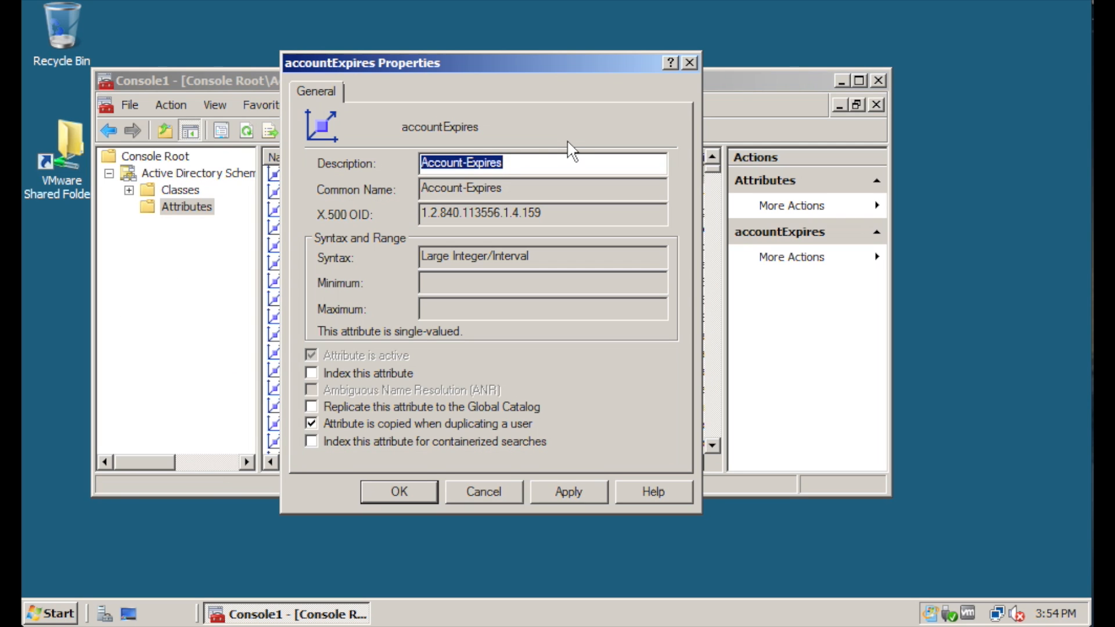
type("sdf")
left_click(568, 491)
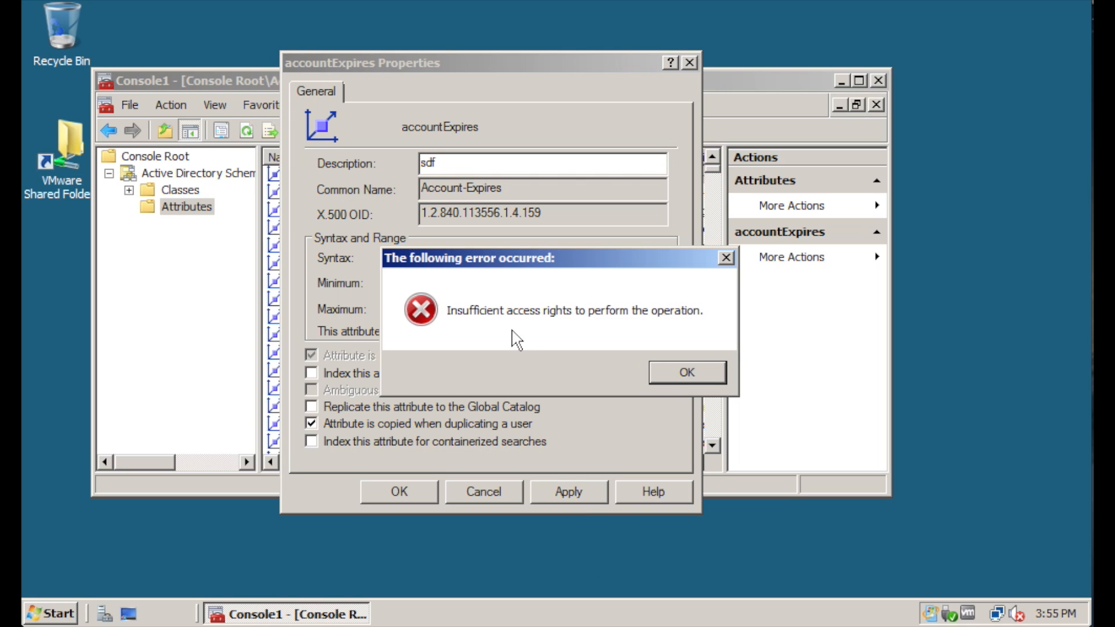
left_click(695, 369)
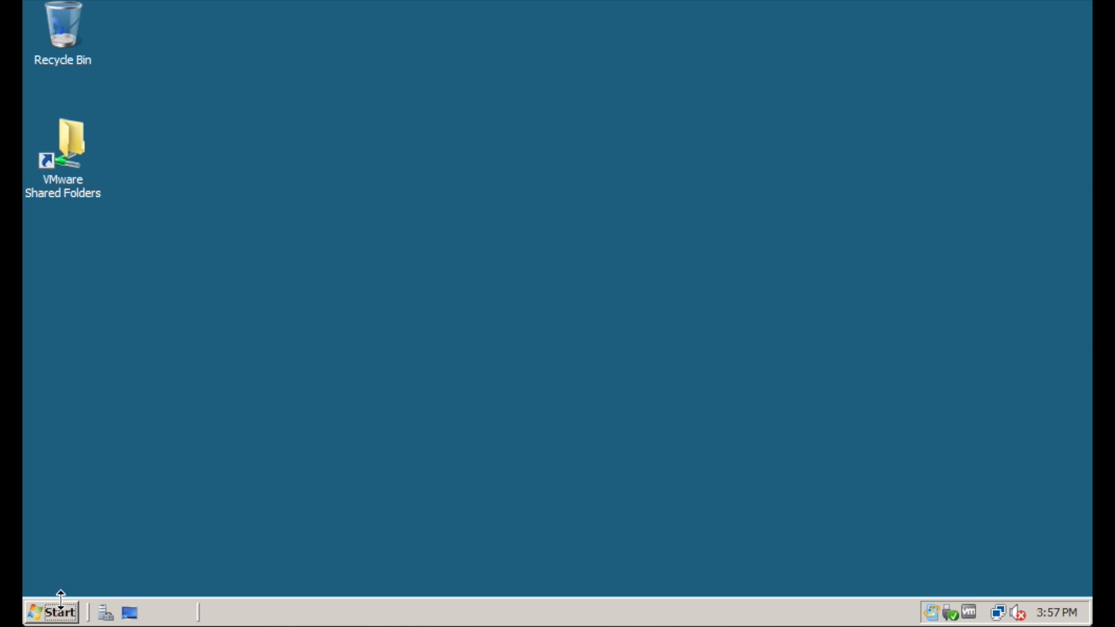
Run 'regsvr32 schmmgmt.dll' from Start Search
left_click(64, 612)
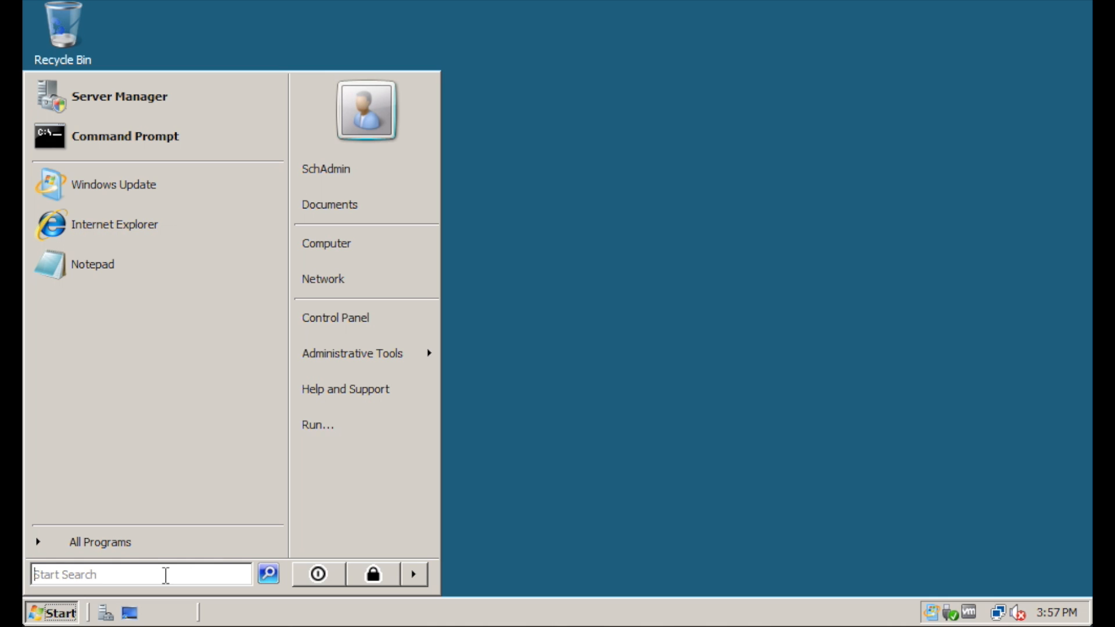
type("regsvr32 schm")
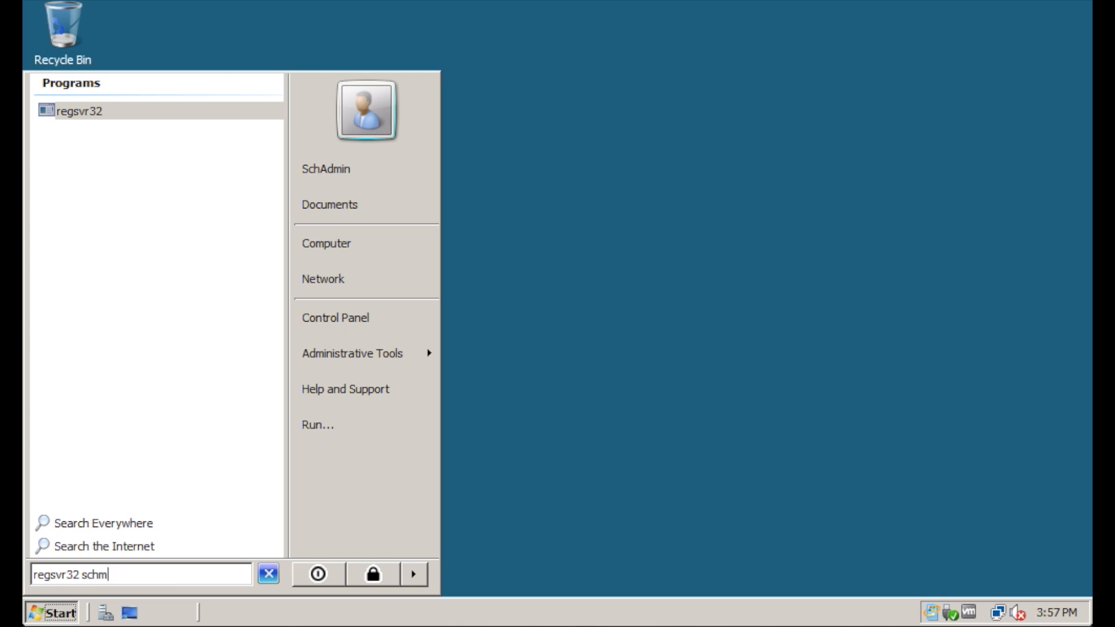
type("mgmt.dll")
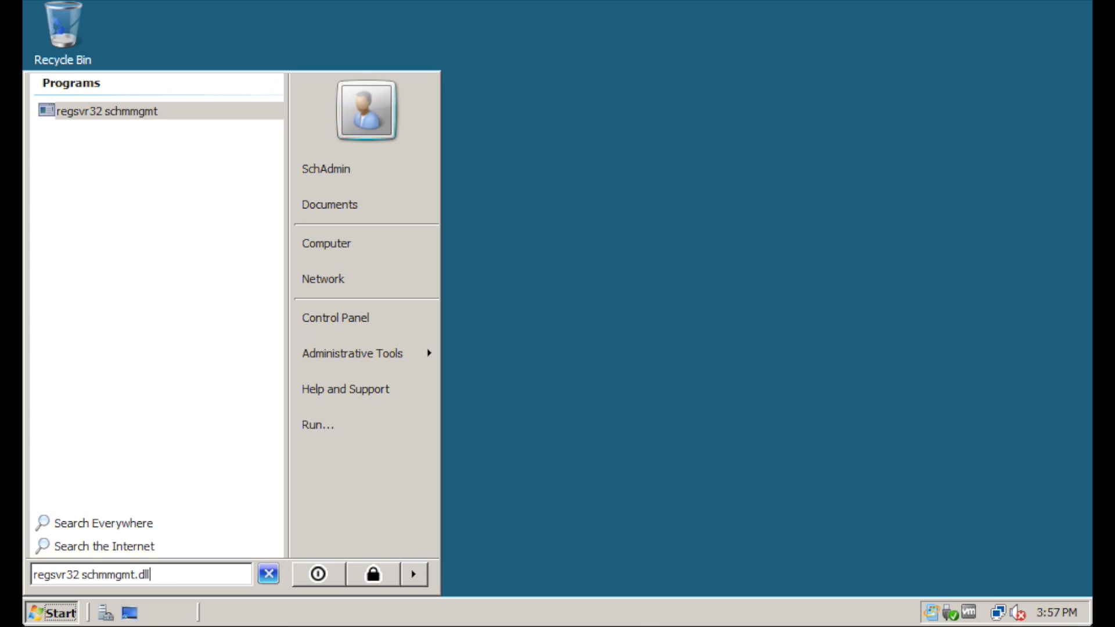
key("Return")
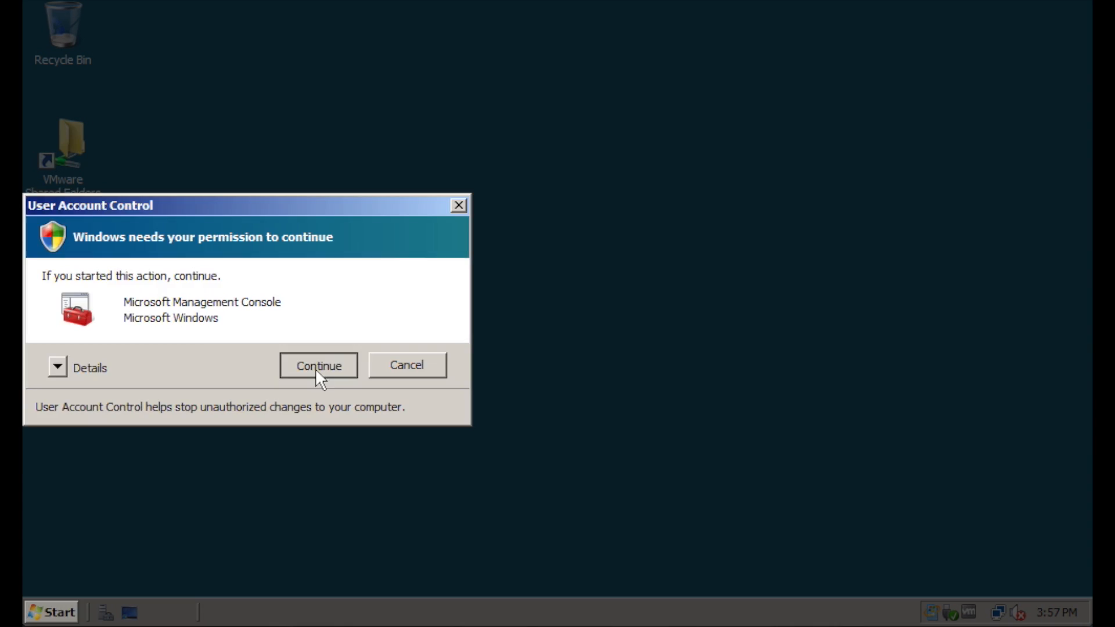
Add Active Directory Schema to a new console and open its Attributes list
left_click(315, 367)
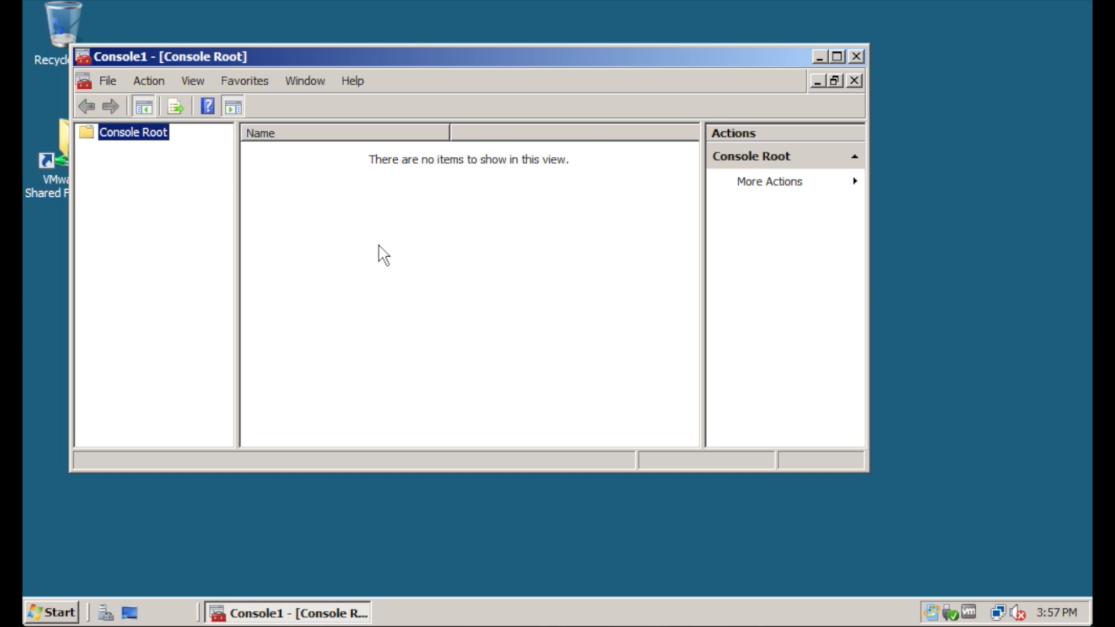
left_click(108, 81)
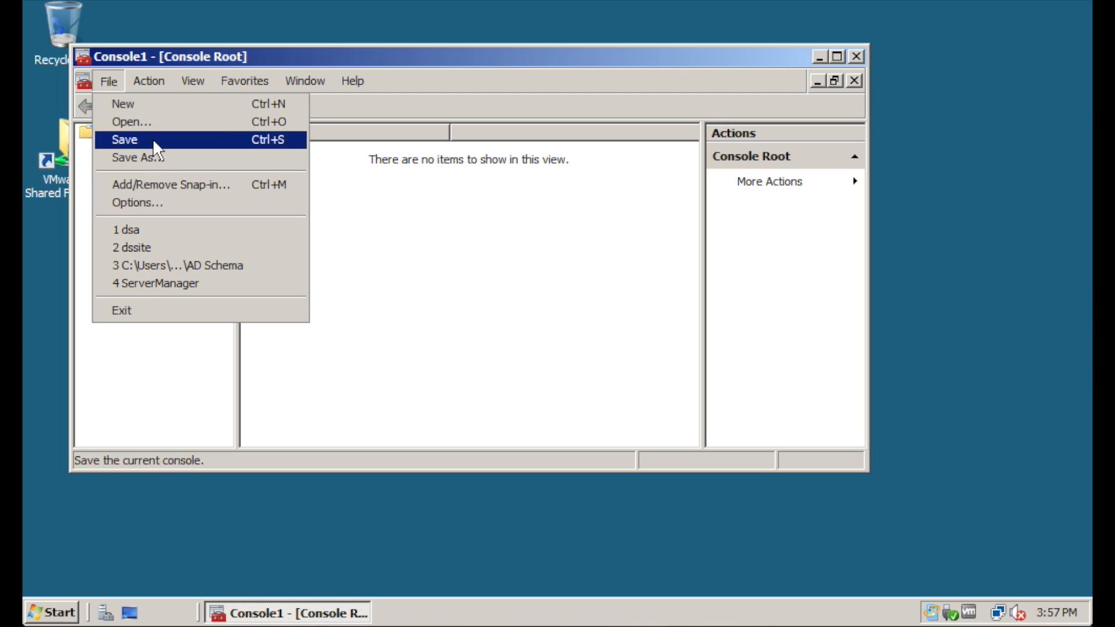
left_click(172, 185)
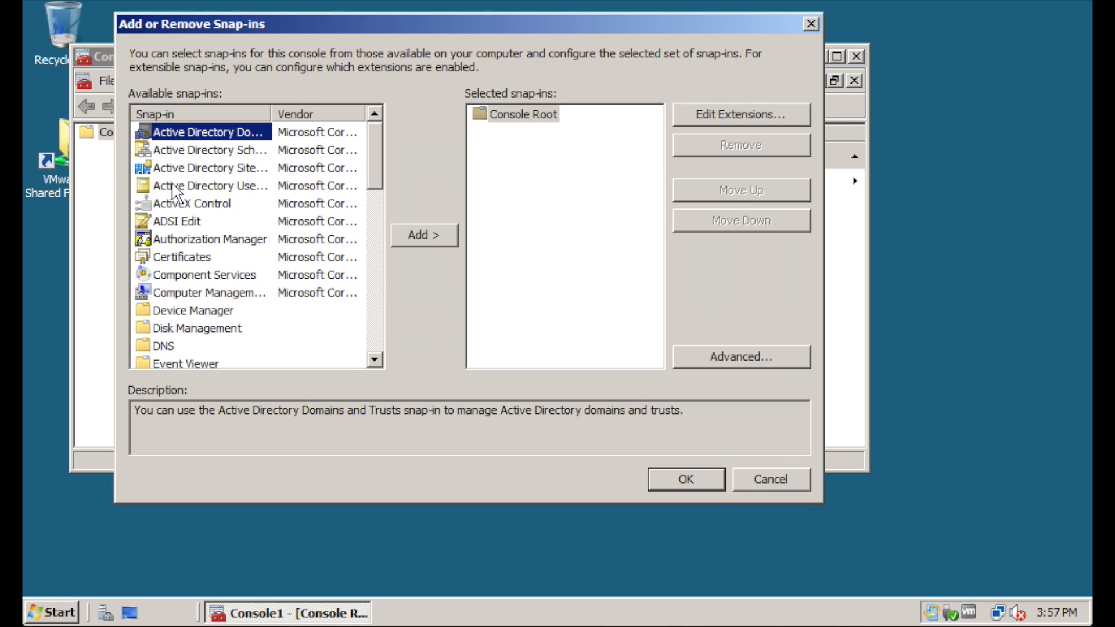
left_click(207, 150)
left_click(436, 235)
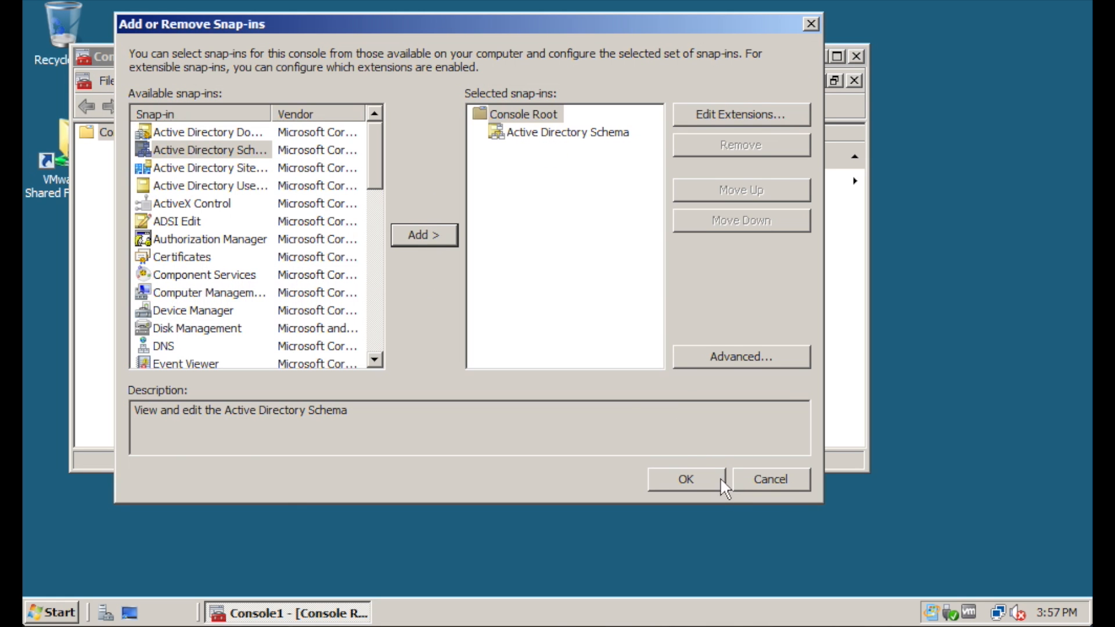
left_click(679, 478)
left_click(90, 151)
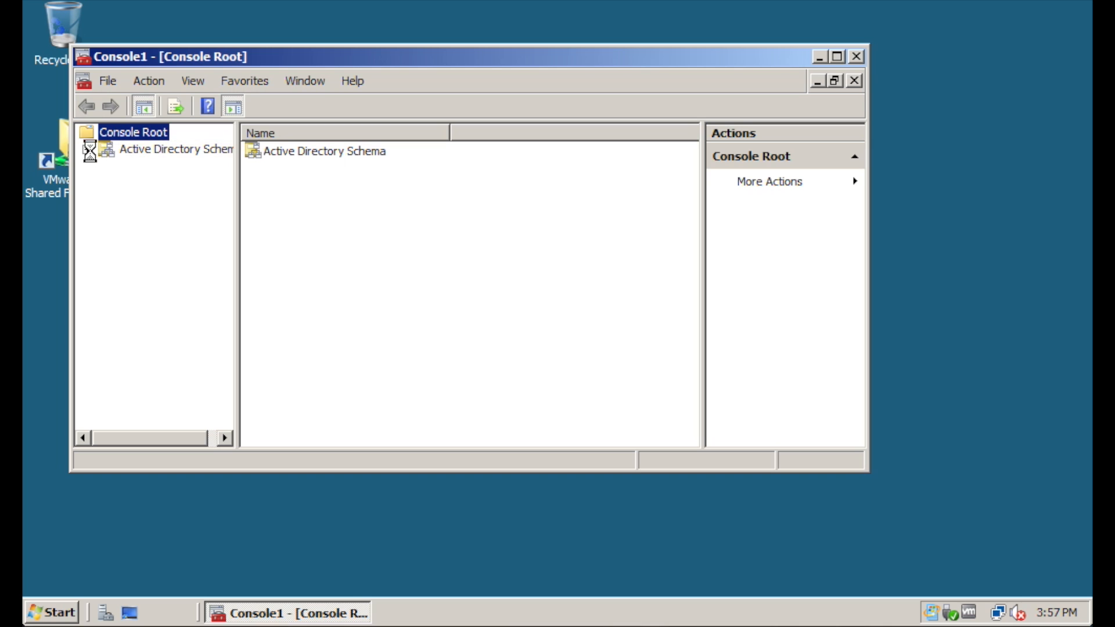
left_click(152, 183)
right_click(167, 182)
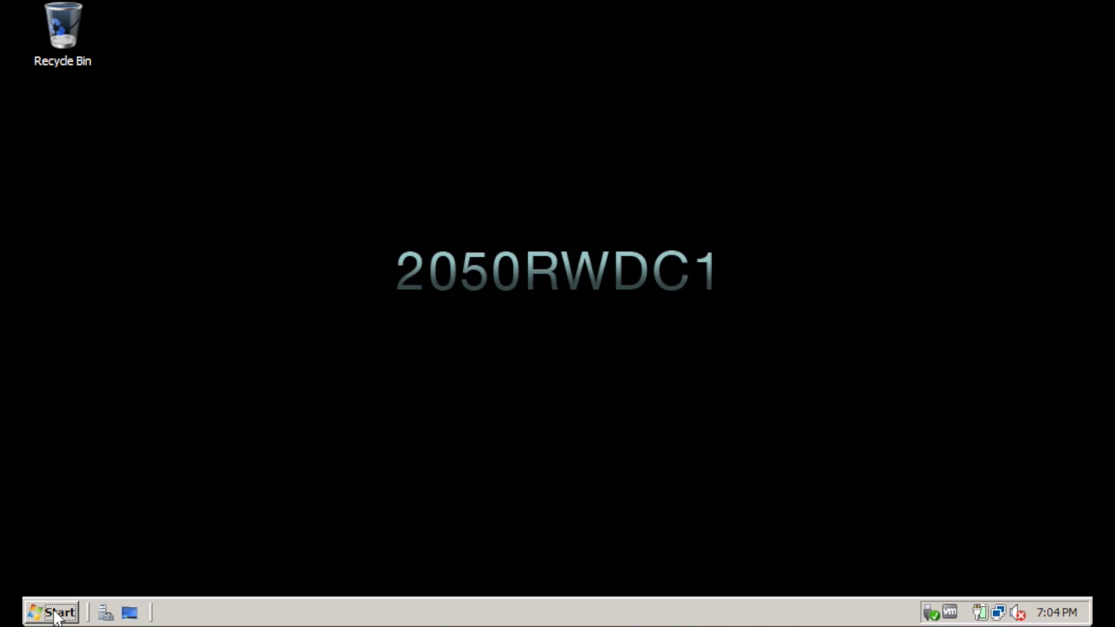
Launch Active Directory Users and Computers and add global security group LAdmins1 to domain1.local's Users
left_click(57, 614)
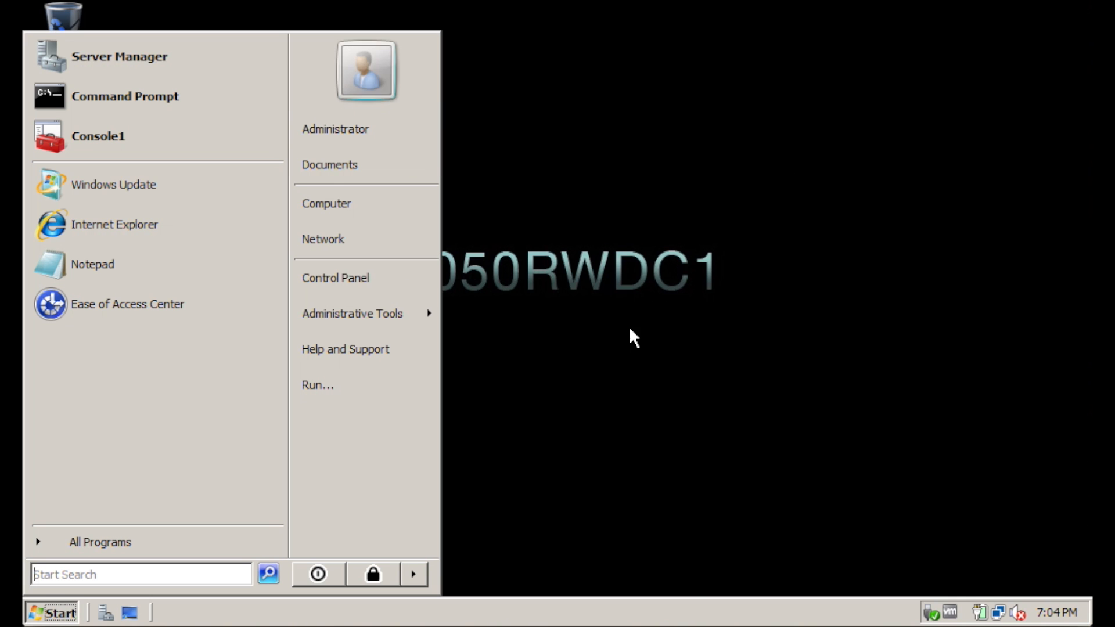
mouse_move(401, 299)
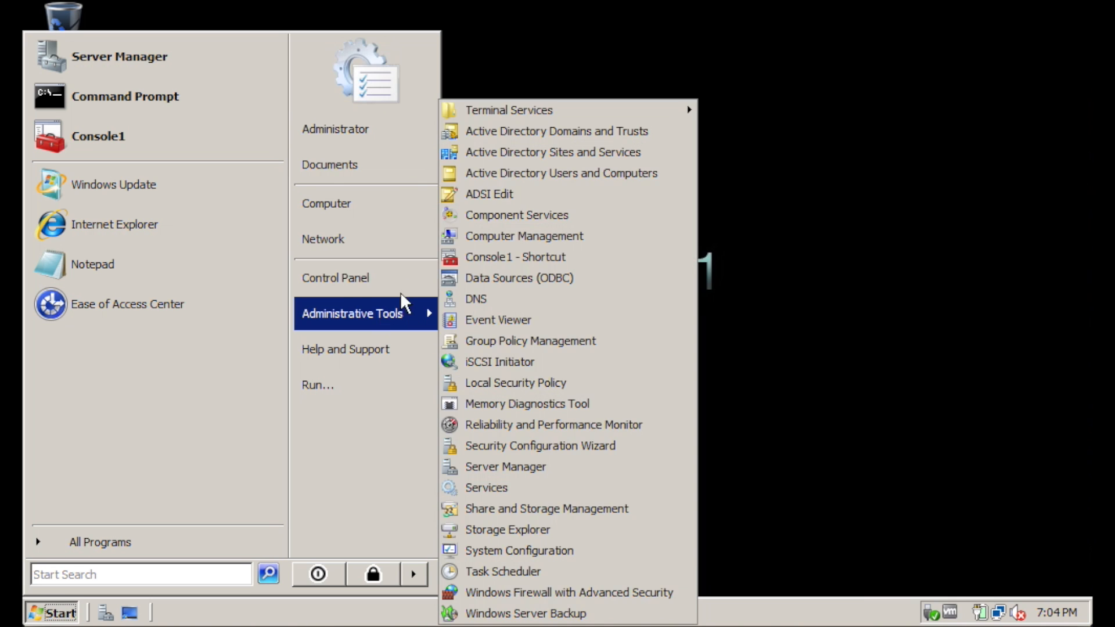
left_click(625, 184)
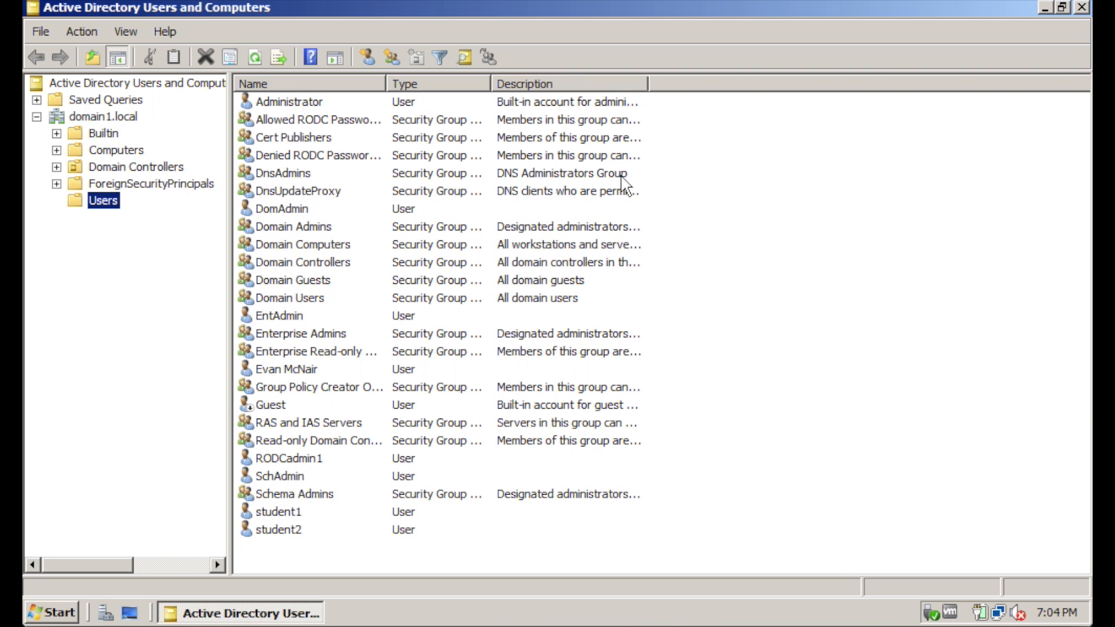
right_click(108, 203)
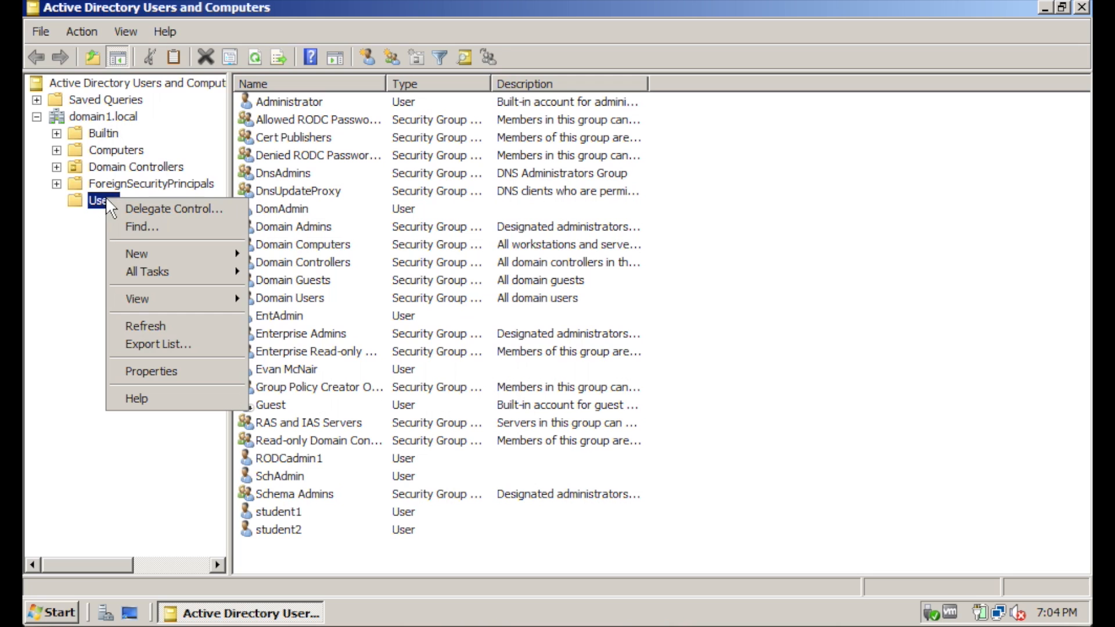
mouse_move(142, 256)
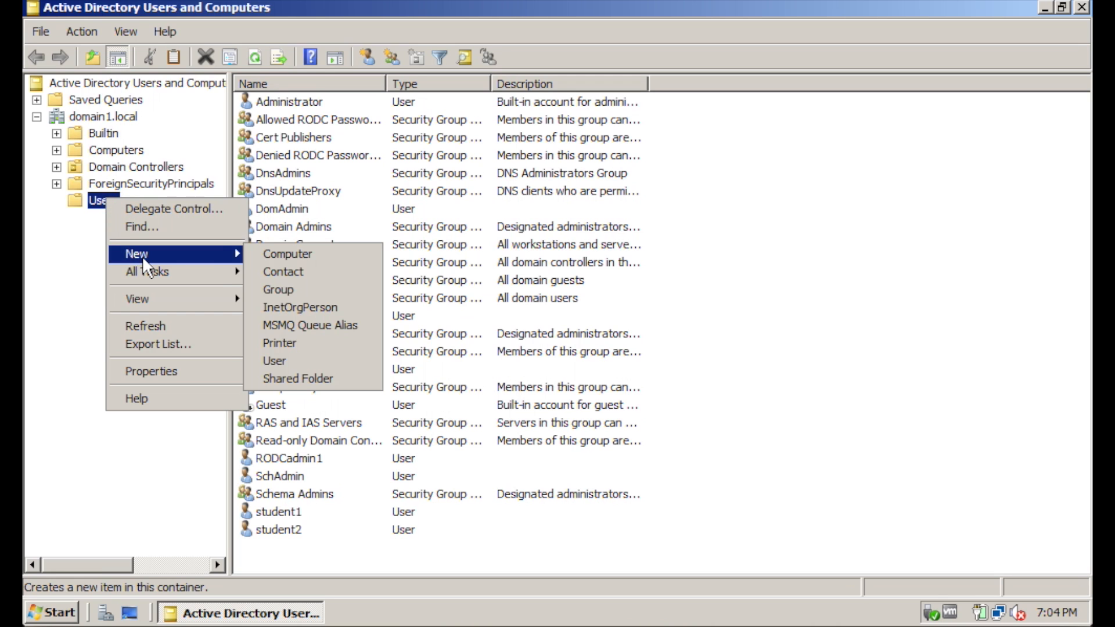
left_click(312, 289)
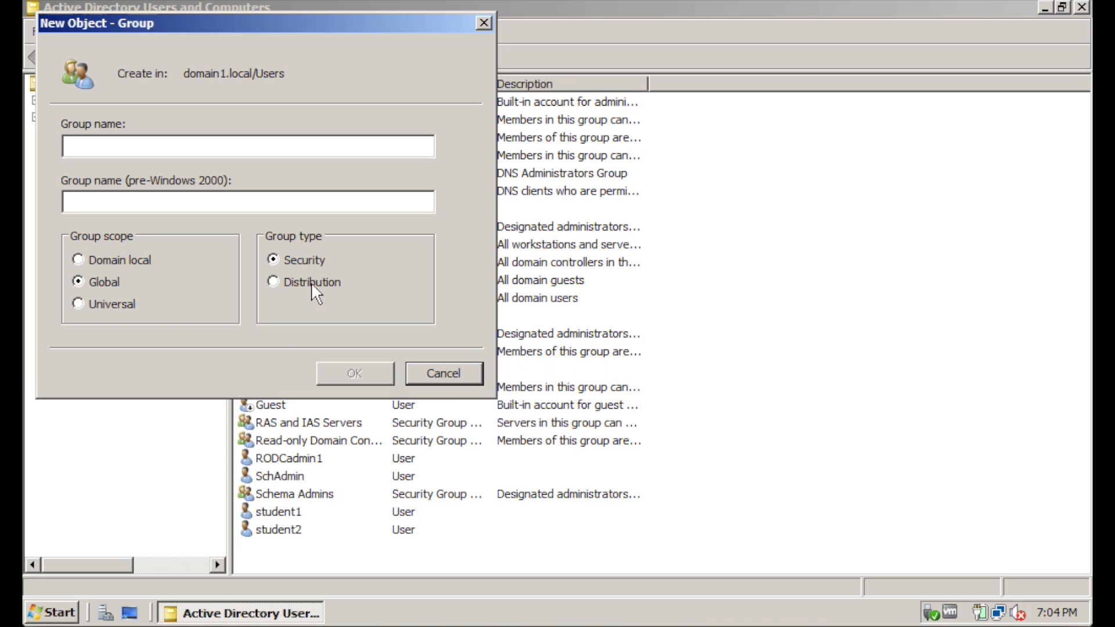
type("LAdmins")
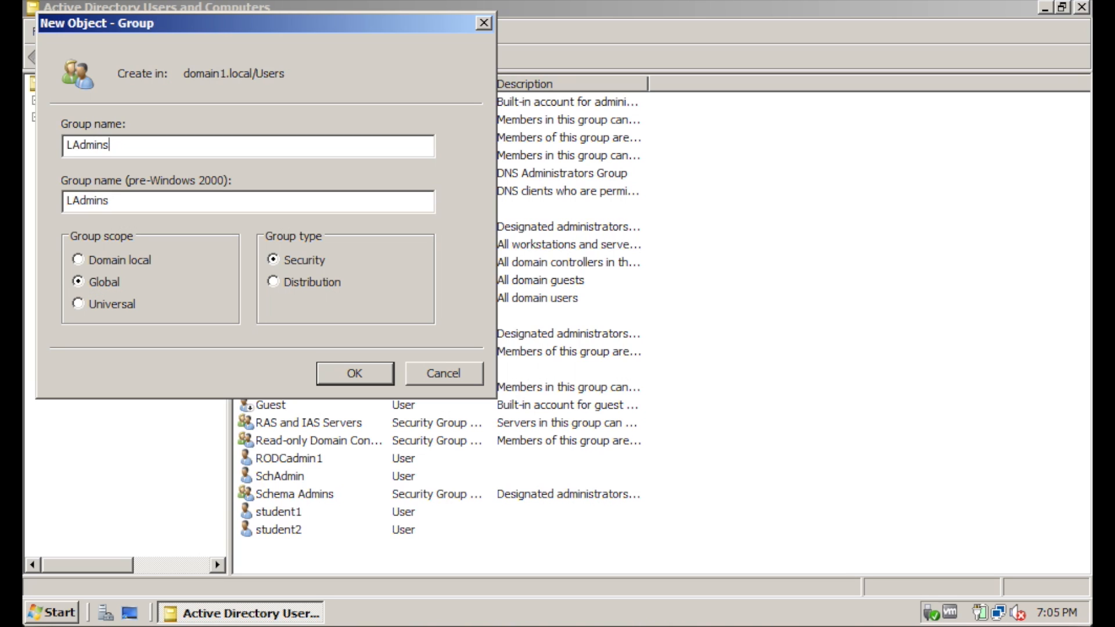
type("1")
left_click(365, 378)
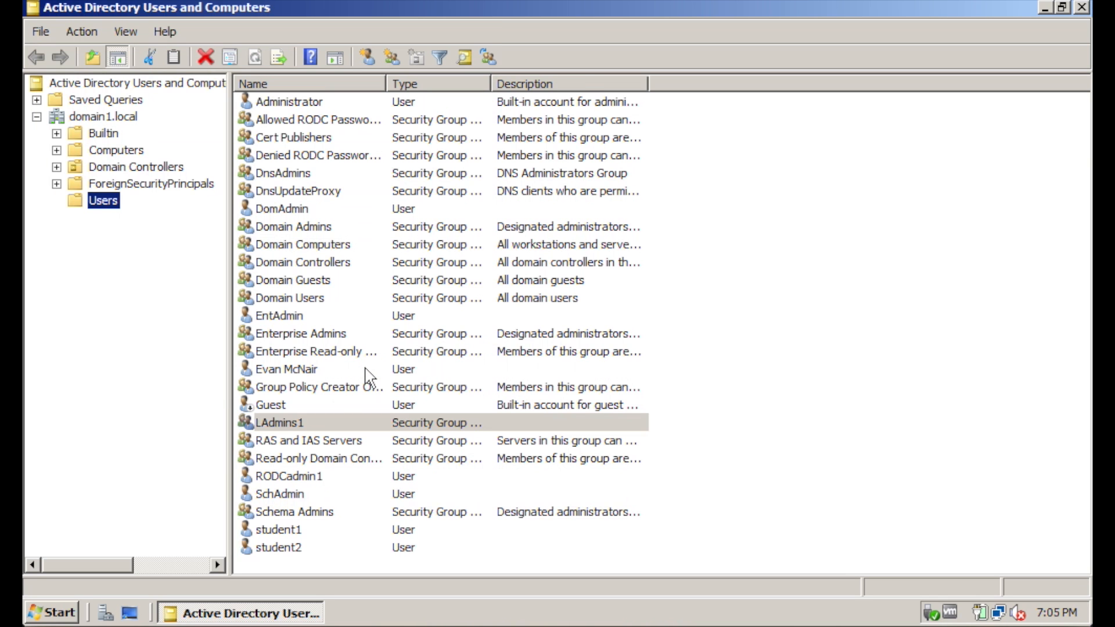
left_click(294, 425)
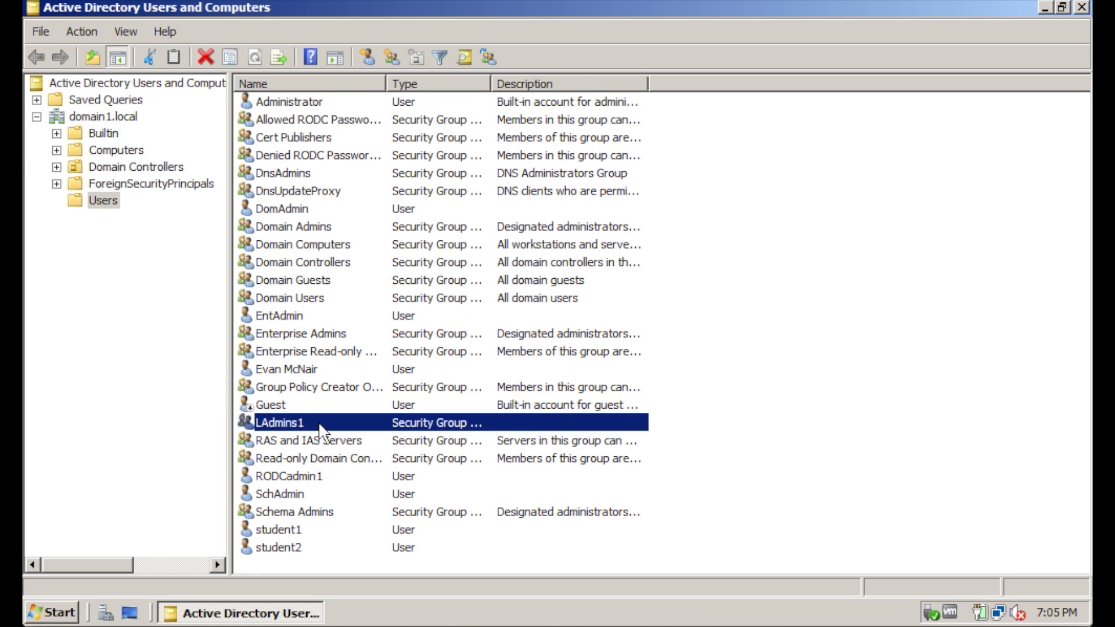
Switch to the 2050RWDC2 virtual machine and dismiss the password expiry notice
key("ctrl+Up")
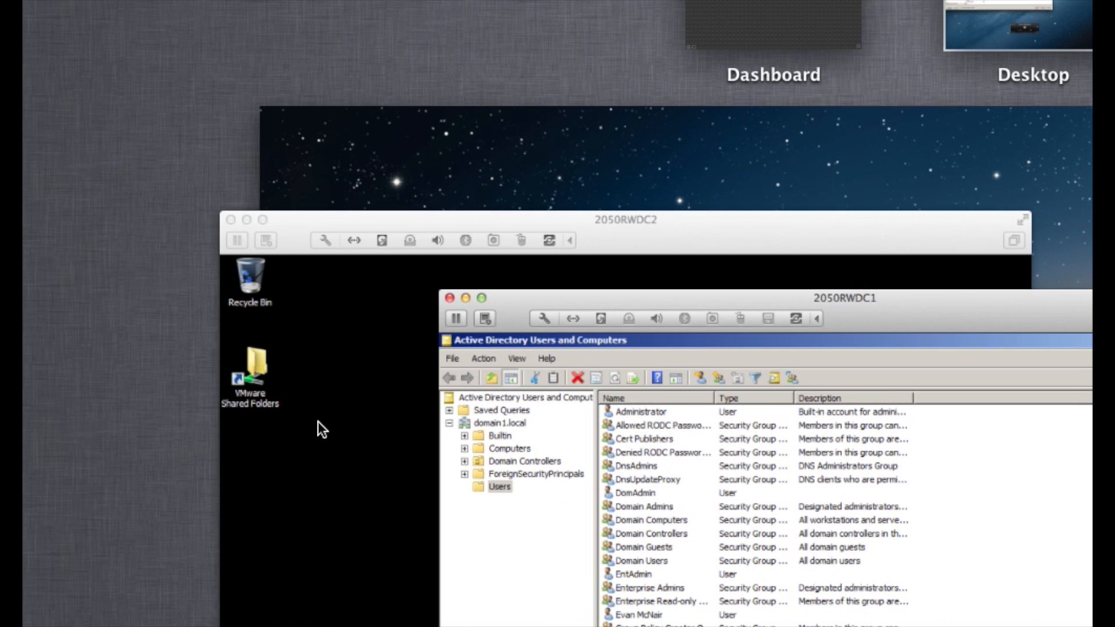
left_click(299, 386)
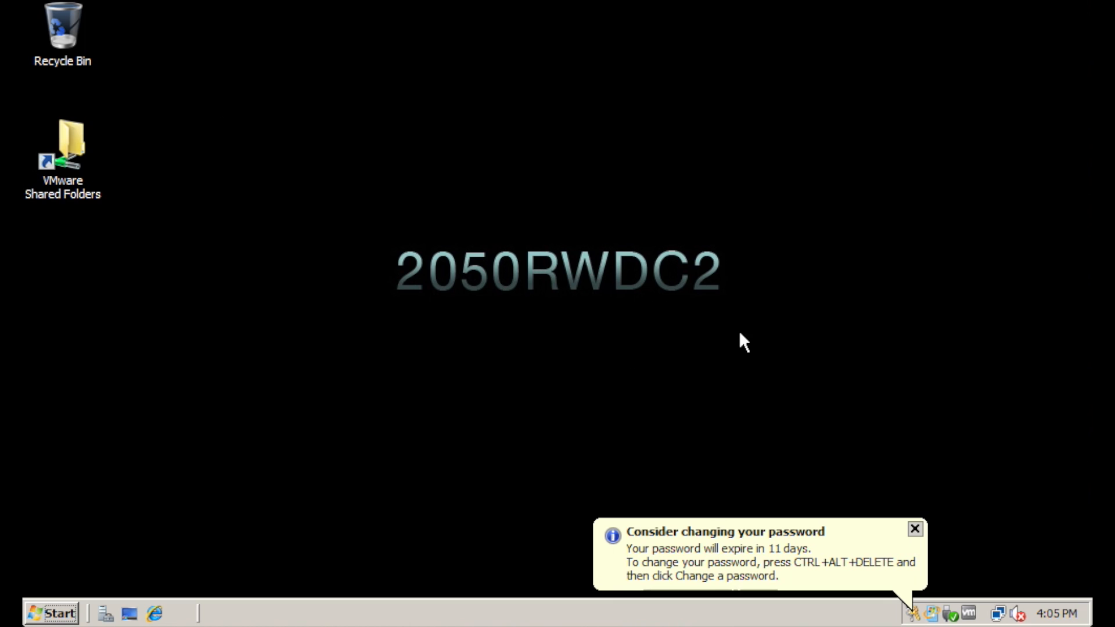
left_click(914, 529)
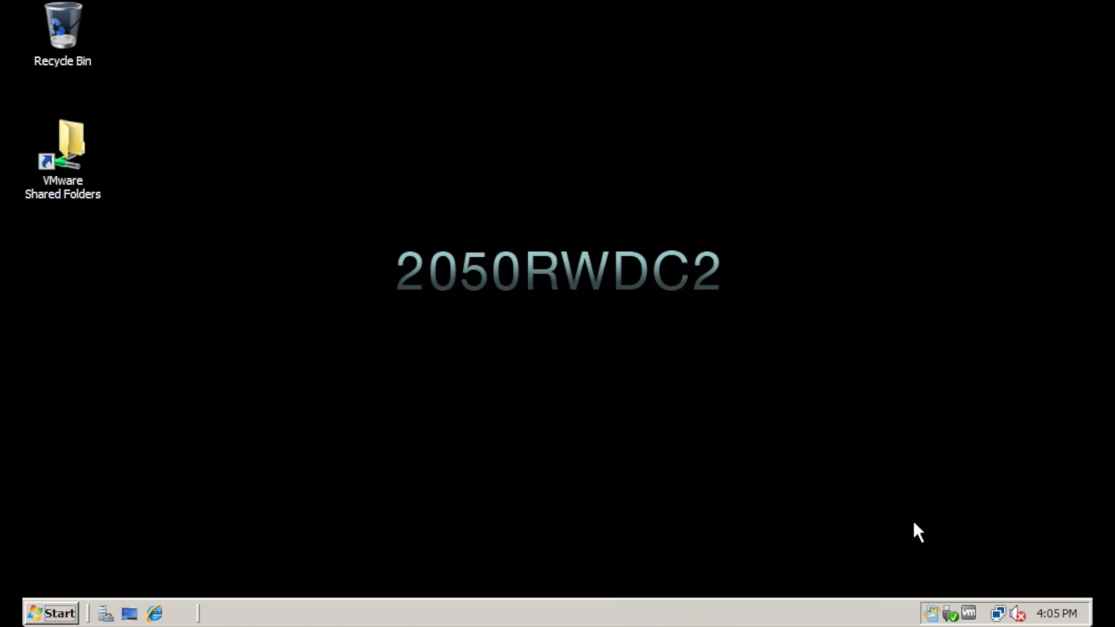
Create the global security group LAdmins2 in child2.domain1.local's Users container
left_click(51, 614)
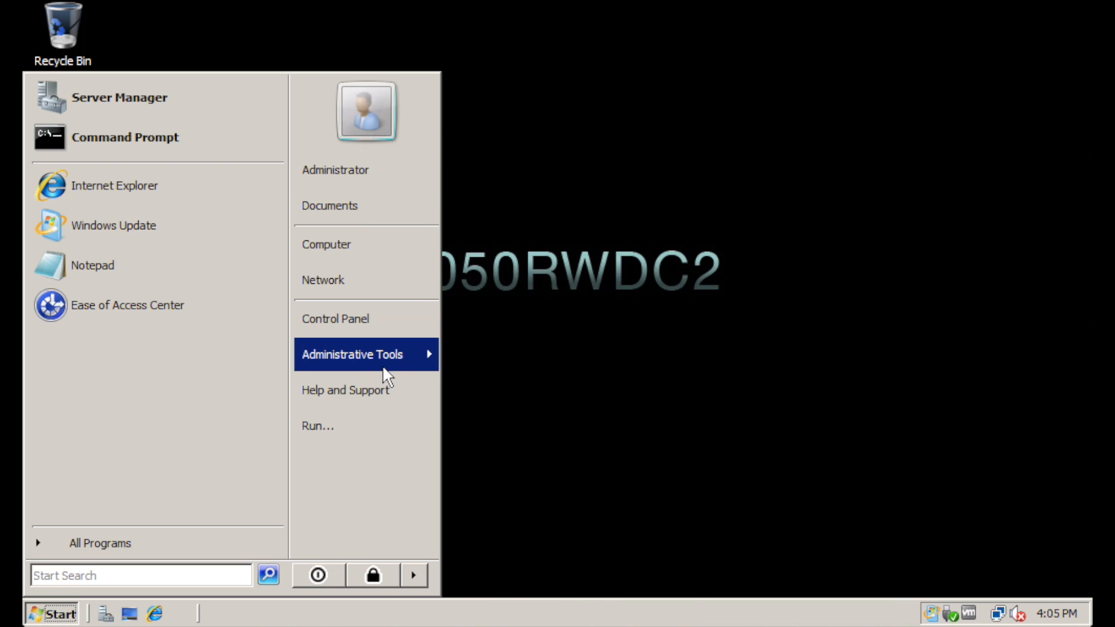
mouse_move(382, 365)
left_click(602, 192)
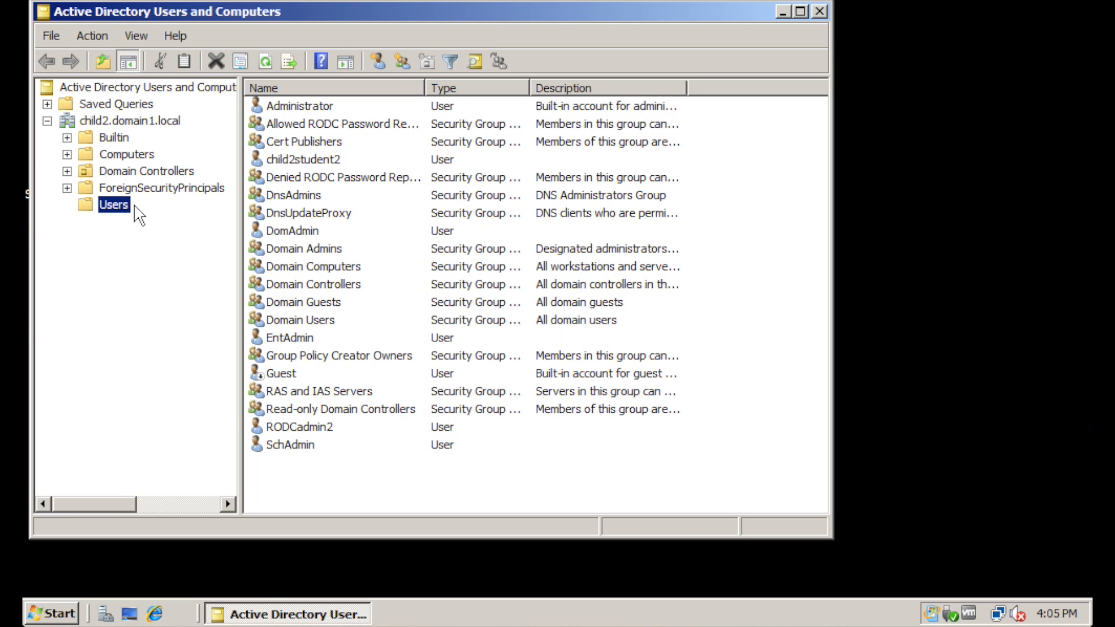
right_click(120, 207)
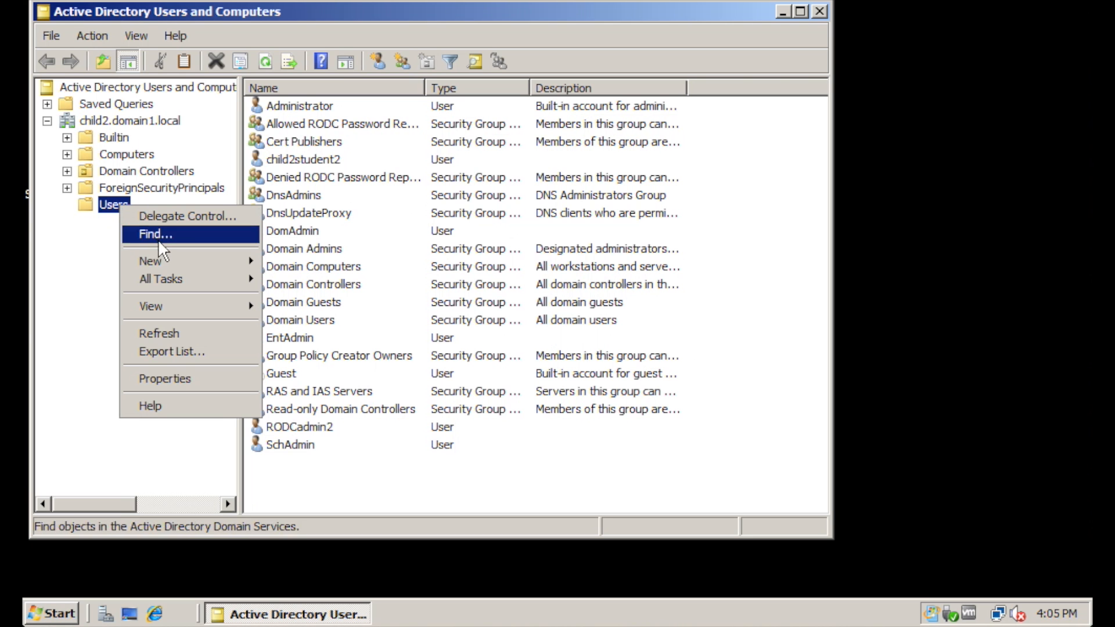
mouse_move(187, 261)
left_click(312, 297)
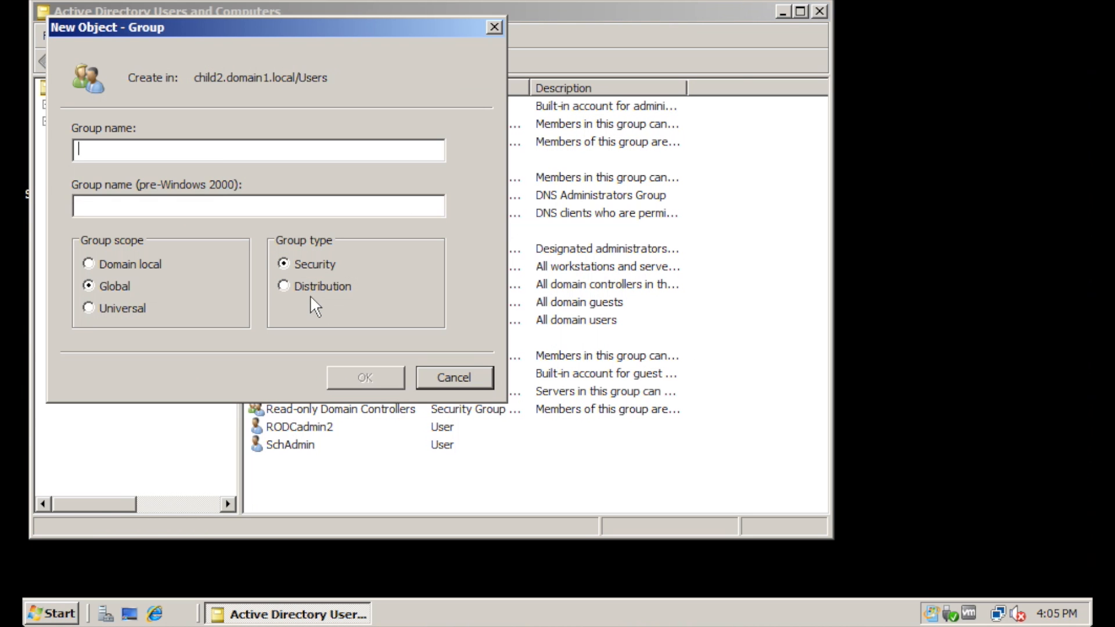
type("LAdmins")
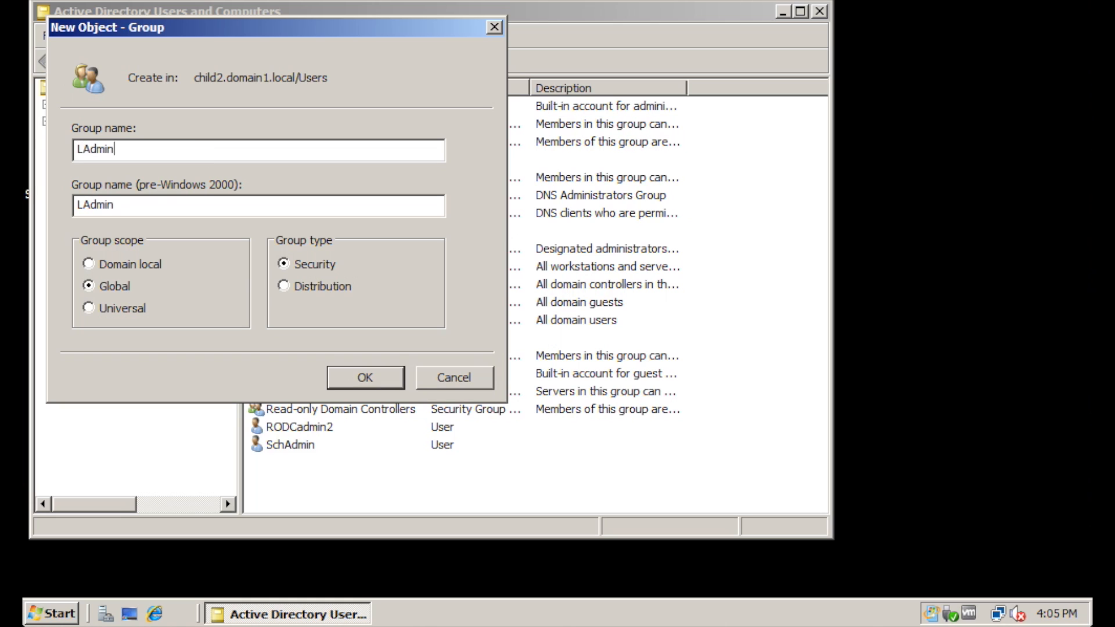
type("2")
left_click(390, 378)
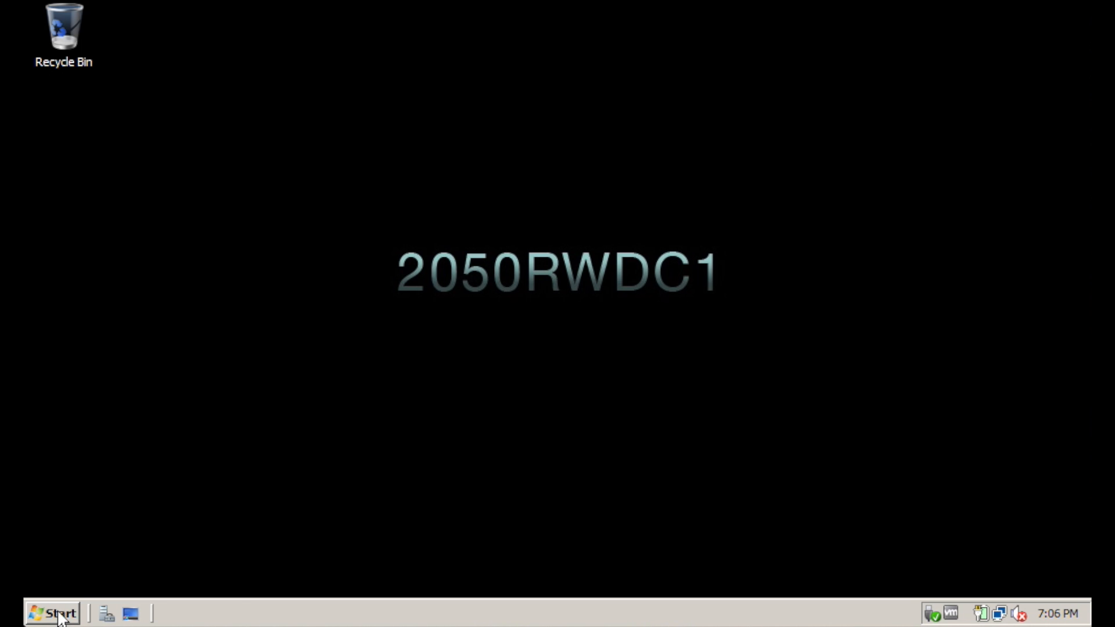
Add group LAdmins with Universal scope and Security type to domain1.local's Users
left_click(61, 617)
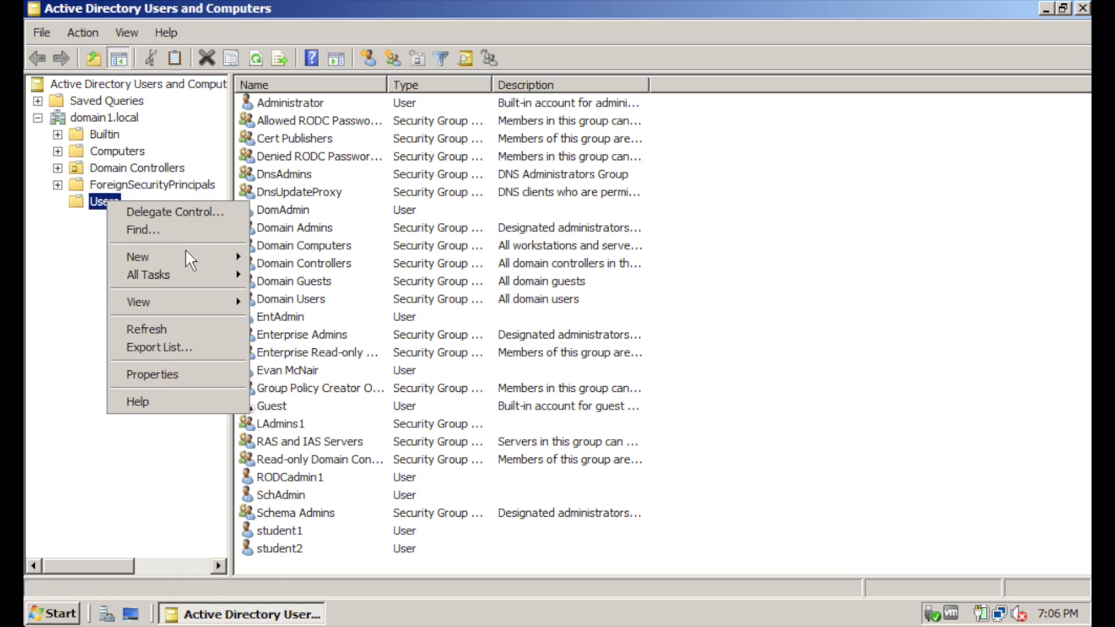
mouse_move(191, 253)
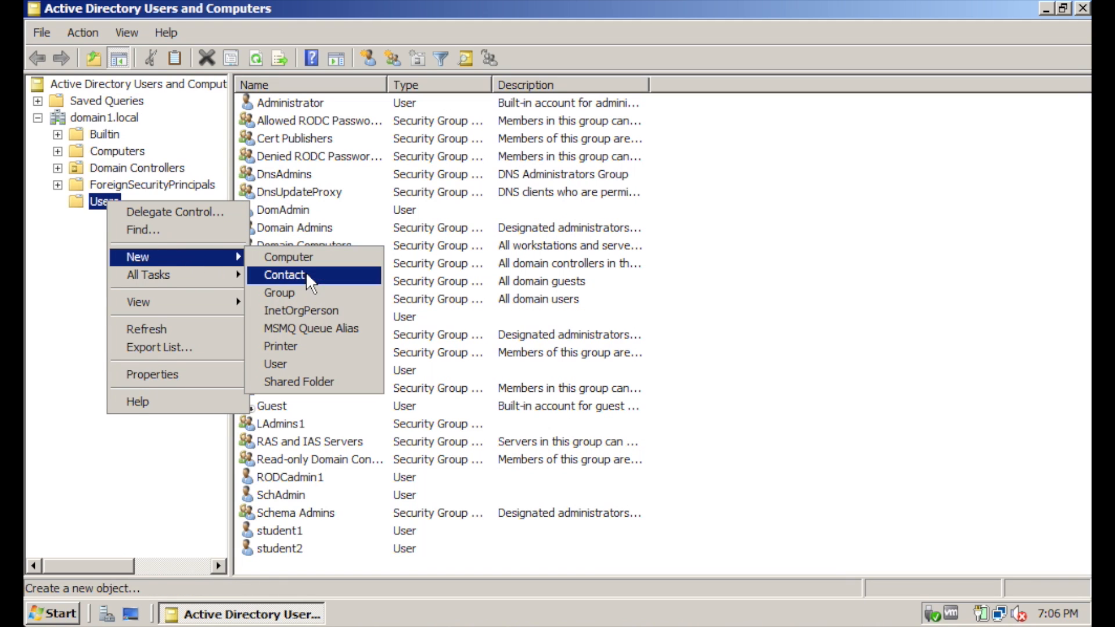
left_click(322, 292)
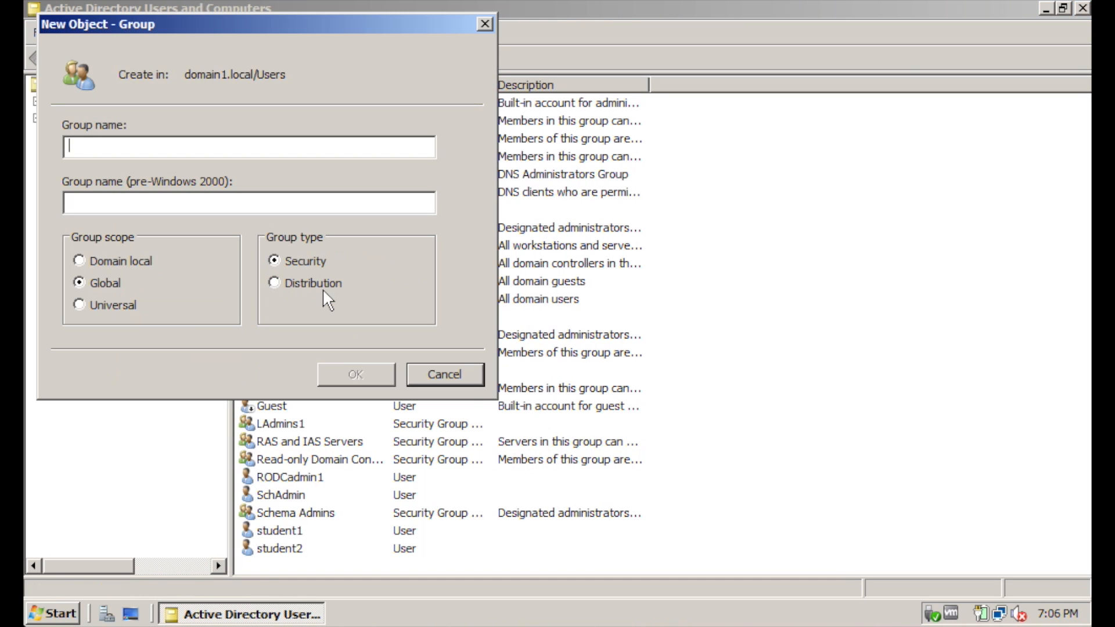
left_click(105, 304)
left_click(123, 145)
type("LAdmins")
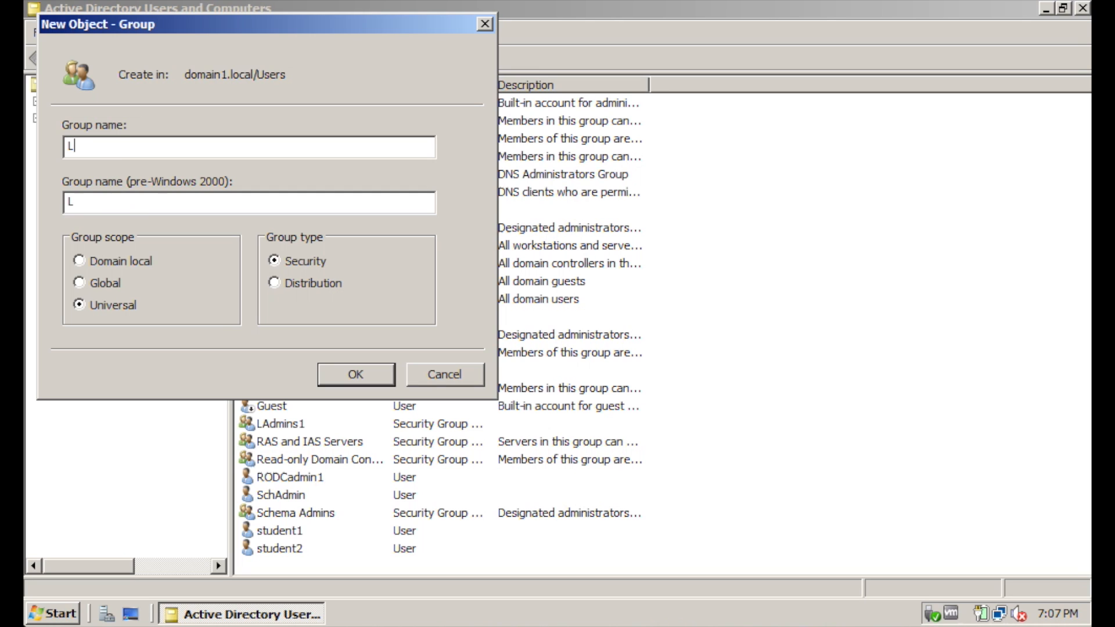
double_click(141, 146)
left_click(147, 147)
left_click(373, 380)
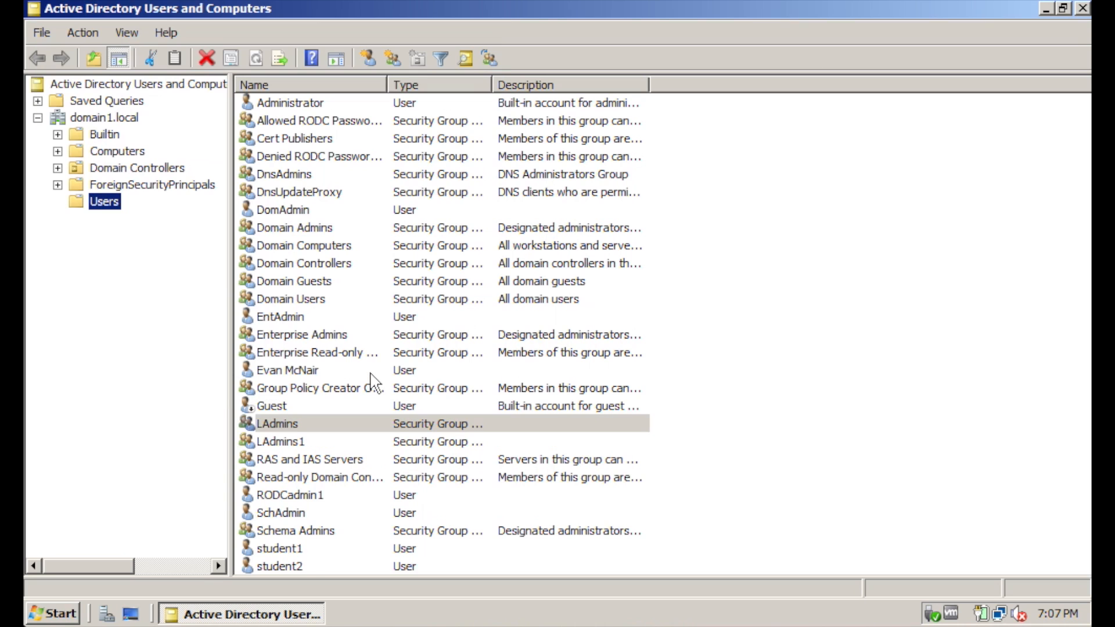
Add LAdmins1 to the members of the LAdmins group
right_click(285, 423)
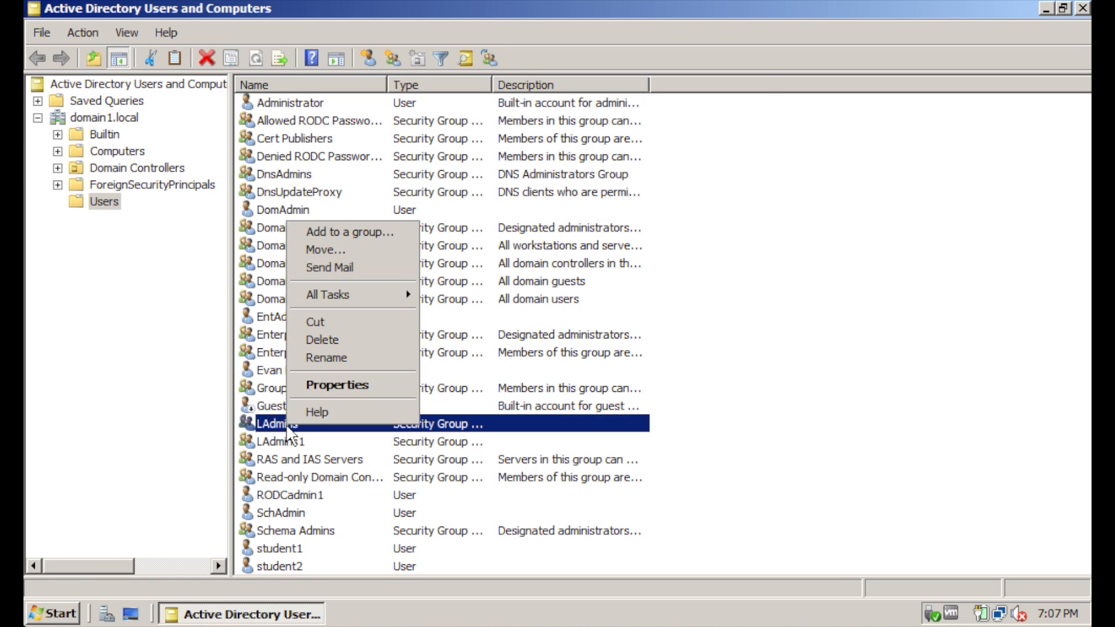
left_click(349, 384)
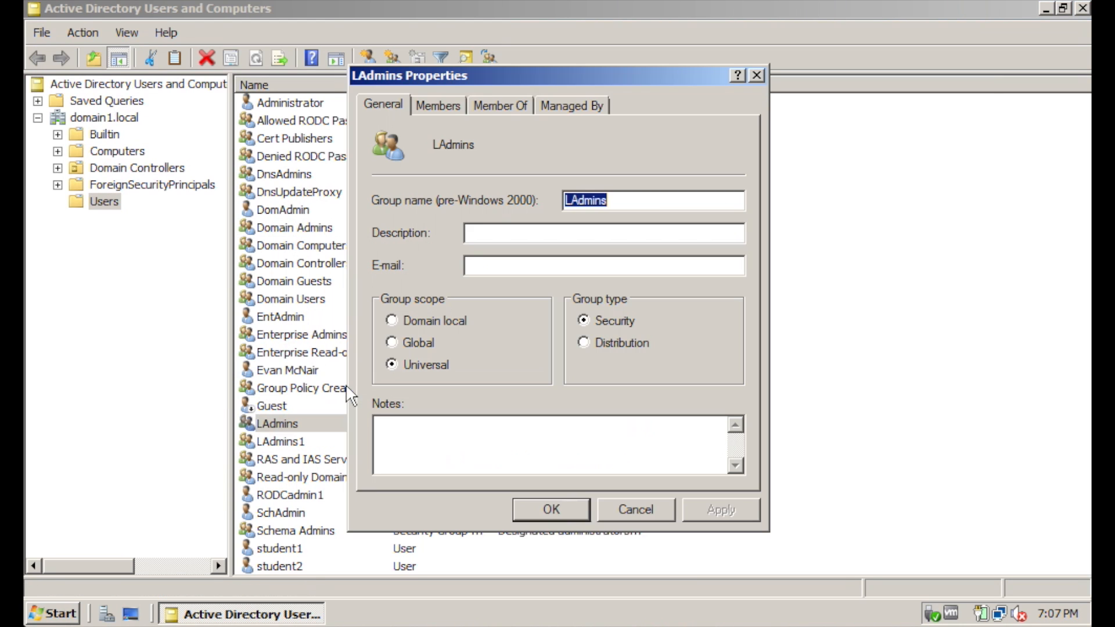
left_click(441, 103)
left_click(428, 453)
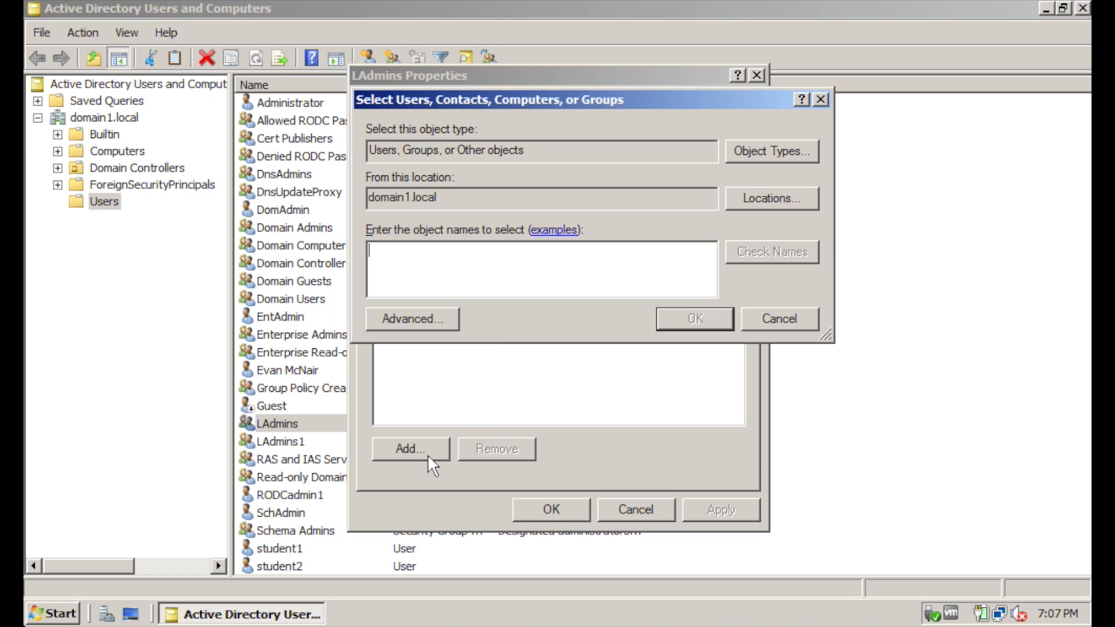
left_click(517, 283)
type("L")
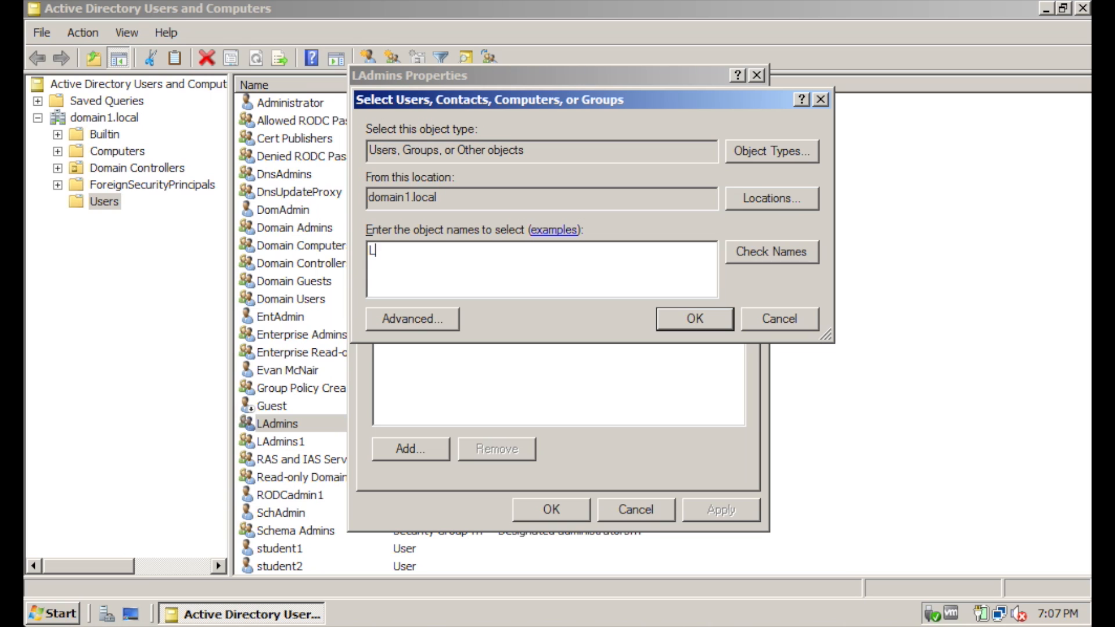
type("Admins1")
left_click(775, 261)
left_click(675, 328)
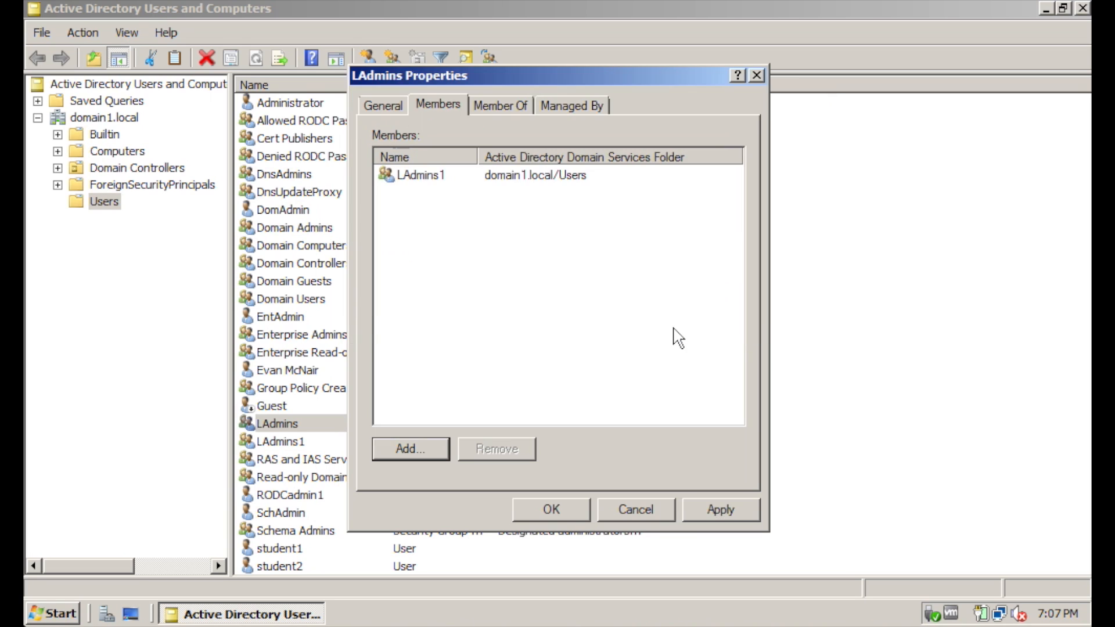
Add LAdmins2 from child2.domain1.local as a second member of LAdmins
left_click(426, 450)
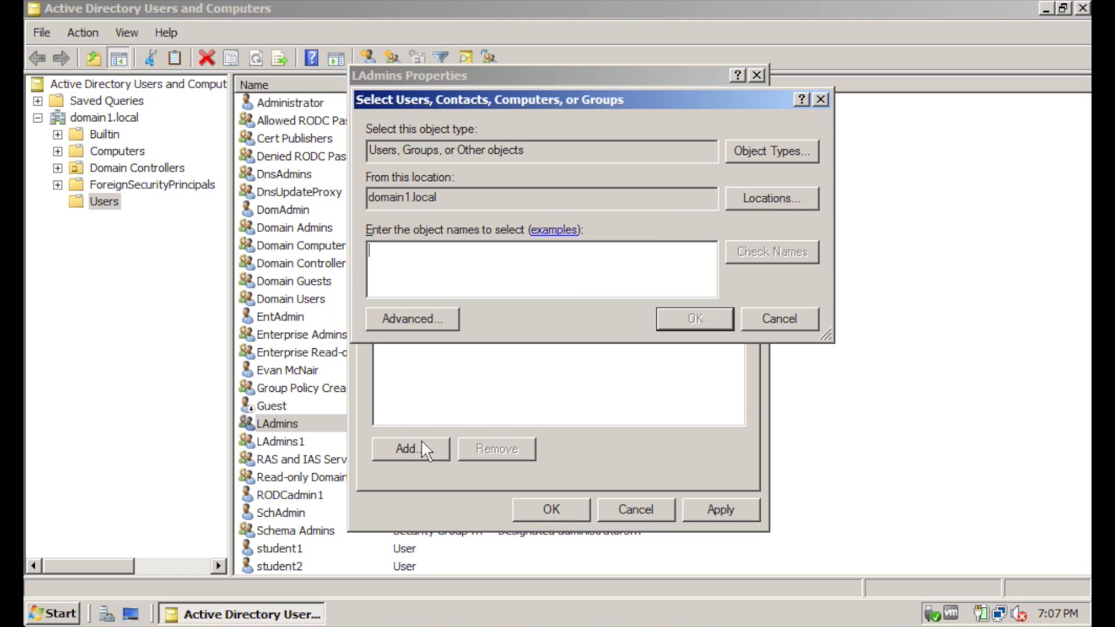
left_click(780, 206)
left_click(404, 226)
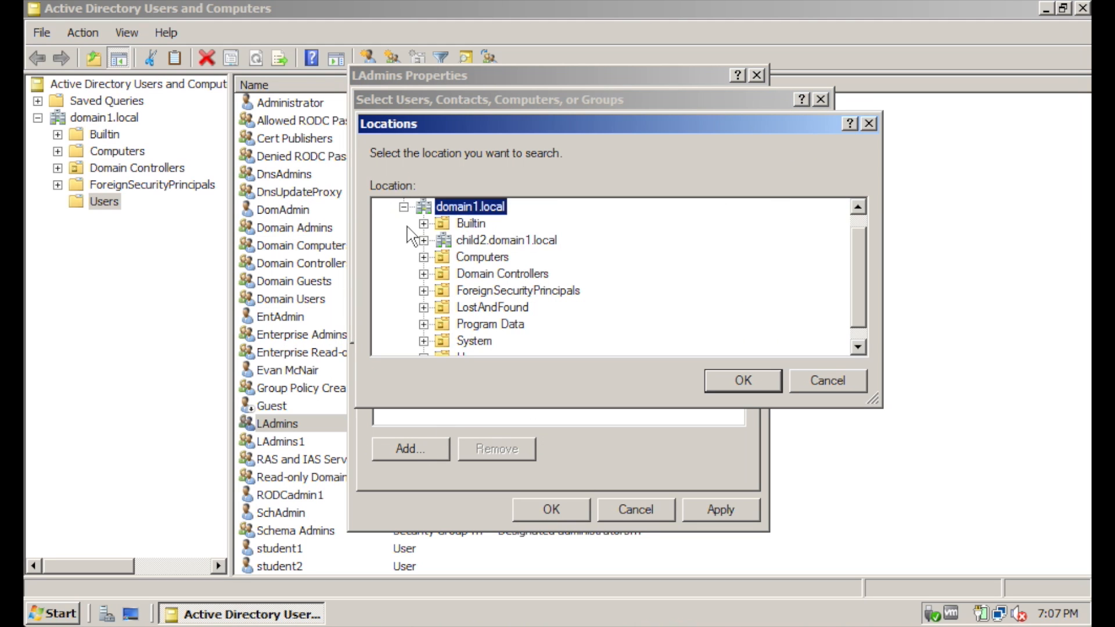
left_click(476, 241)
left_click(745, 380)
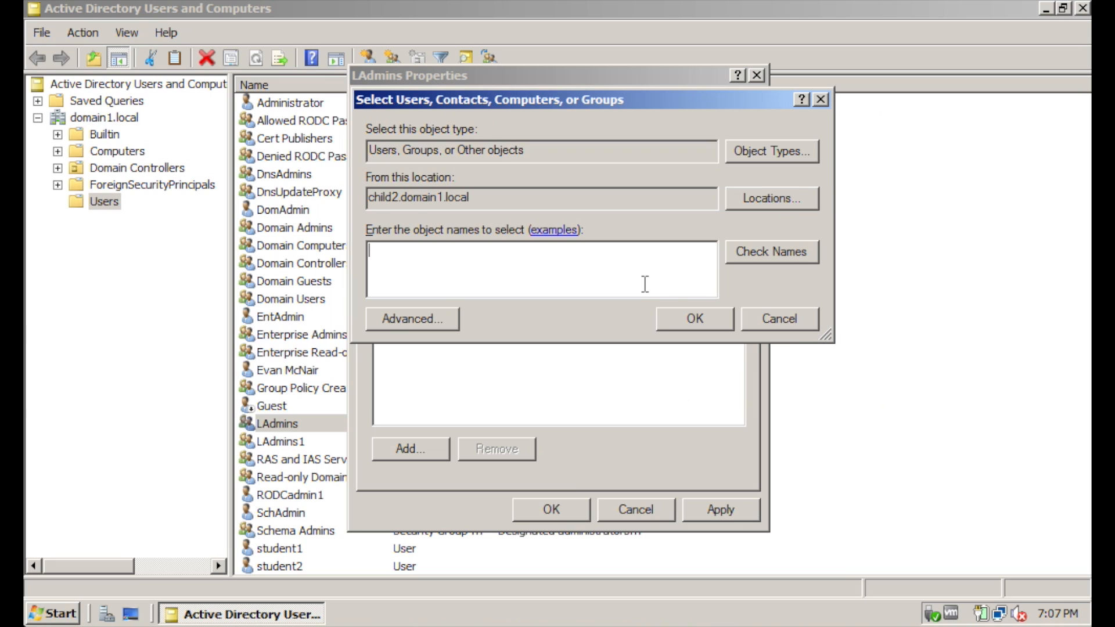
type("LAdmins2")
left_click(807, 253)
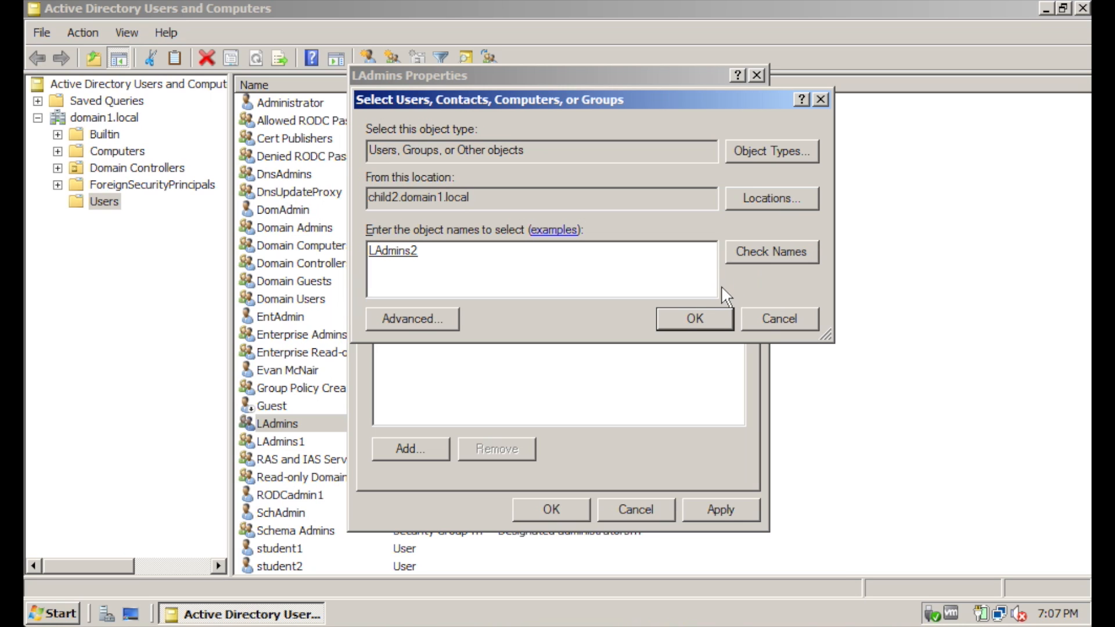
left_click(687, 317)
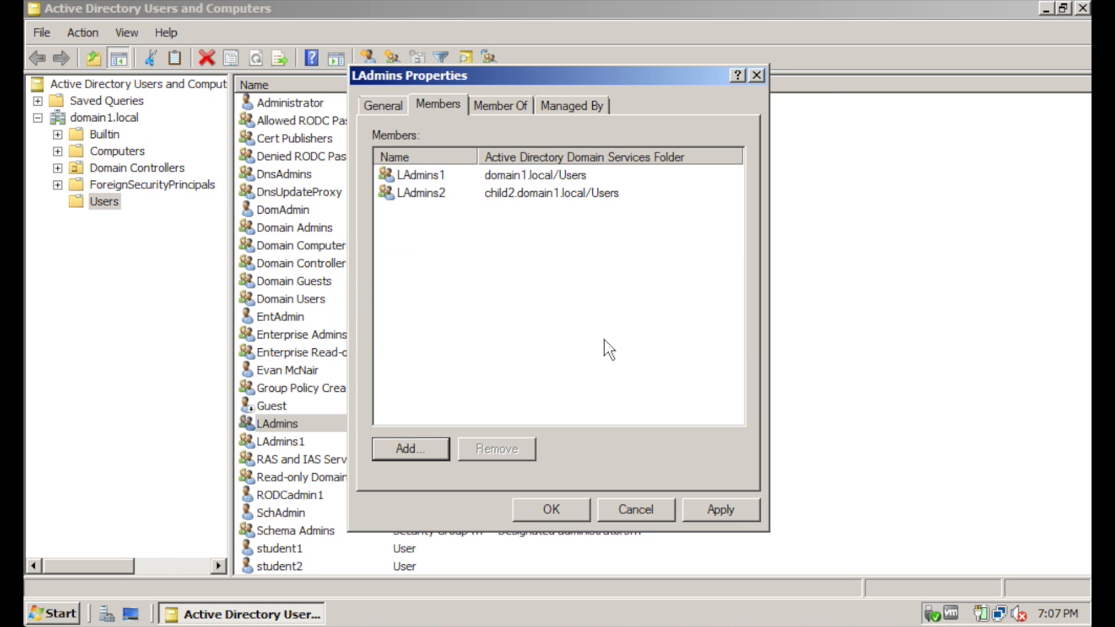
left_click(501, 106)
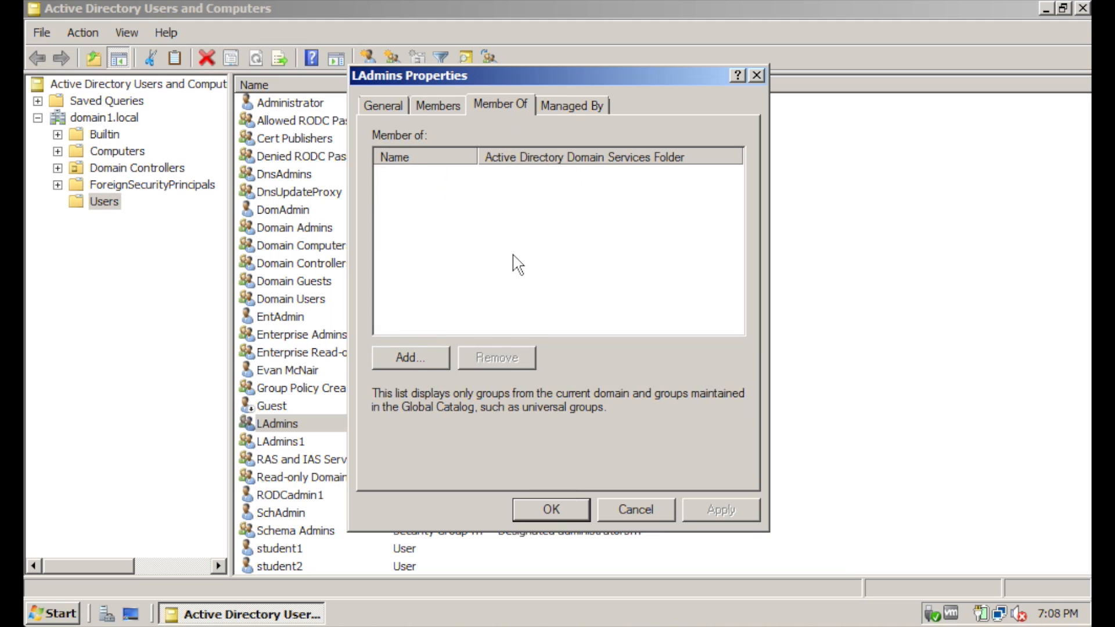
Make LAdmins a member of domain1.local's Builtin Administrators group
left_click(408, 358)
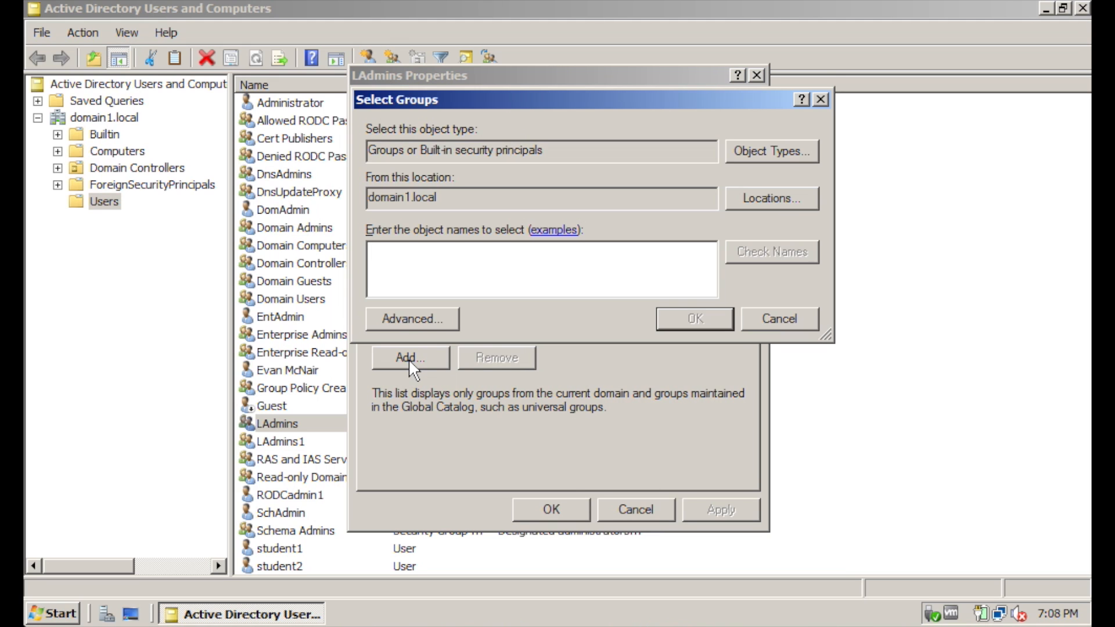
type("Ad")
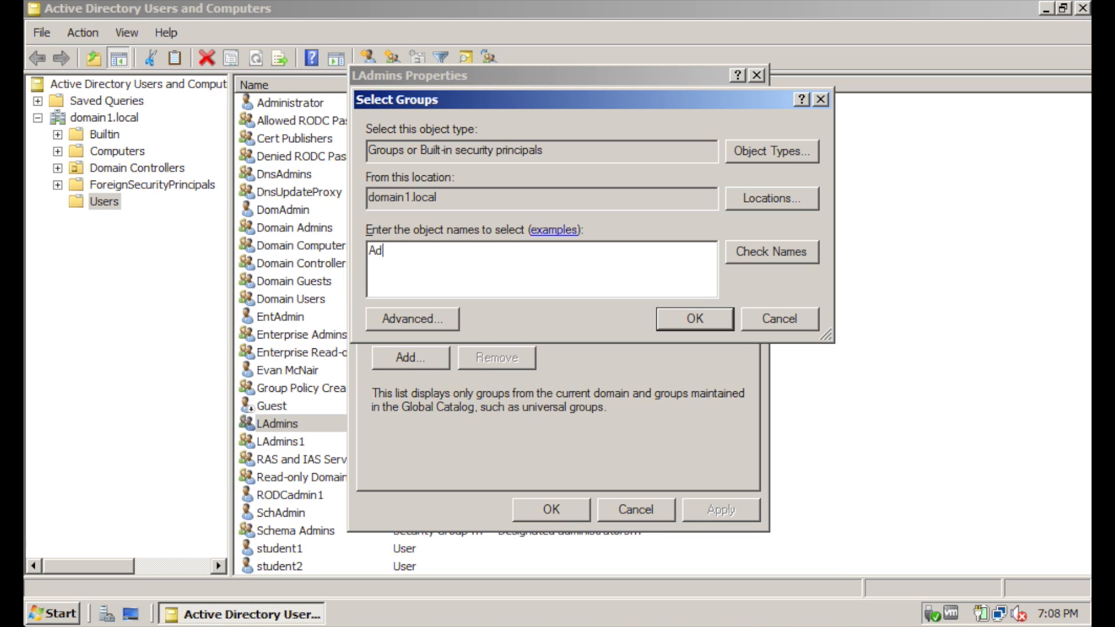
type("ministrators")
left_click(775, 263)
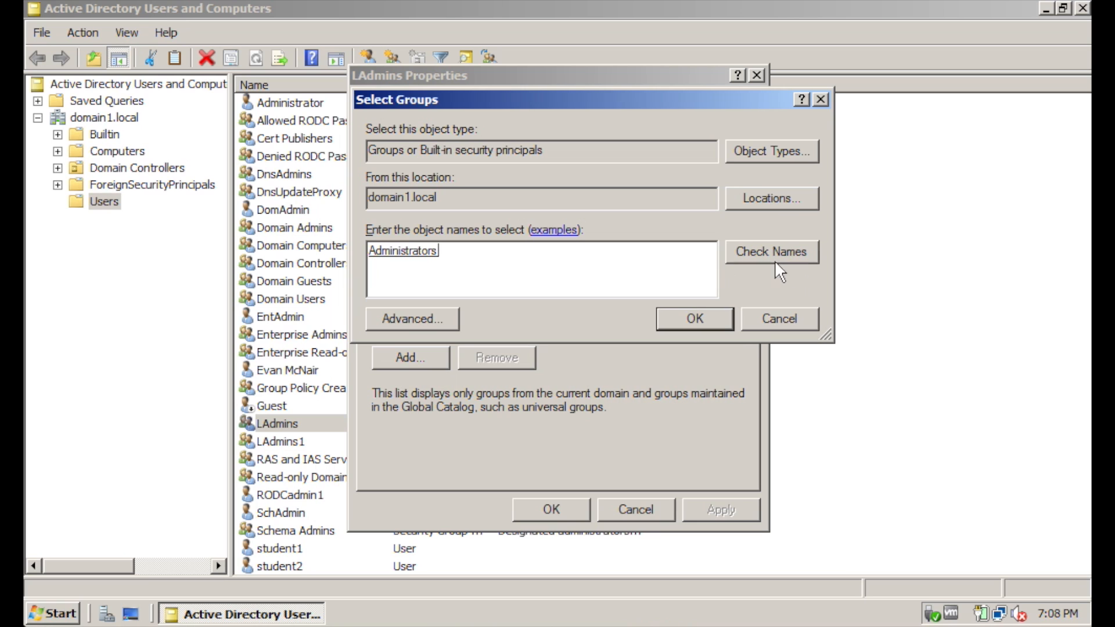
left_click(688, 319)
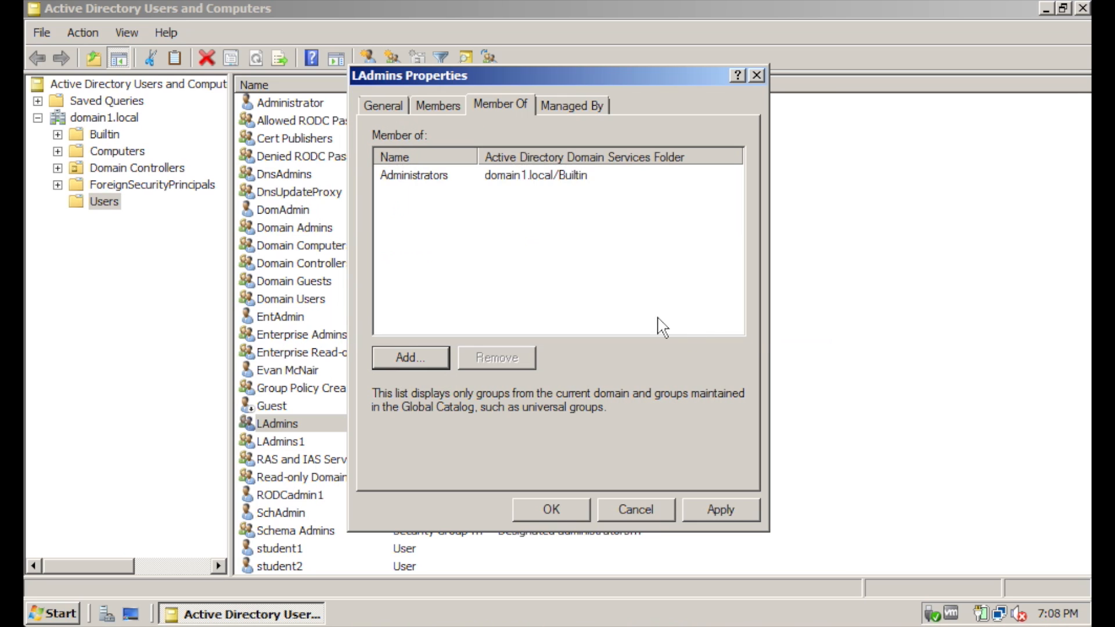
Also make LAdmins a member of child2.domain1.local's Administrators group
left_click(425, 356)
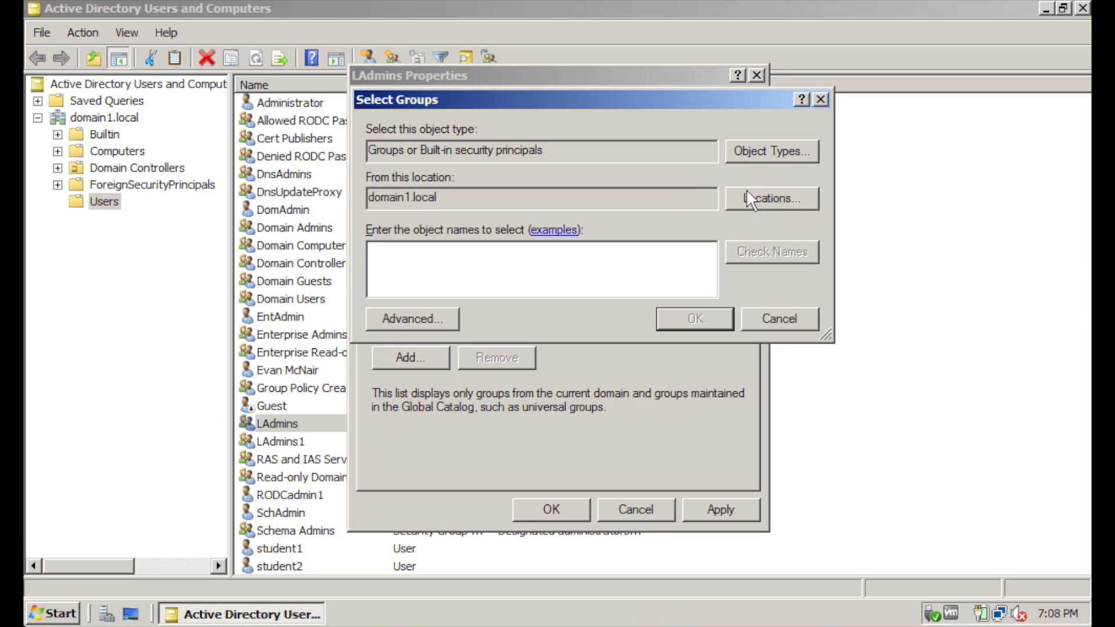
left_click(766, 197)
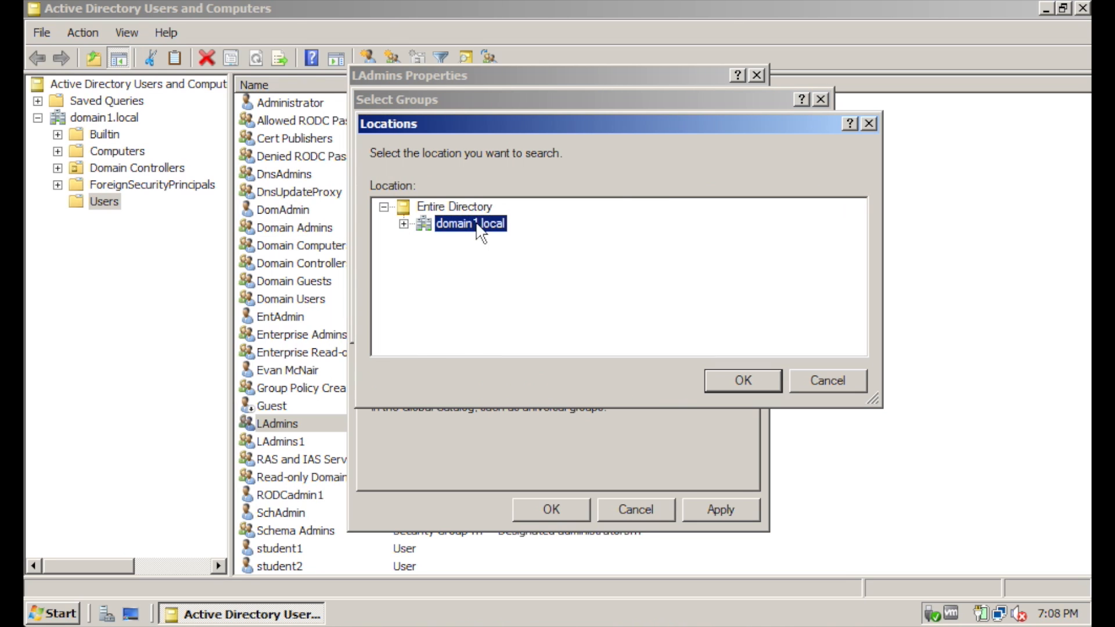
left_click(405, 223)
left_click(499, 240)
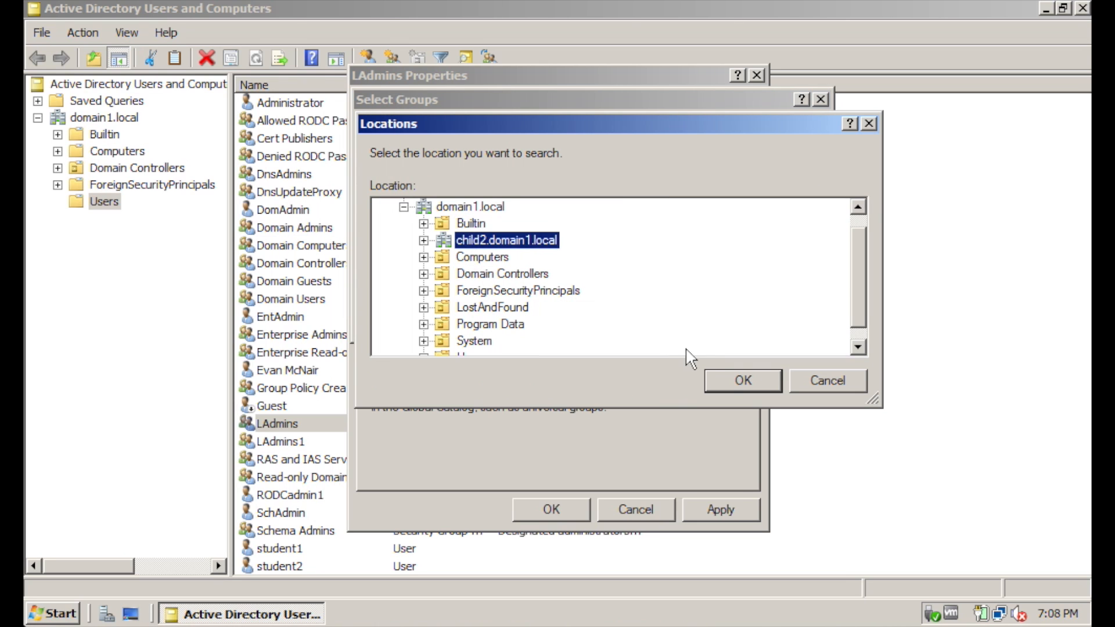
left_click(733, 379)
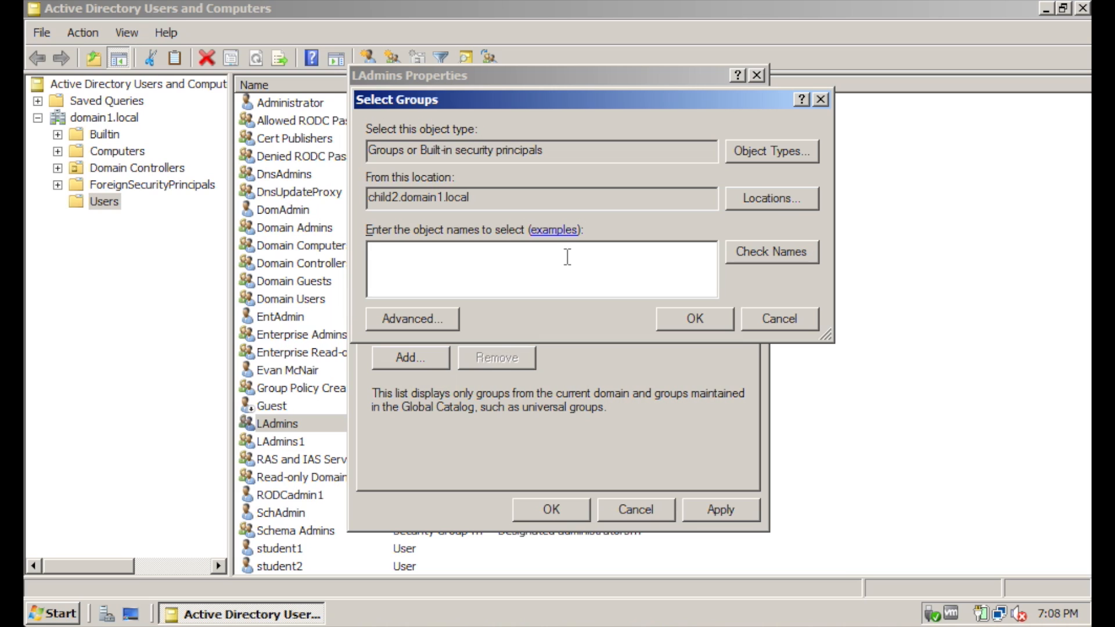
type("Admn")
key("BackSpace")
key("BackSpace")
key("BackSpace")
type("dminsitrators")
left_click(684, 328)
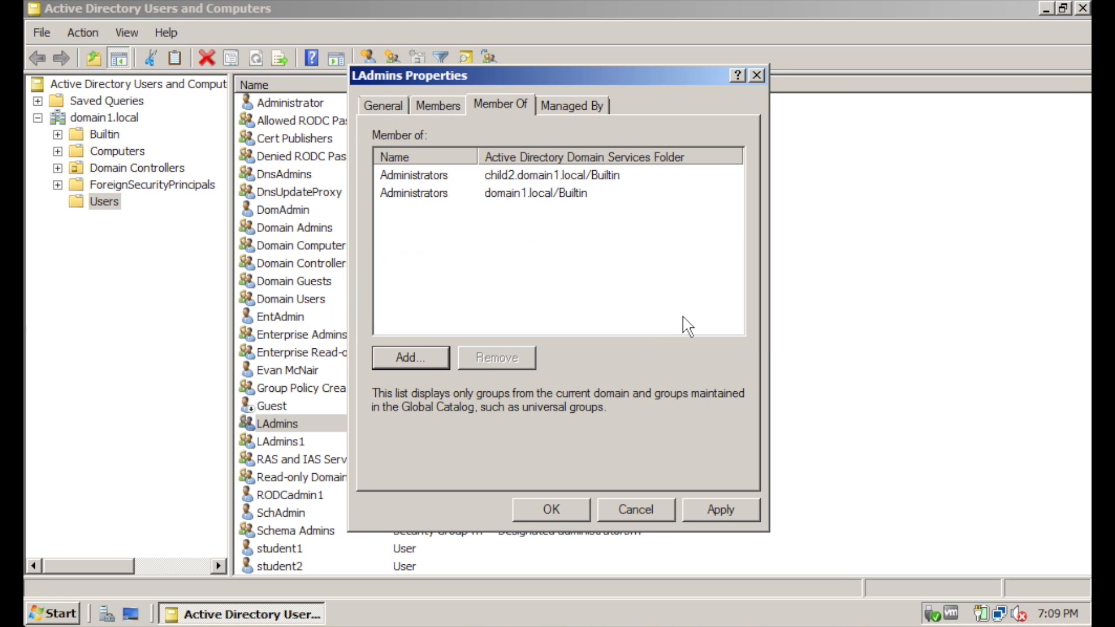
Review LAdmins' General, Member Of (both Administrators) and Members (LAdmins1, LAdmins2) tabs
left_click(397, 106)
left_click(626, 198)
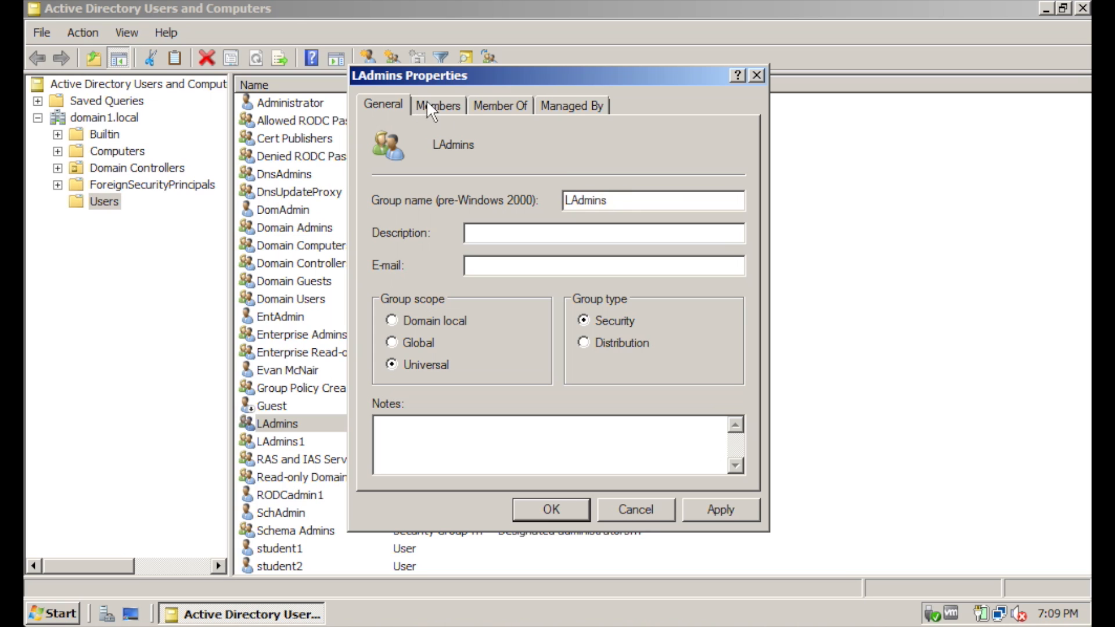
left_click(498, 105)
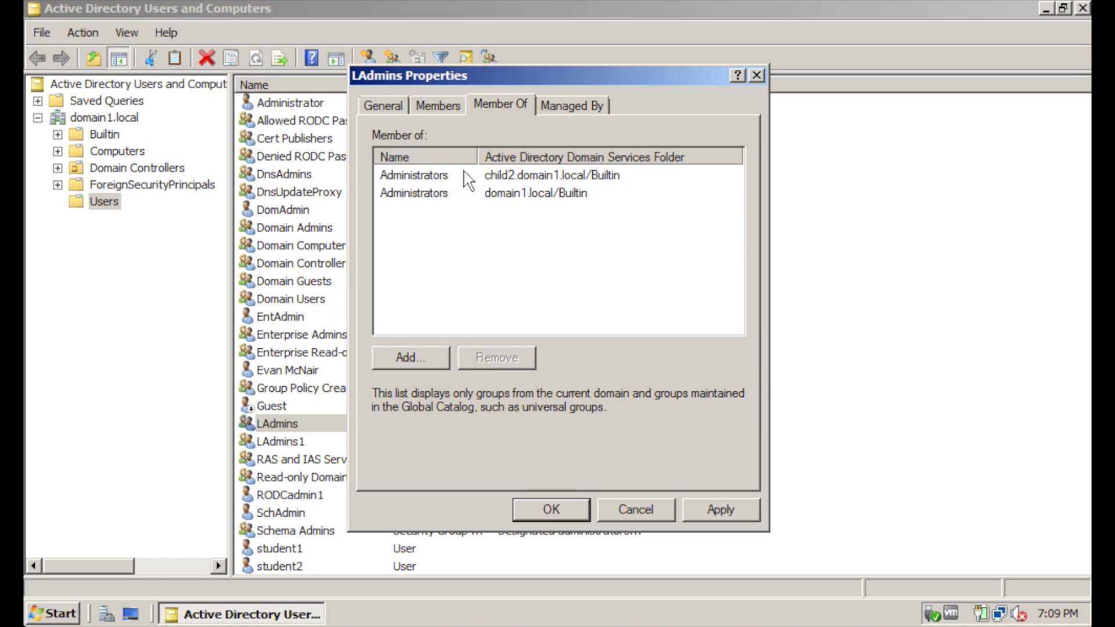
left_click(530, 192)
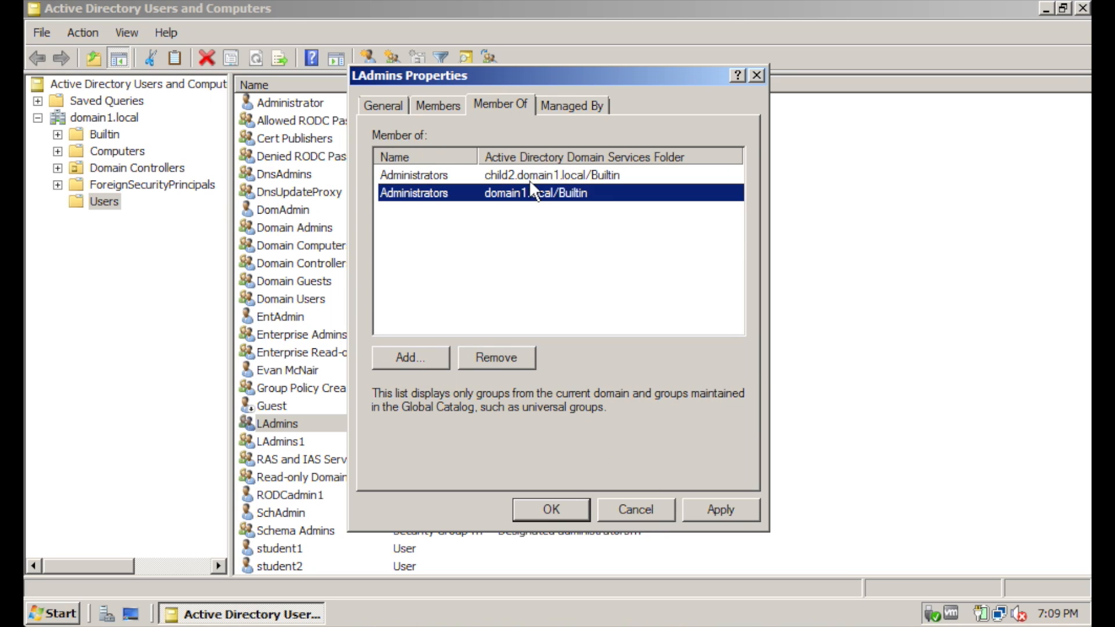
left_click(530, 180)
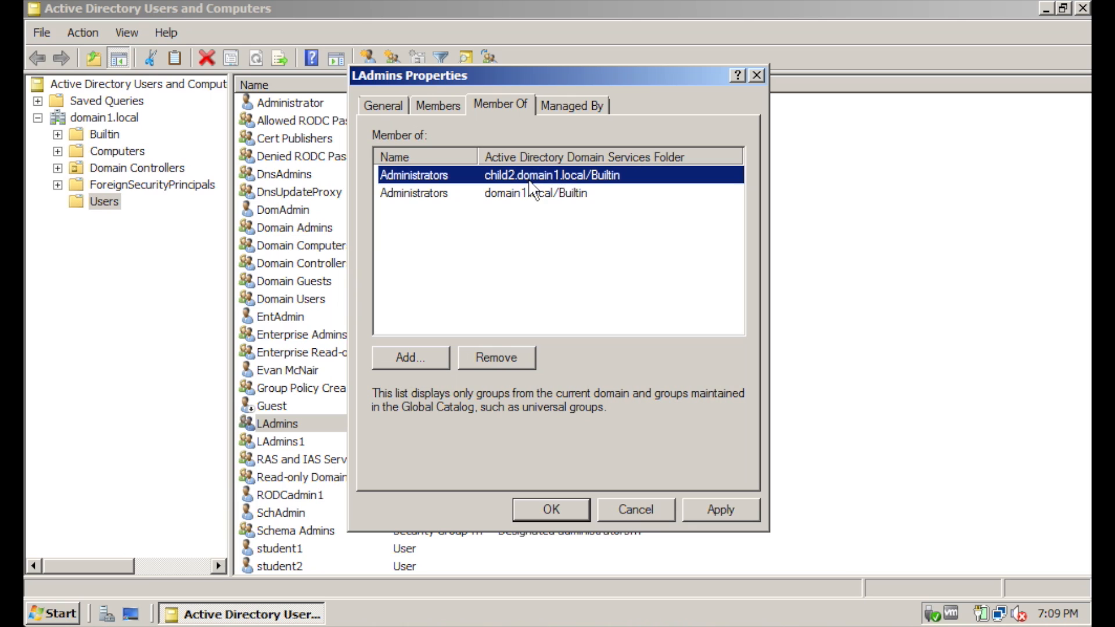
left_click(446, 103)
left_click(468, 182)
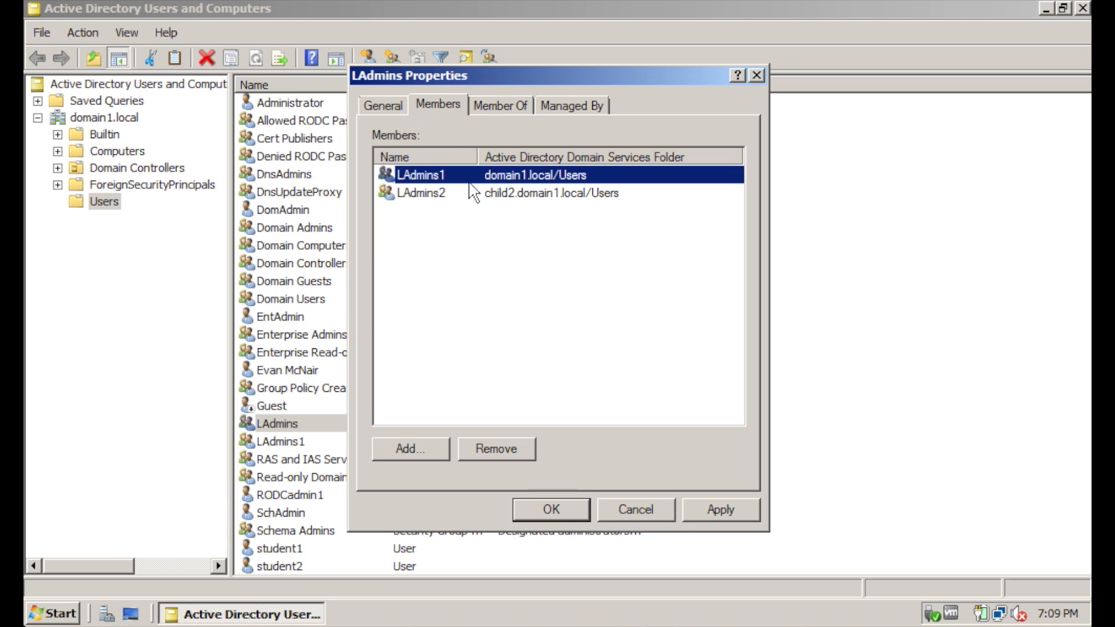
left_click(448, 194)
left_click(528, 269)
left_click(398, 105)
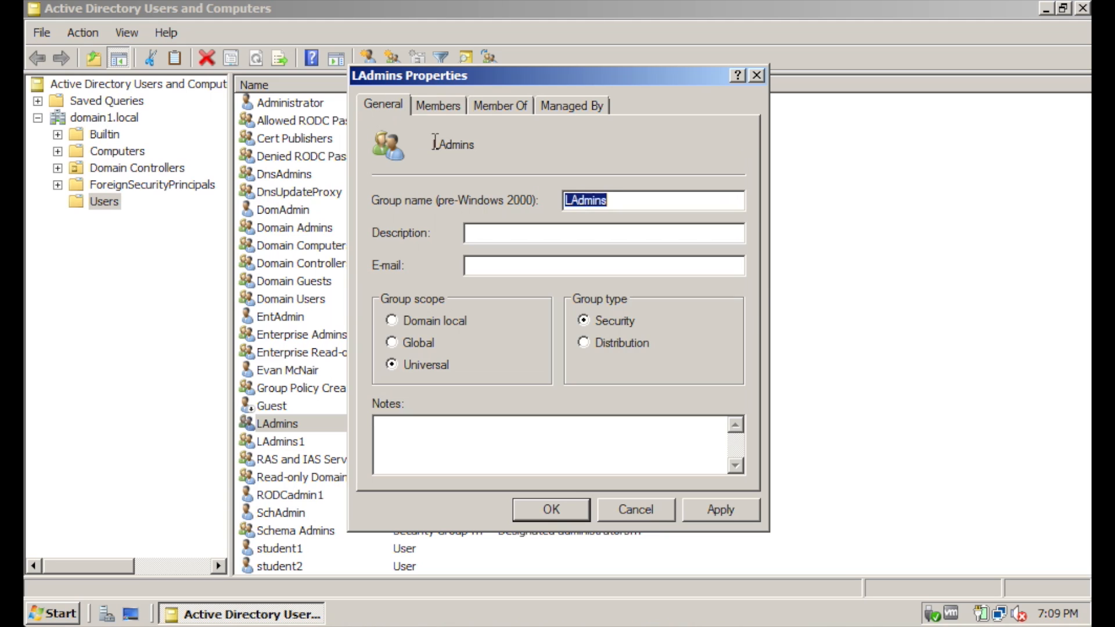
left_click(614, 199)
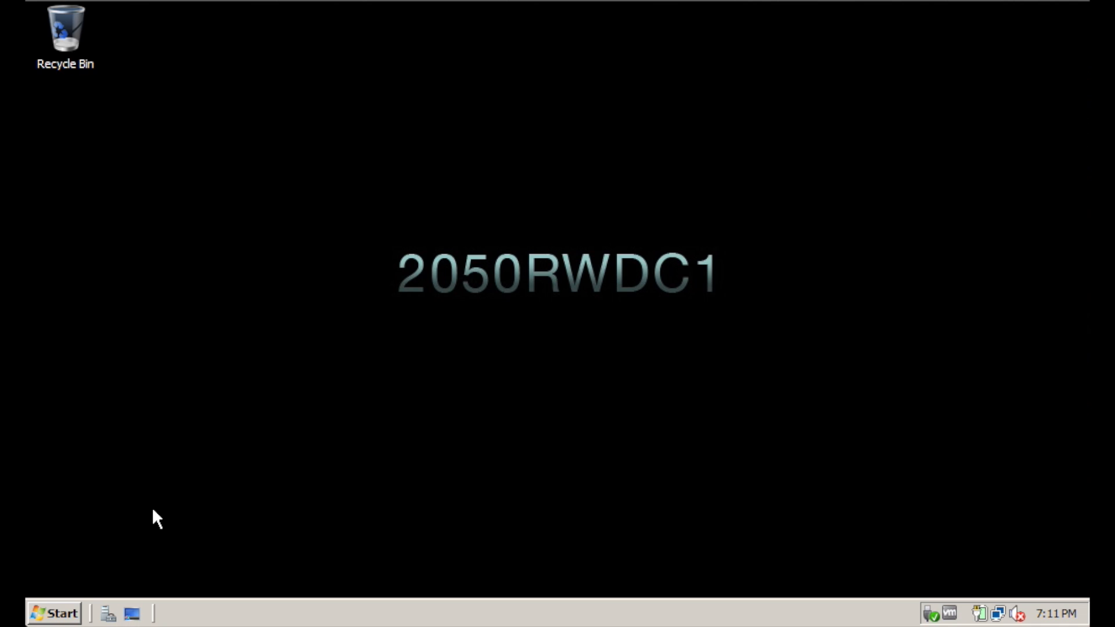
Launch Active Directory Users and Computers and begin a new user in domain1.local's Users
left_click(60, 614)
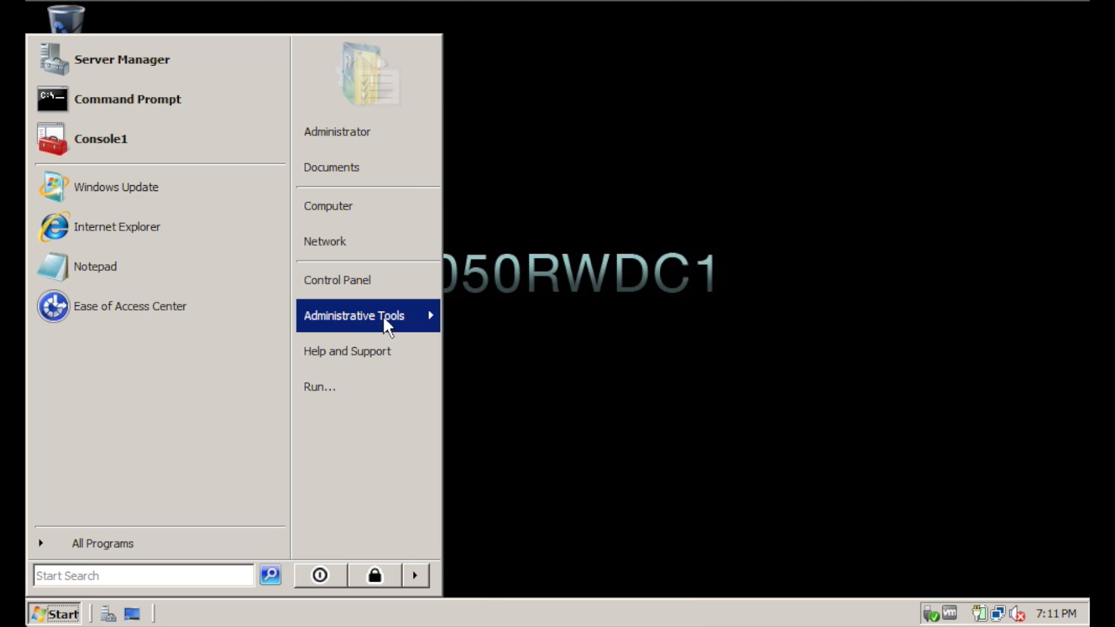
mouse_move(387, 326)
left_click(614, 175)
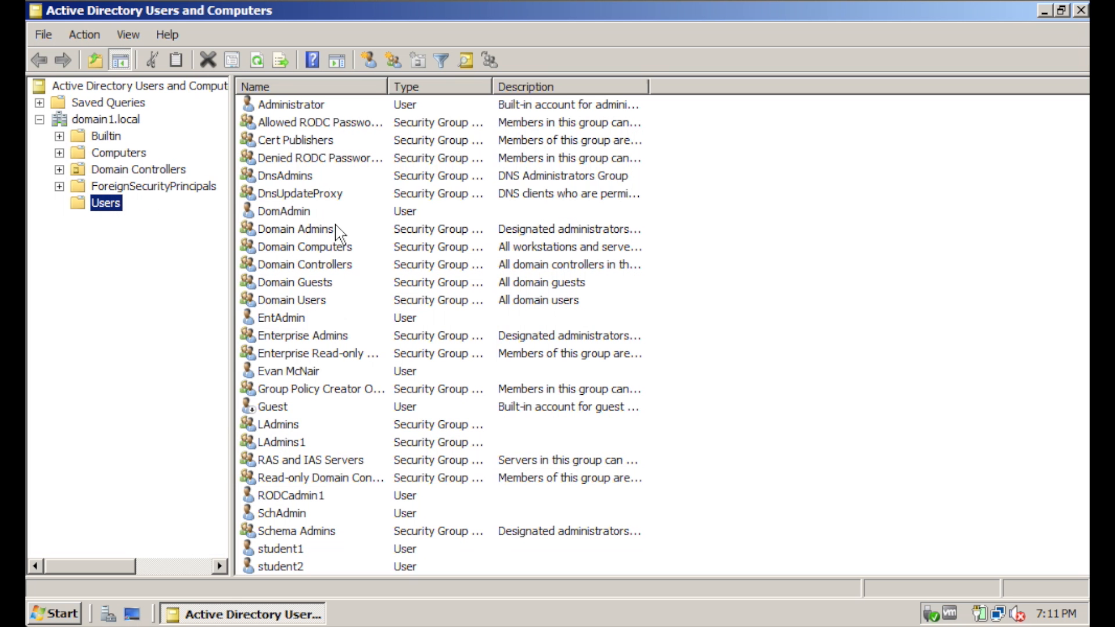
right_click(103, 203)
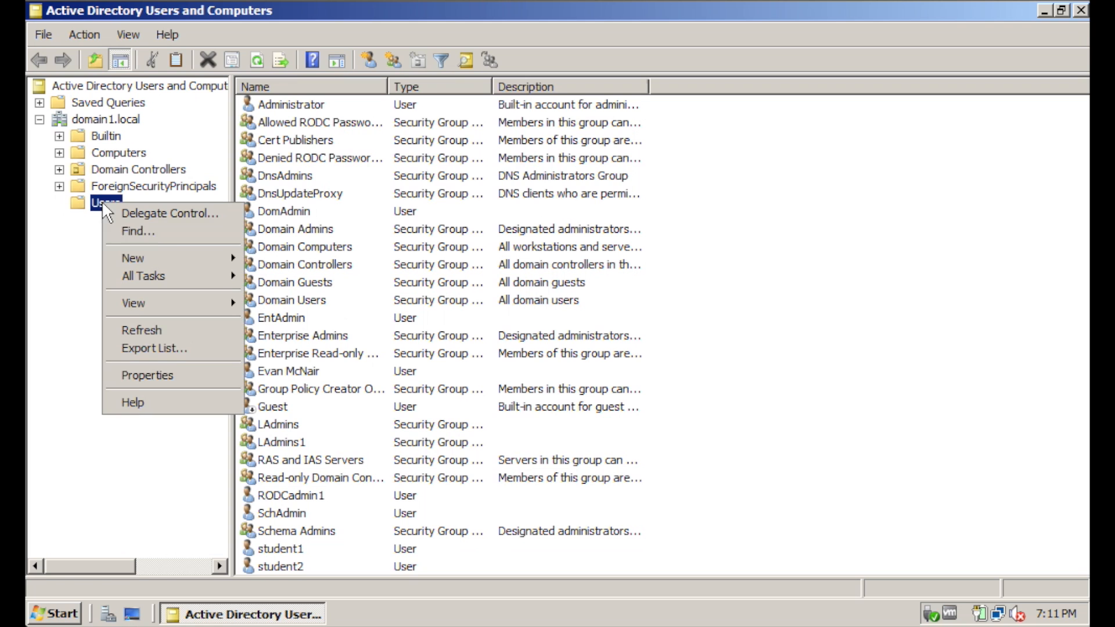
mouse_move(176, 253)
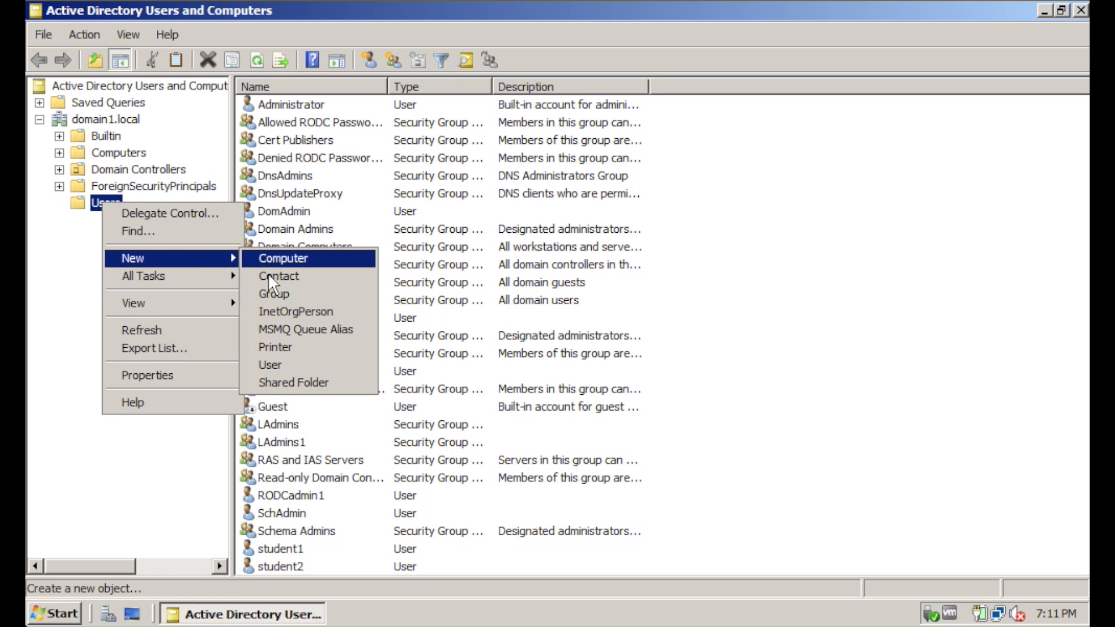
left_click(277, 365)
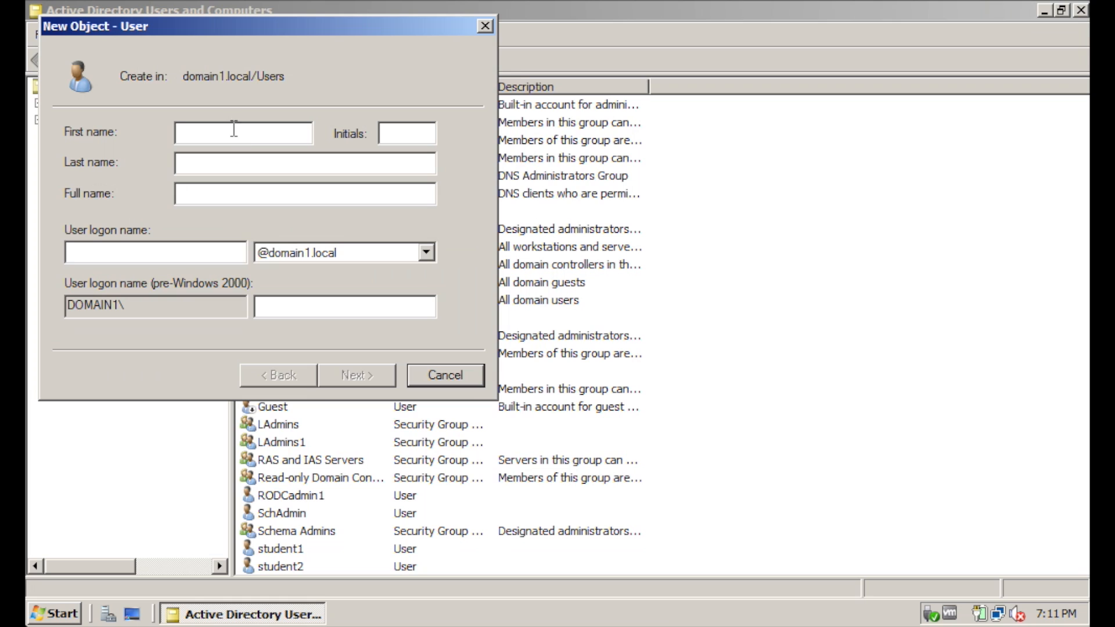
Name the user LocalAdmin1, fill its logon names, and finish creating the account
left_click(243, 202)
type("LocalAdmin1")
key("Tab")
type("LocalAdmin1")
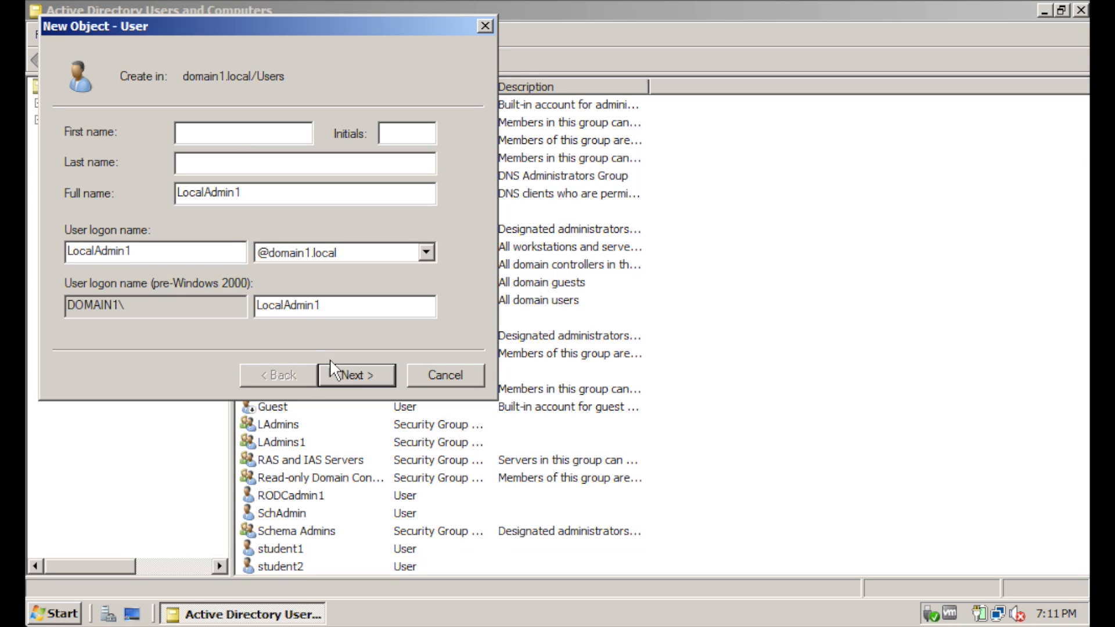
left_click(360, 372)
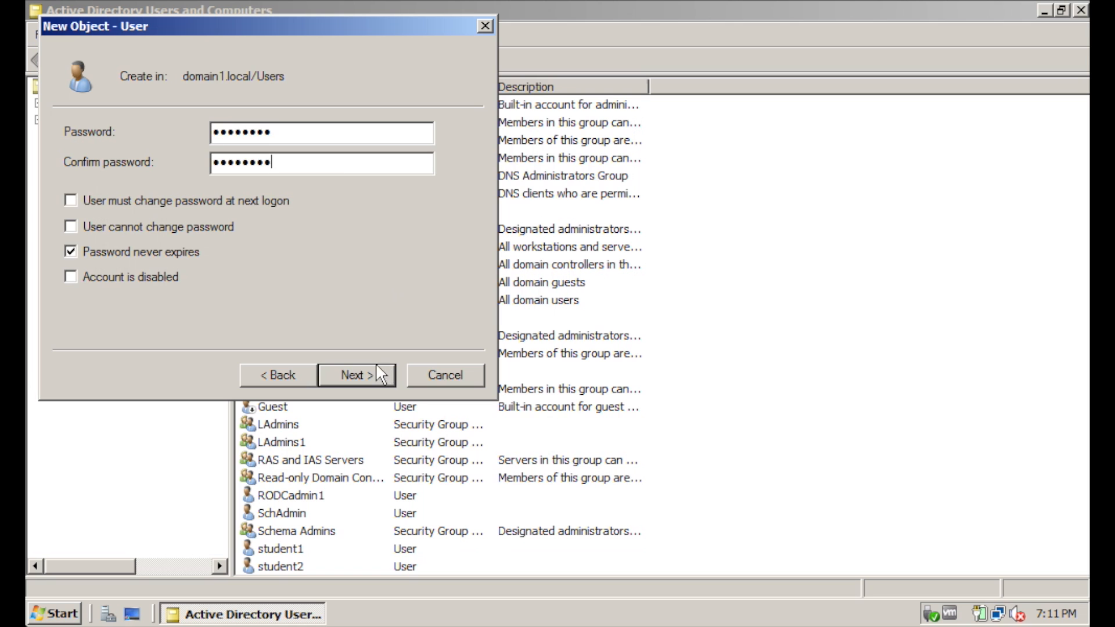
left_click(363, 375)
left_click(372, 375)
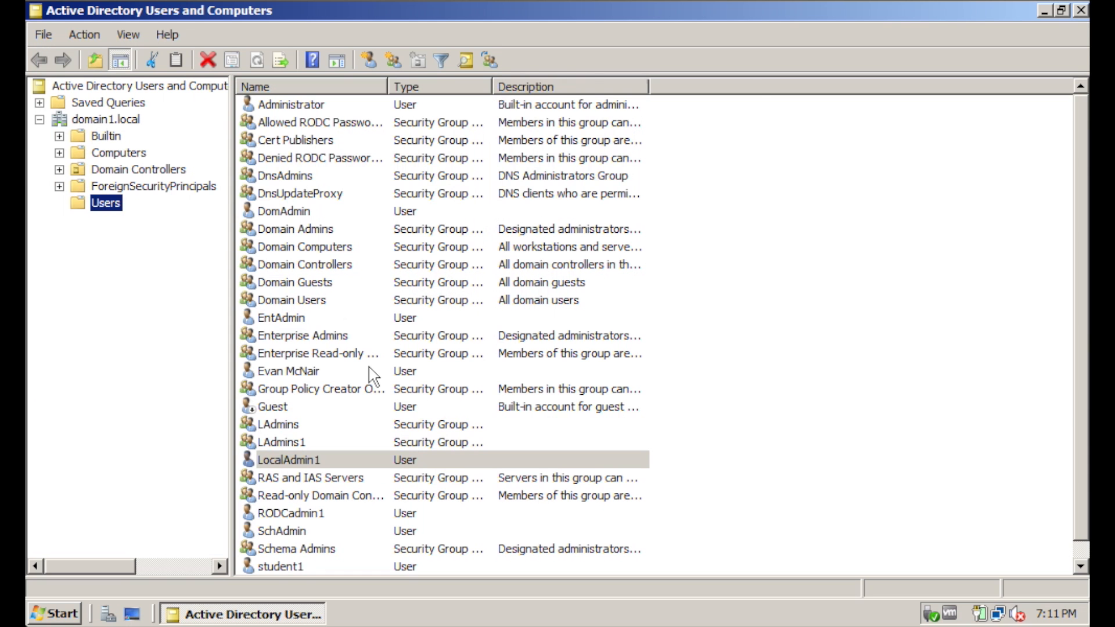
left_click(348, 460)
Add LocalAdmin1 to the LAdmins1 group on its Member Of tab and apply
right_click(358, 458)
left_click(353, 418)
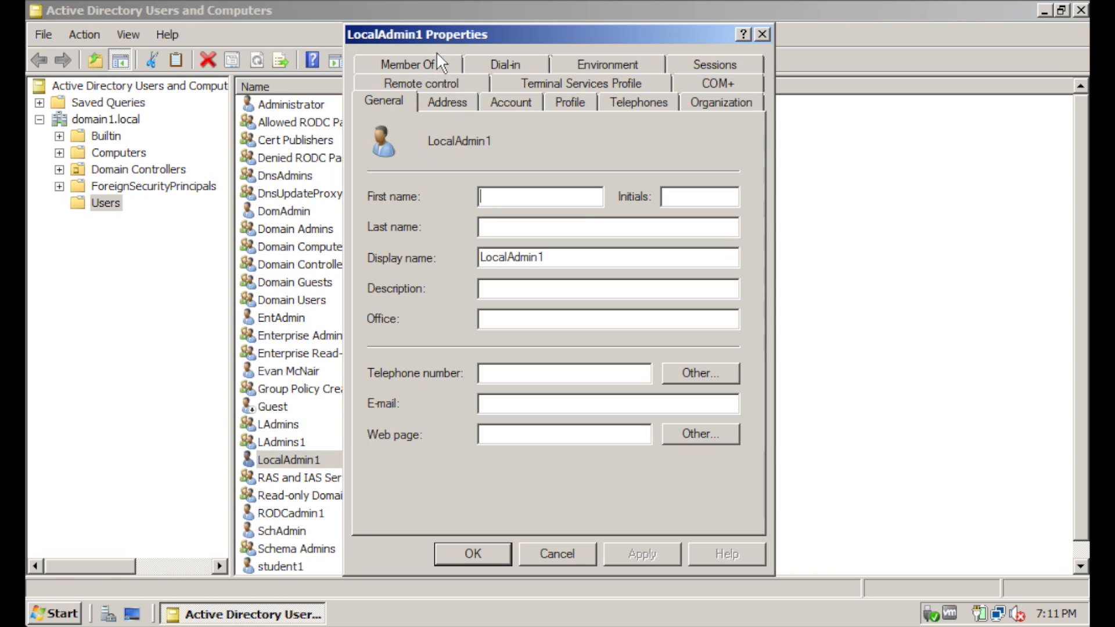
left_click(427, 62)
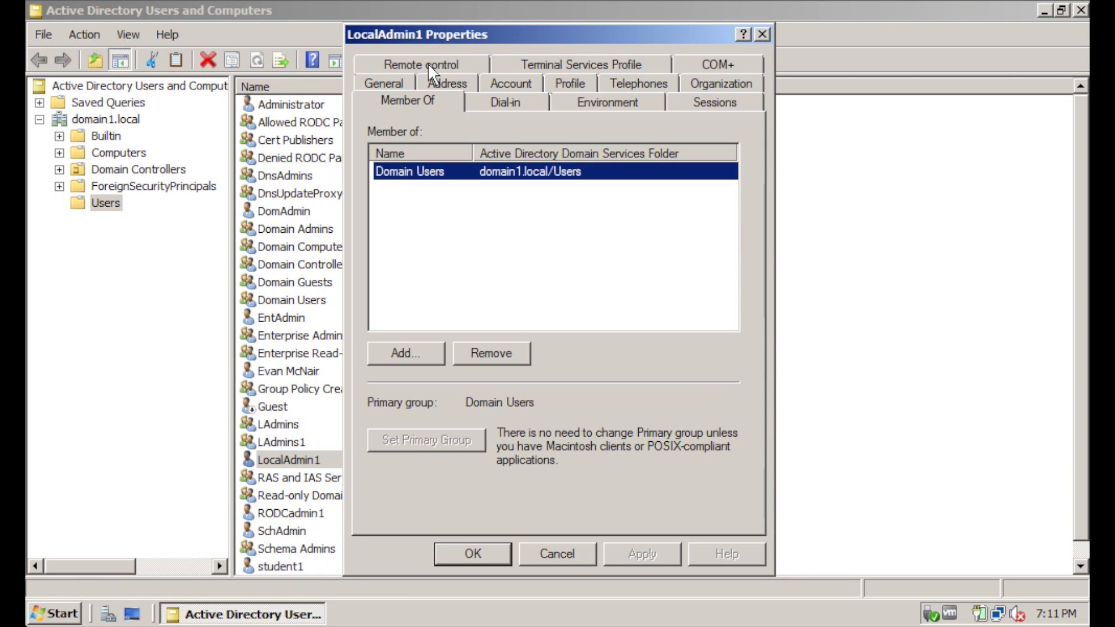
left_click(455, 223)
left_click(416, 350)
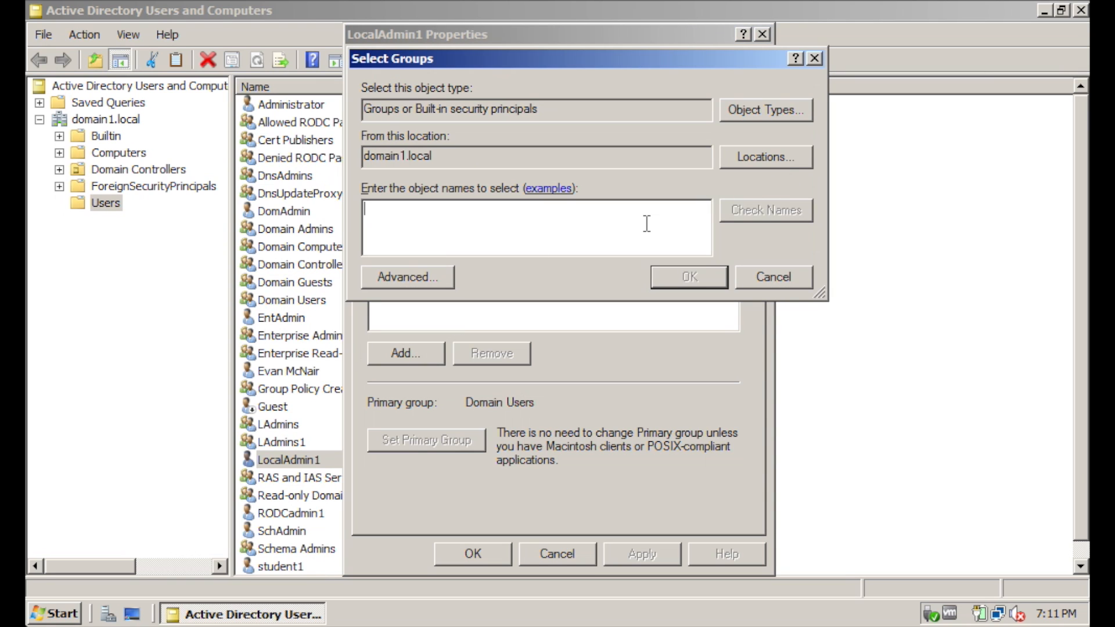
type("LAdmins1")
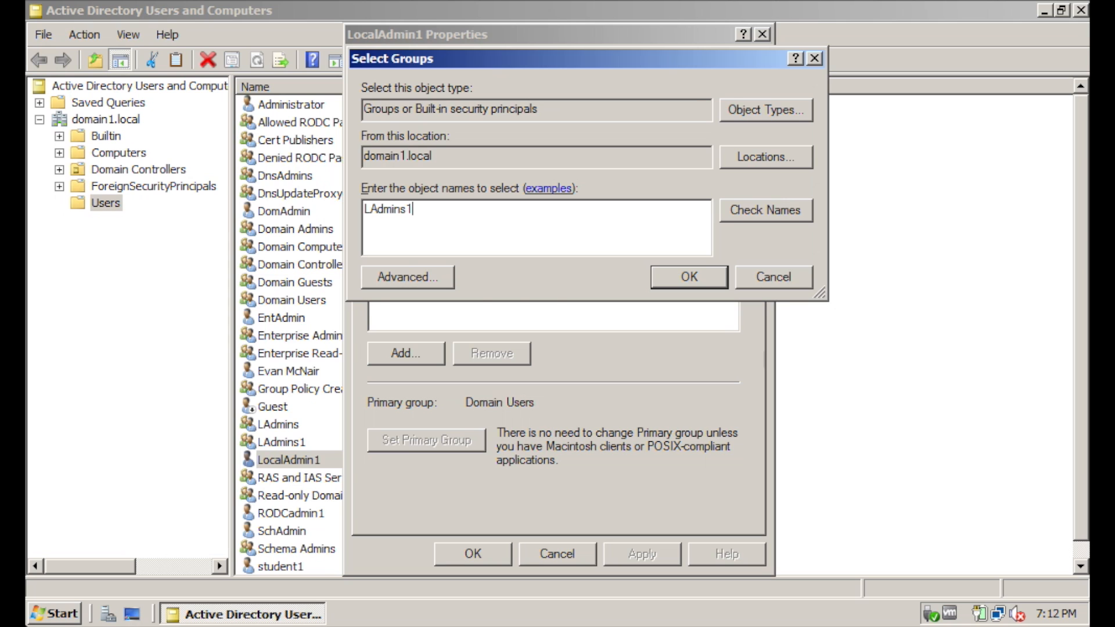
key("Return")
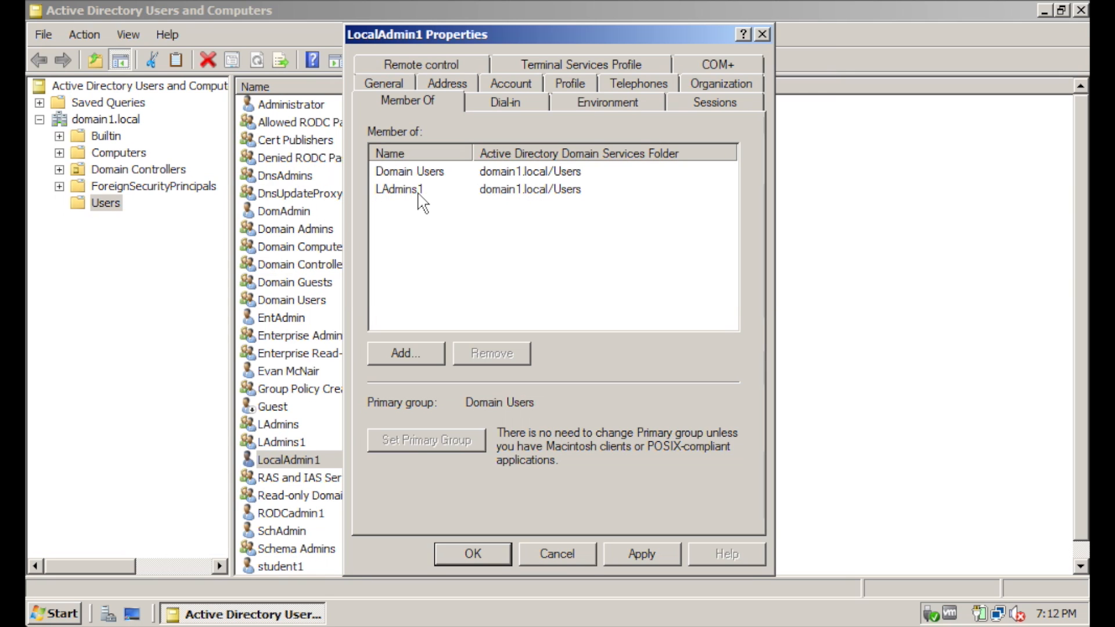
left_click(418, 195)
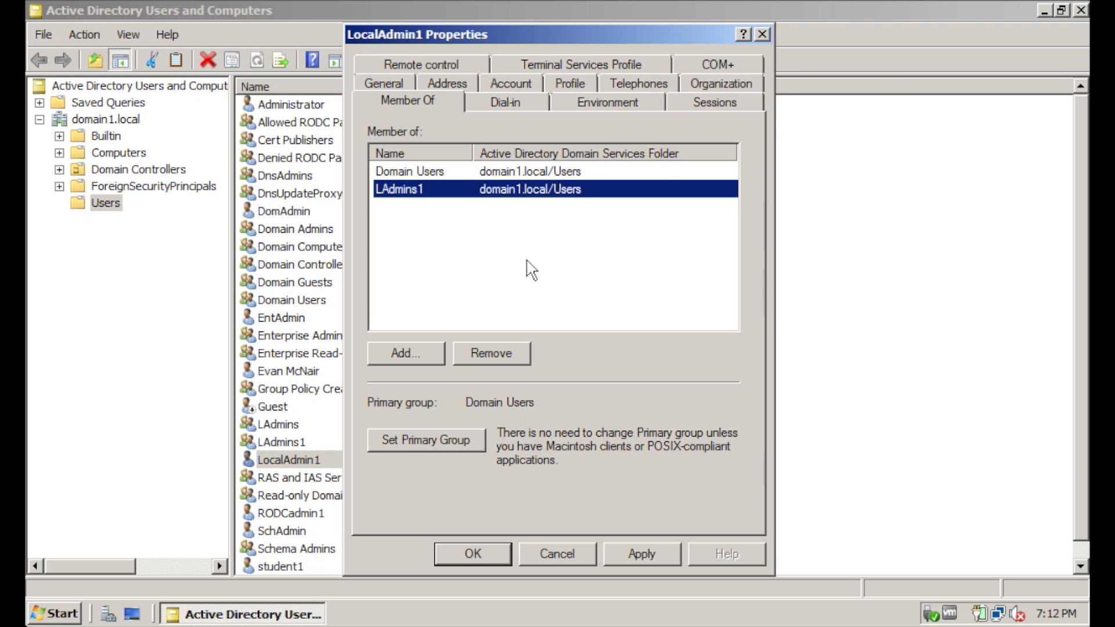
left_click(641, 553)
left_click(473, 554)
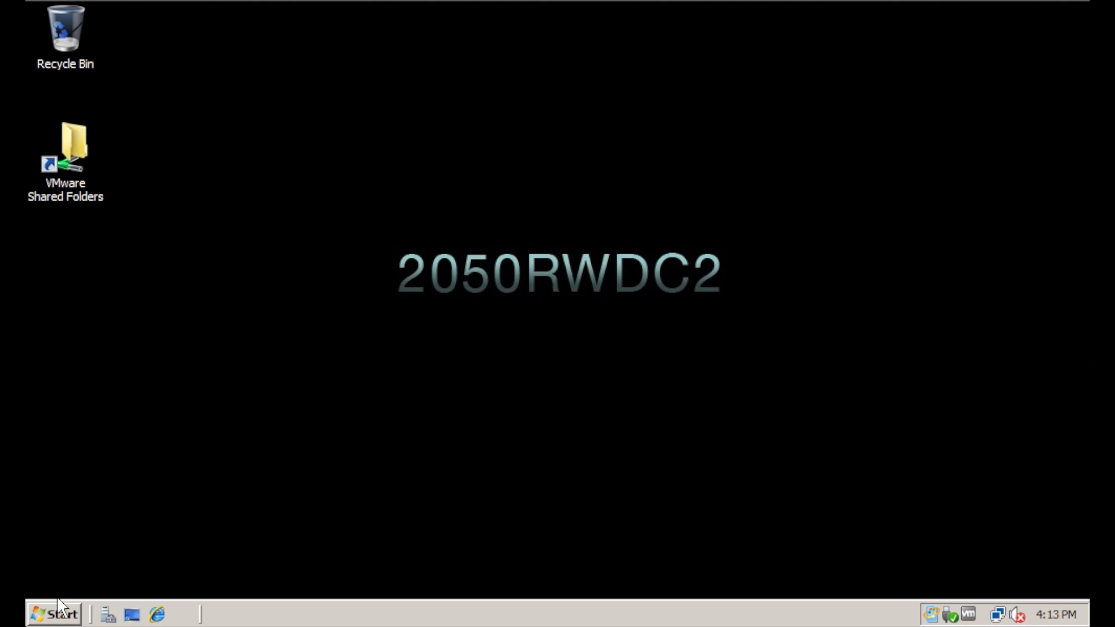
Create user LocalAdmin2 in child2.domain1.local's Users container
left_click(53, 614)
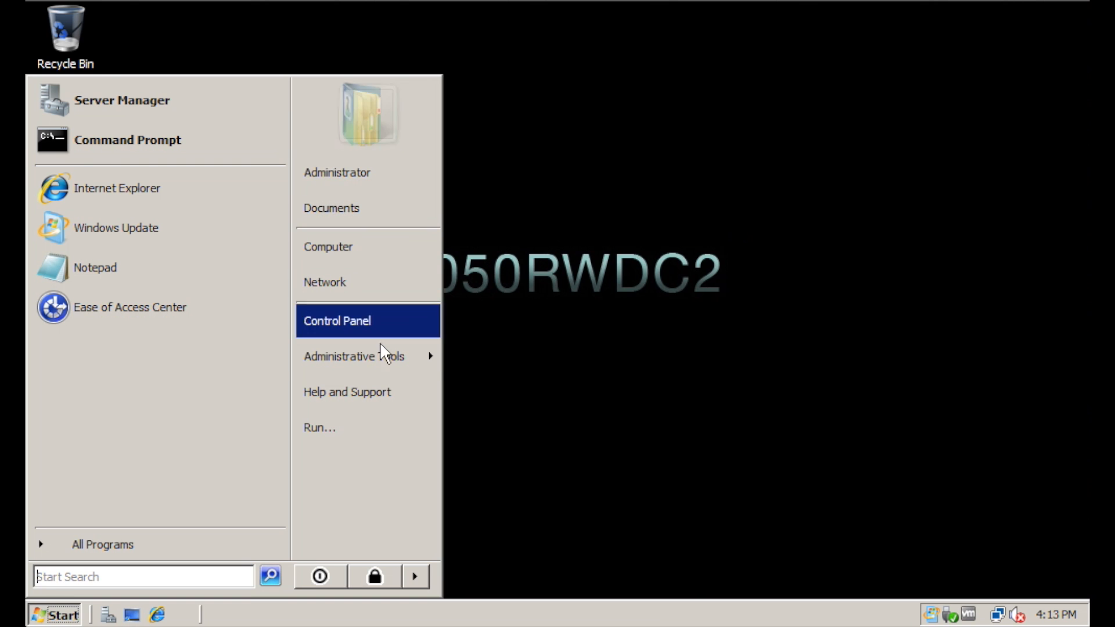
mouse_move(381, 354)
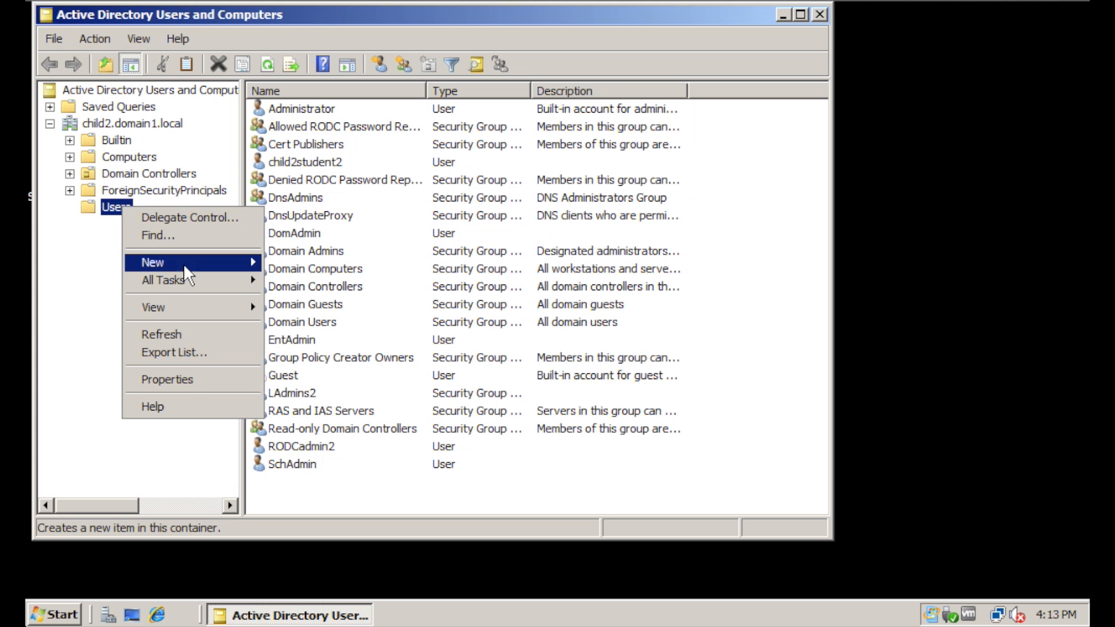
mouse_move(244, 259)
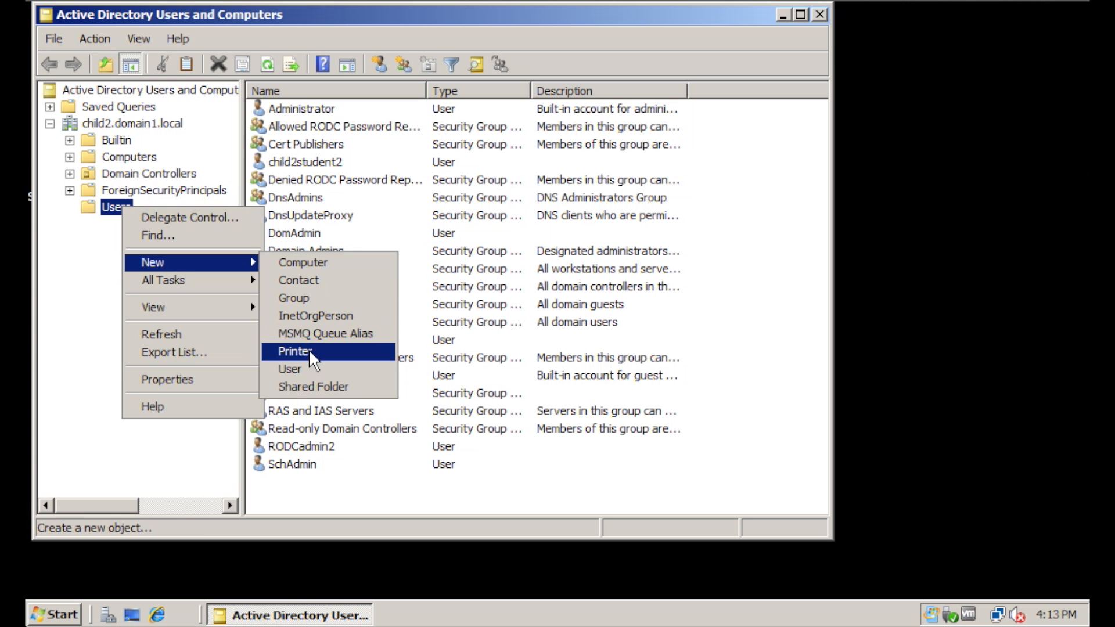
left_click(310, 371)
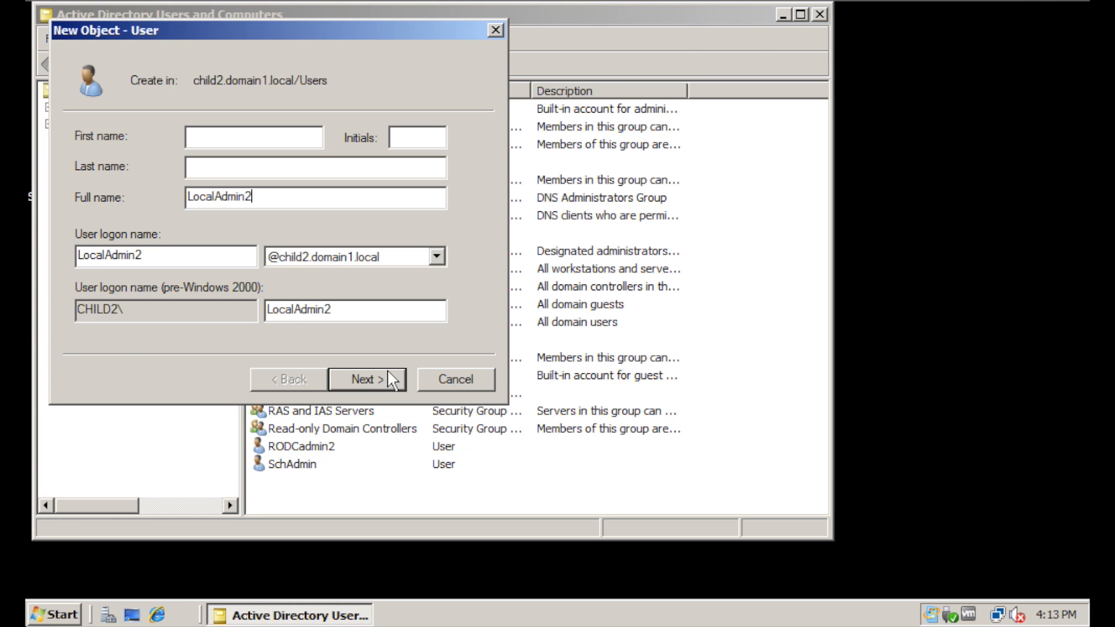
left_click(374, 377)
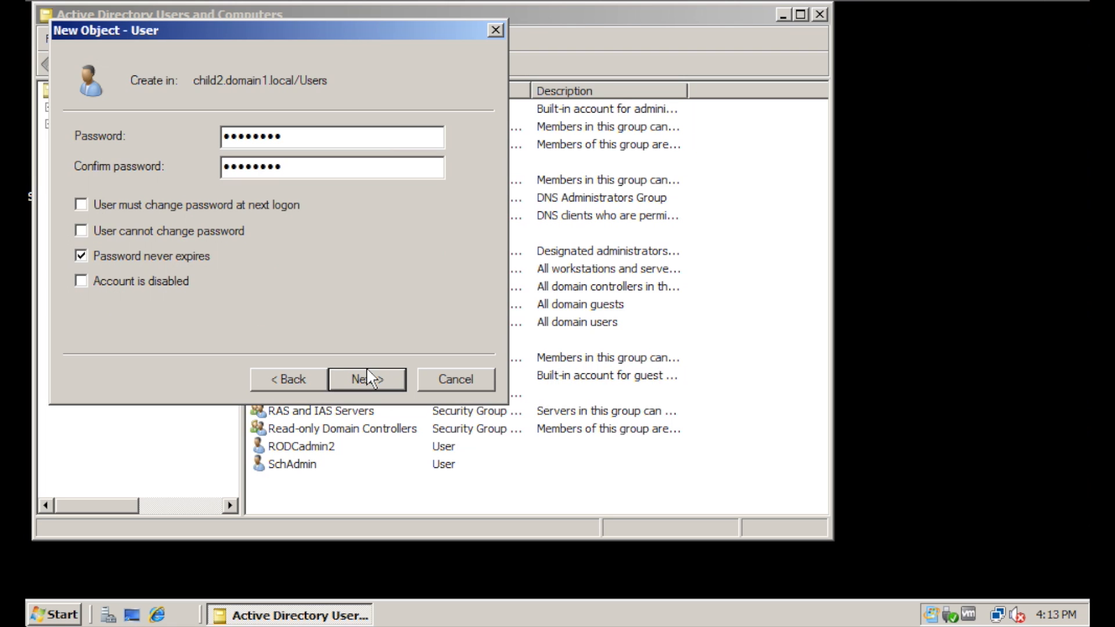
left_click(368, 369)
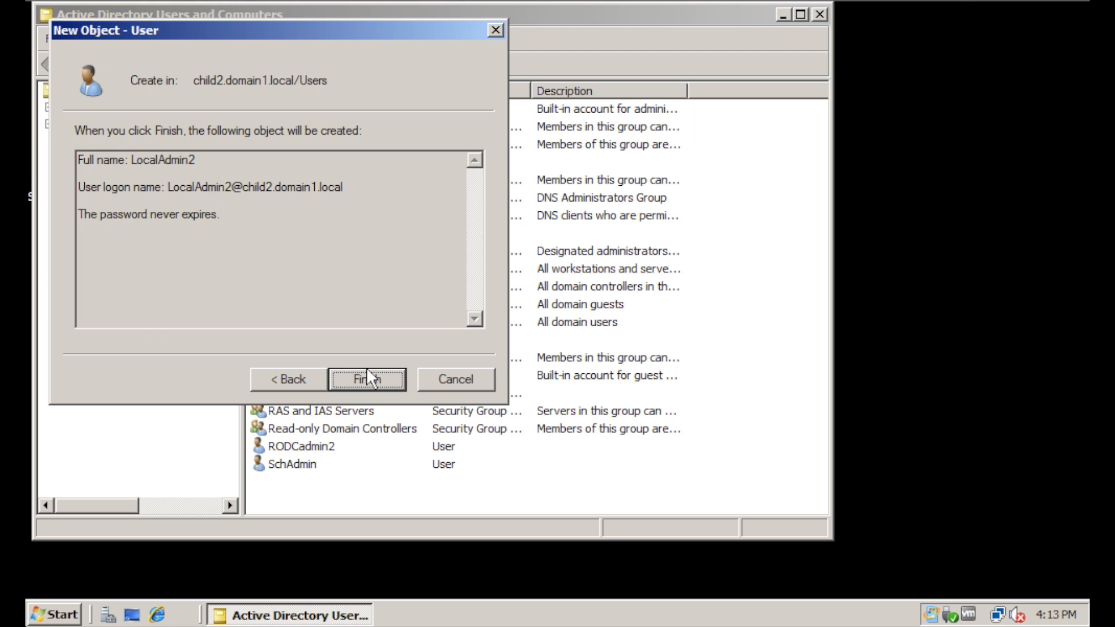
left_click(368, 374)
left_click(305, 411)
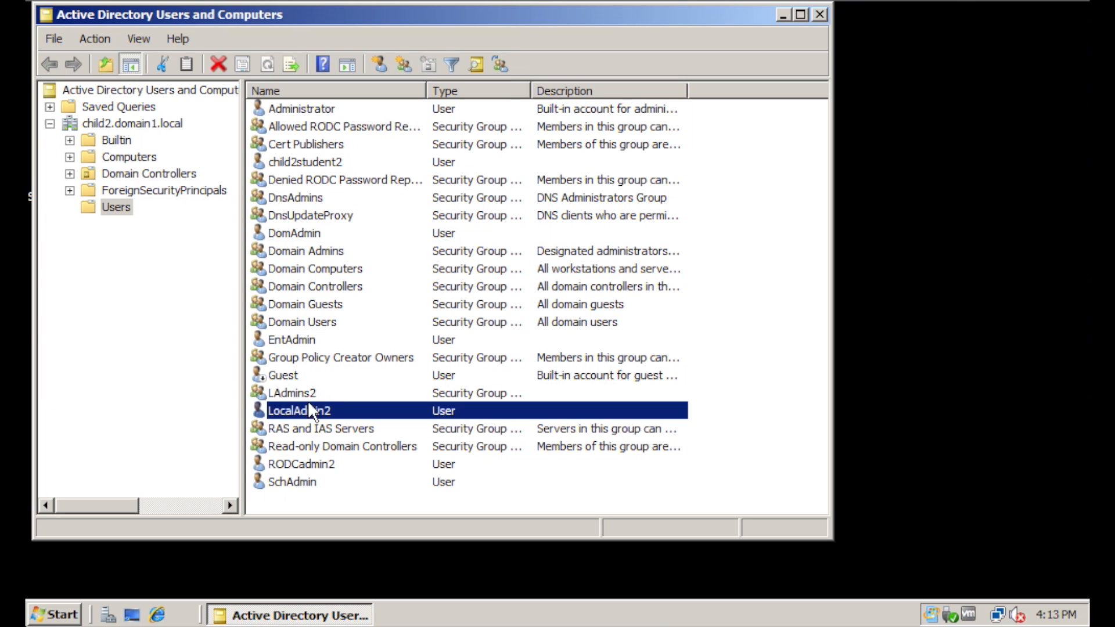
Add LocalAdmin2 to the LAdmins2 group on its Member Of tab and apply
right_click(301, 413)
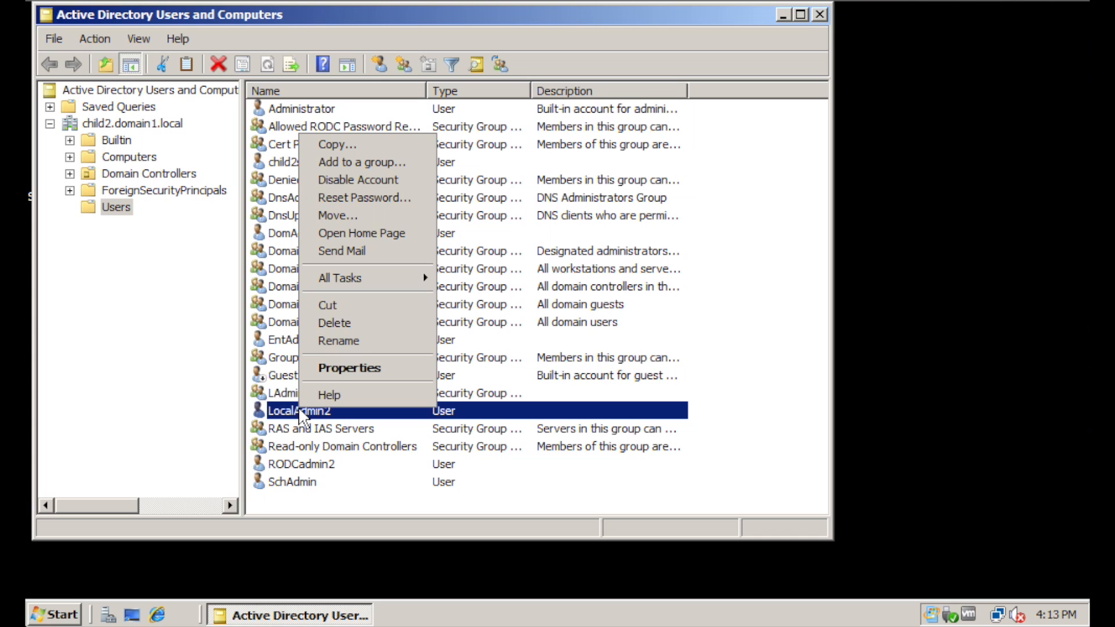
left_click(376, 371)
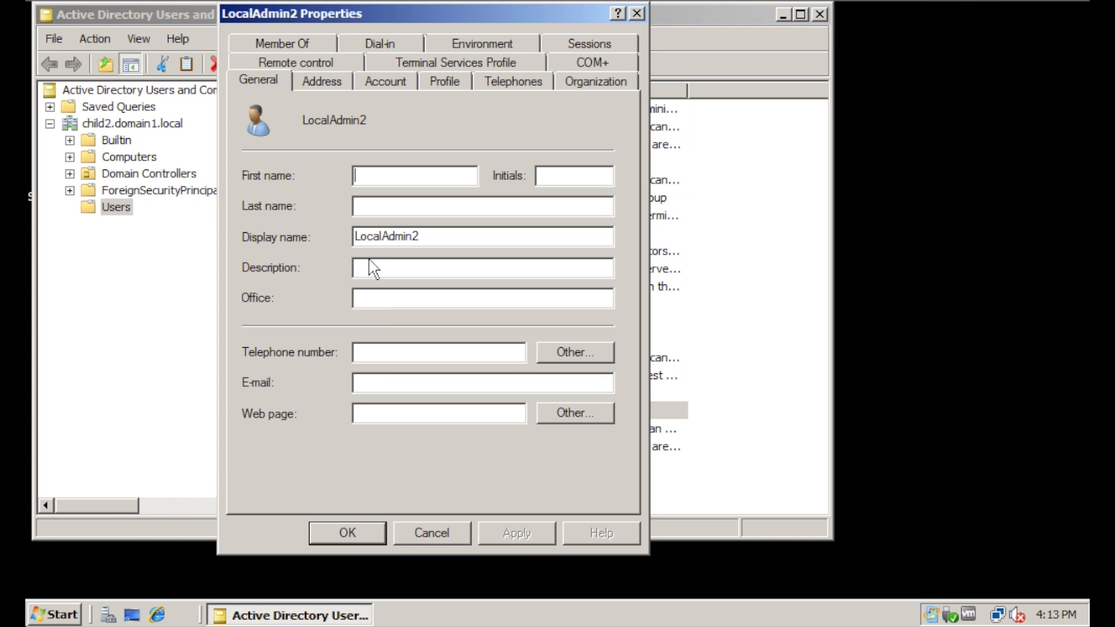
left_click(304, 43)
left_click(328, 274)
left_click(285, 330)
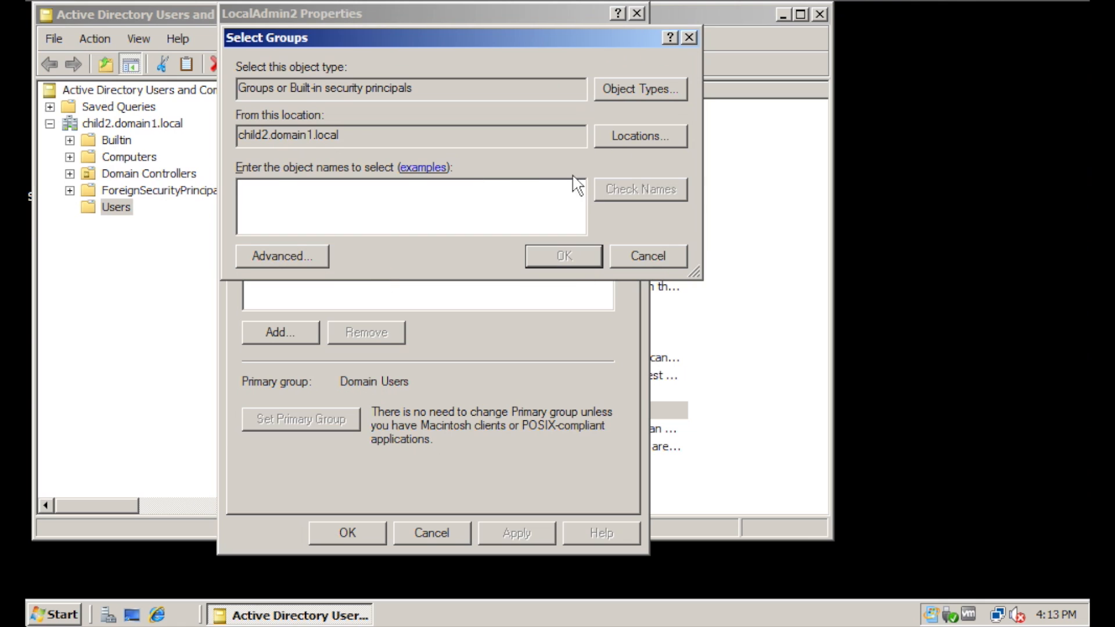
type("LAdmins")
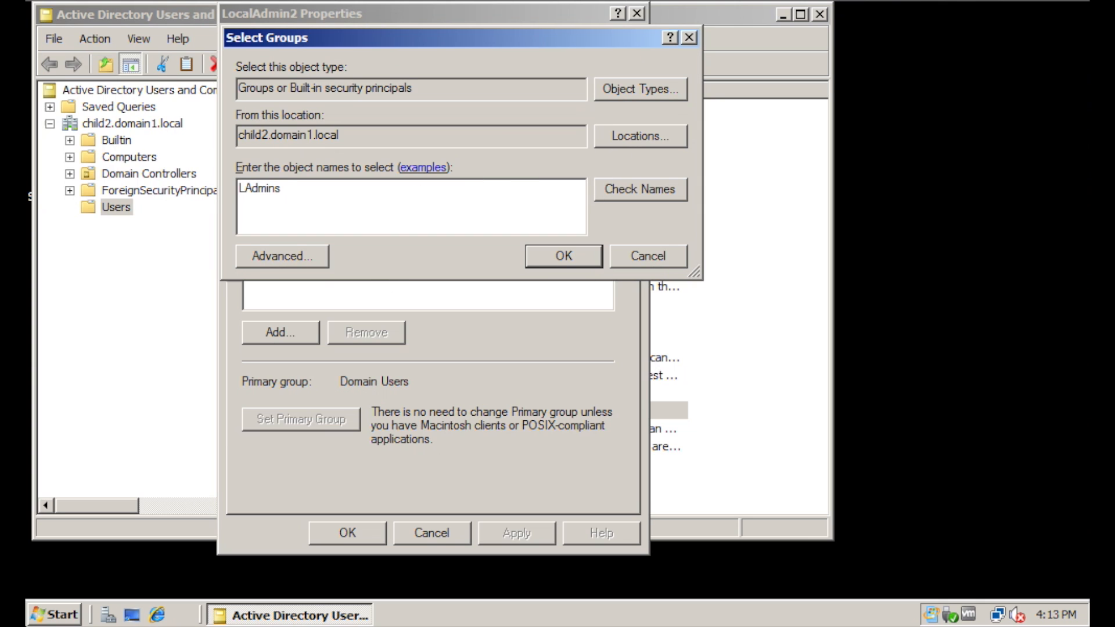
key("Return")
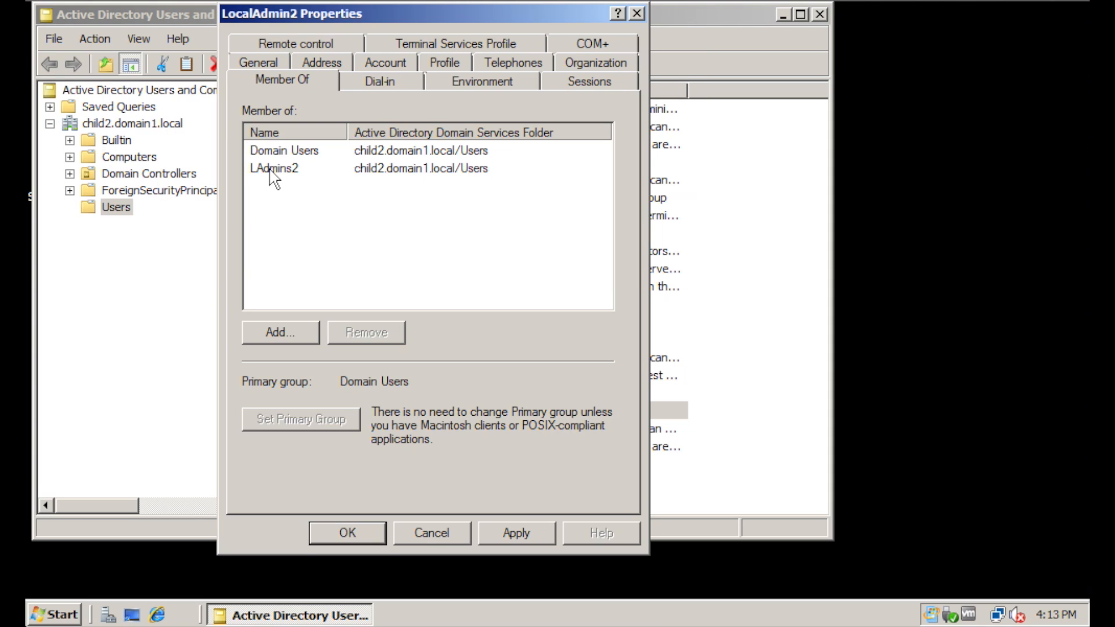
left_click(273, 174)
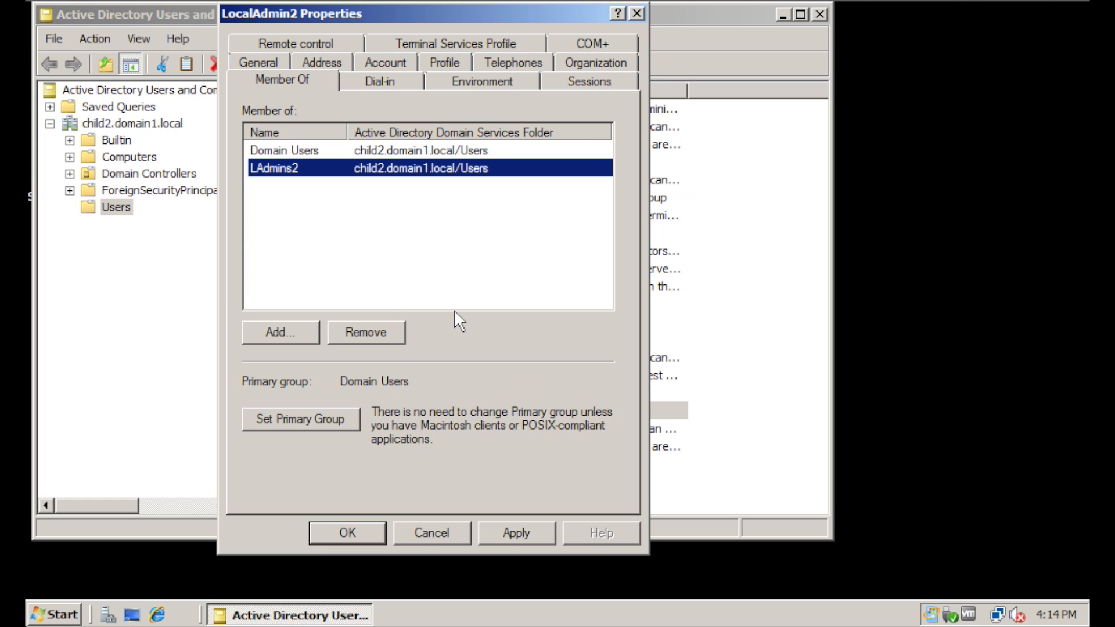
left_click(510, 534)
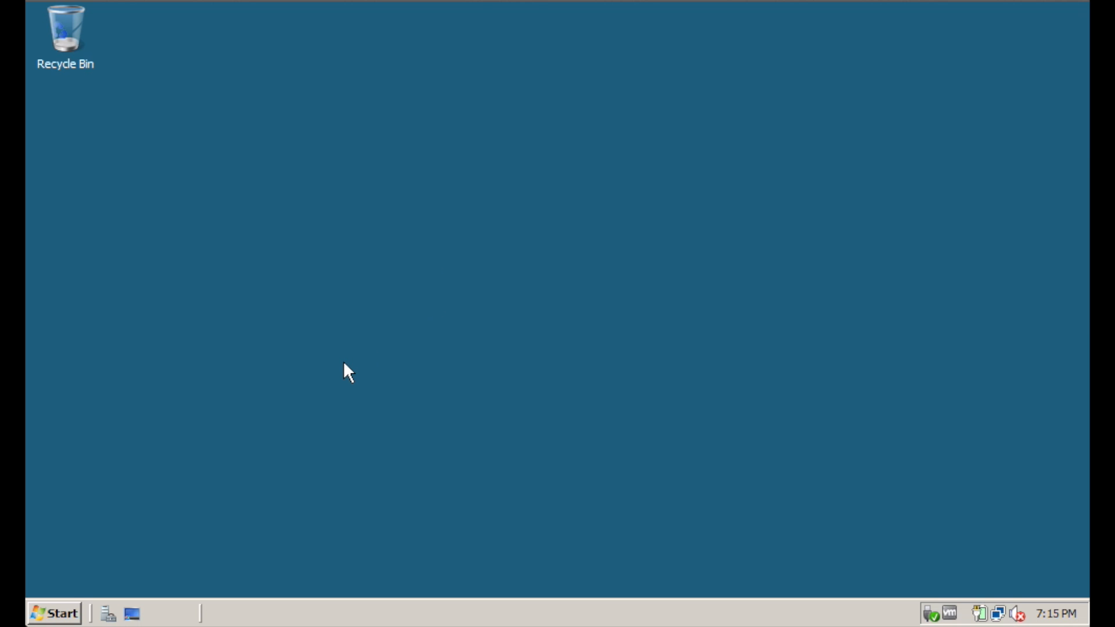
left_click(67, 616)
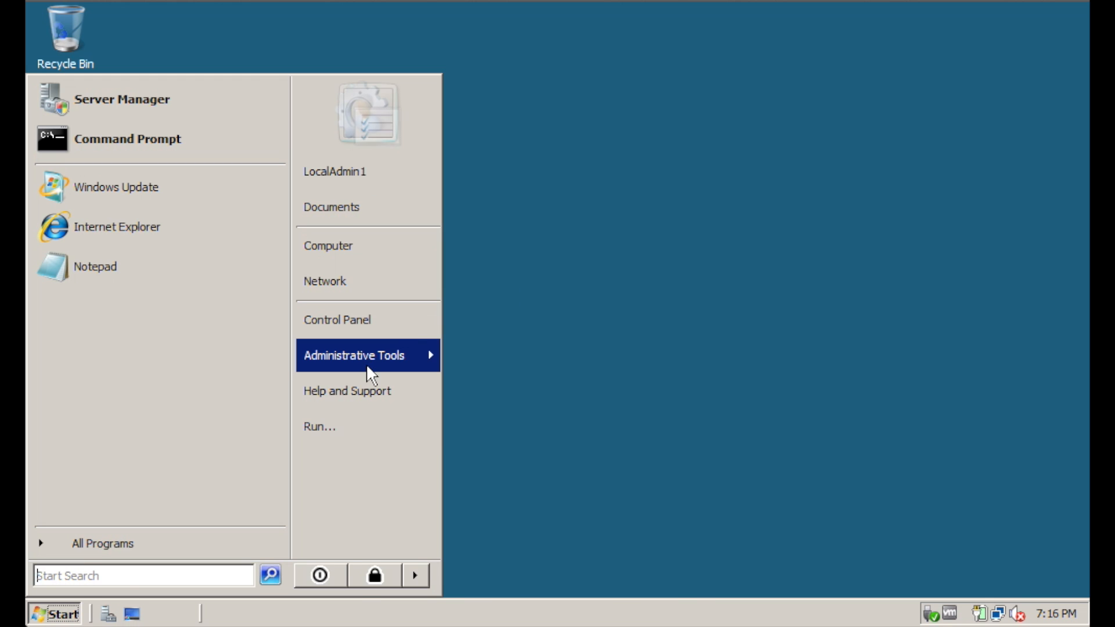
mouse_move(375, 362)
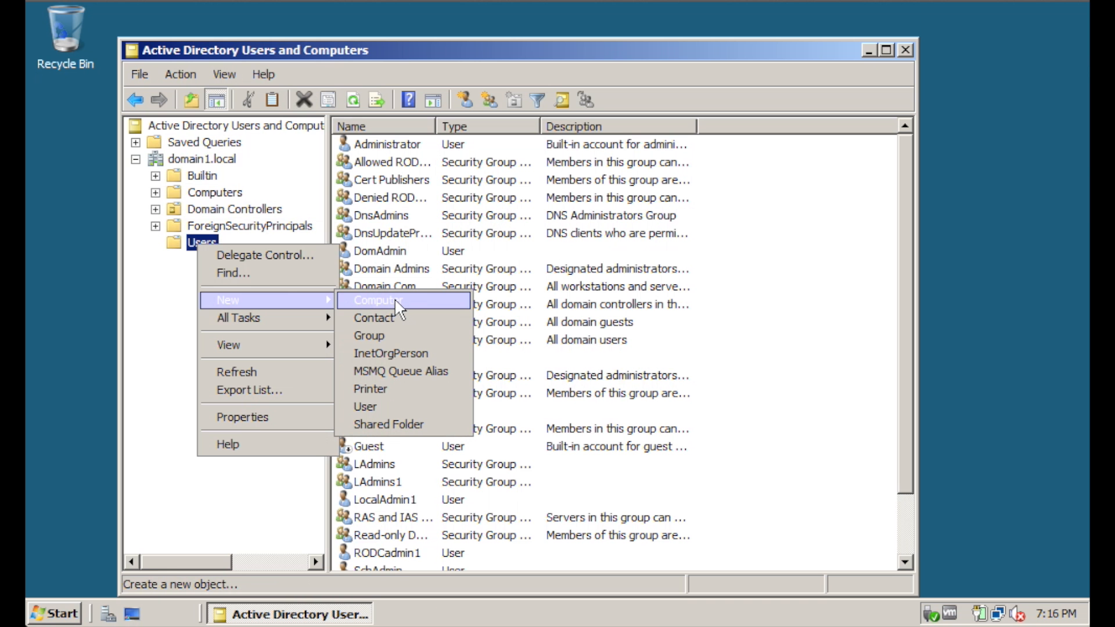
left_click(156, 364)
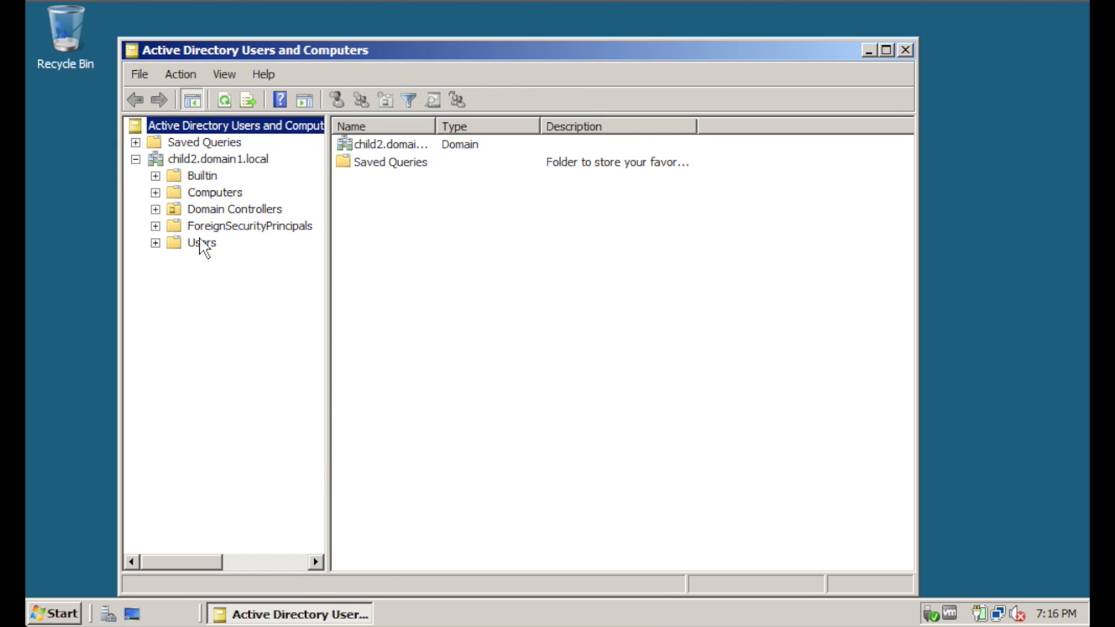
left_click(204, 244)
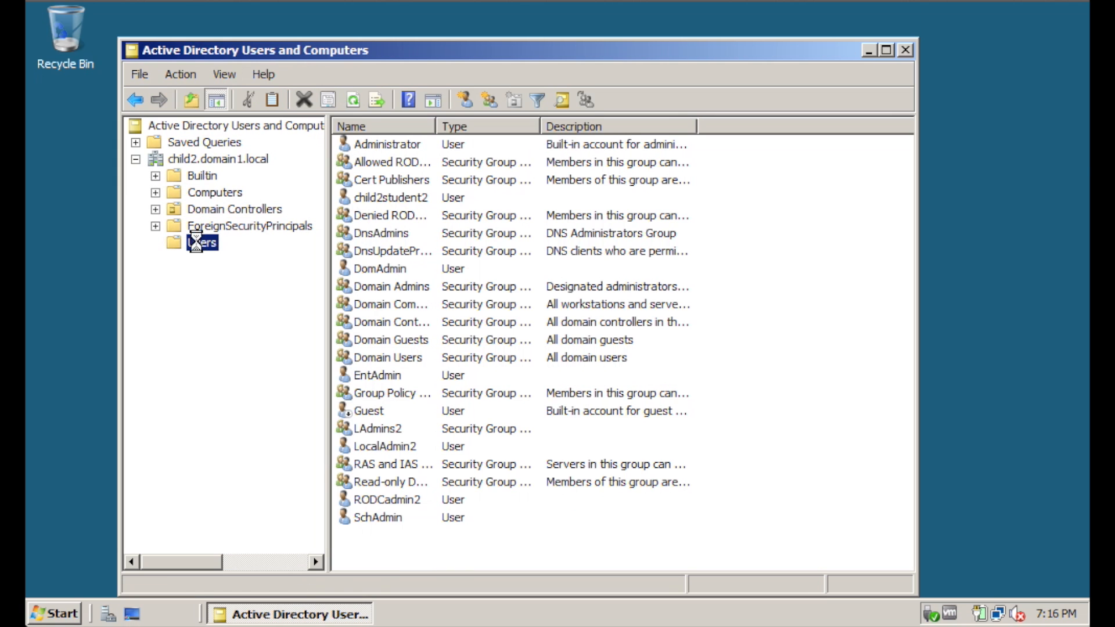
right_click(199, 243)
mouse_move(233, 298)
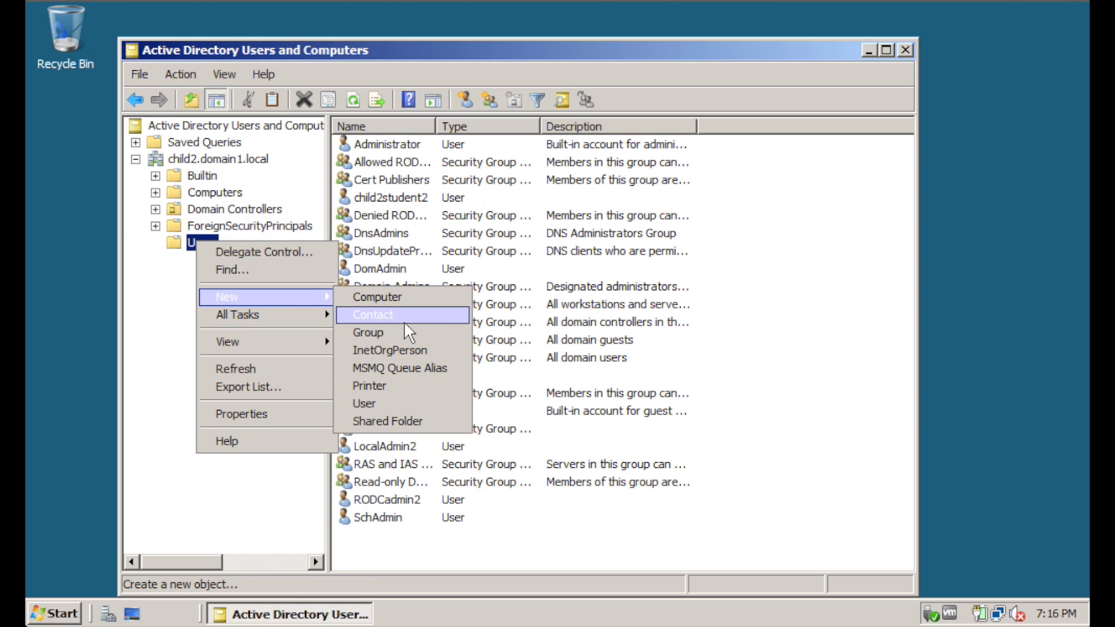
left_click(187, 322)
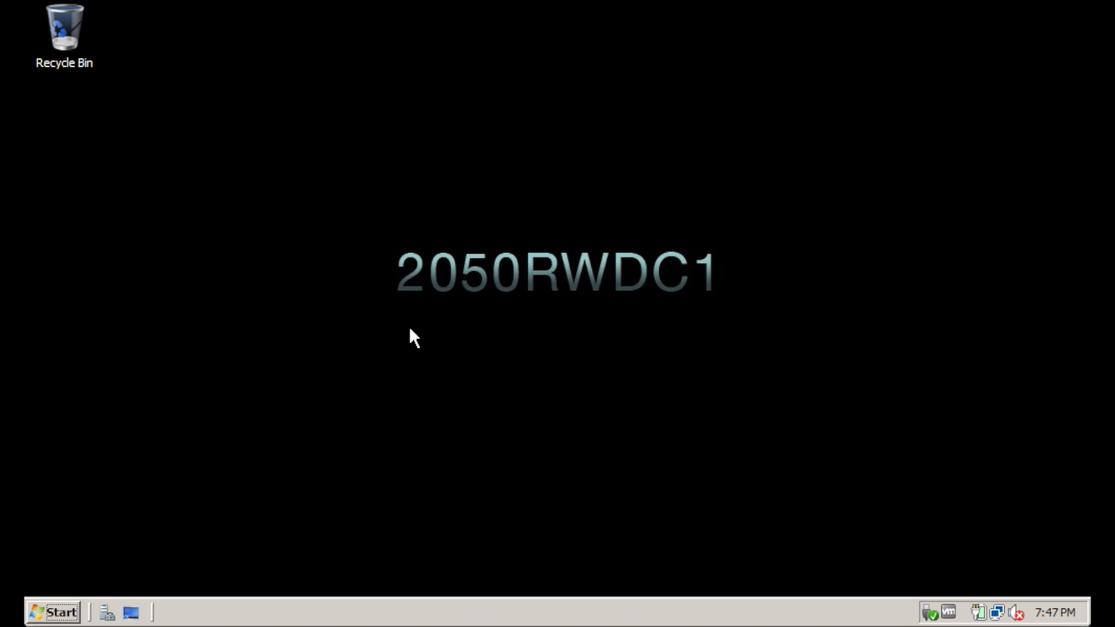
In an administrator Command Prompt, dsadd the Sales OU (desc Lab5) and a user inside it
left_click(62, 615)
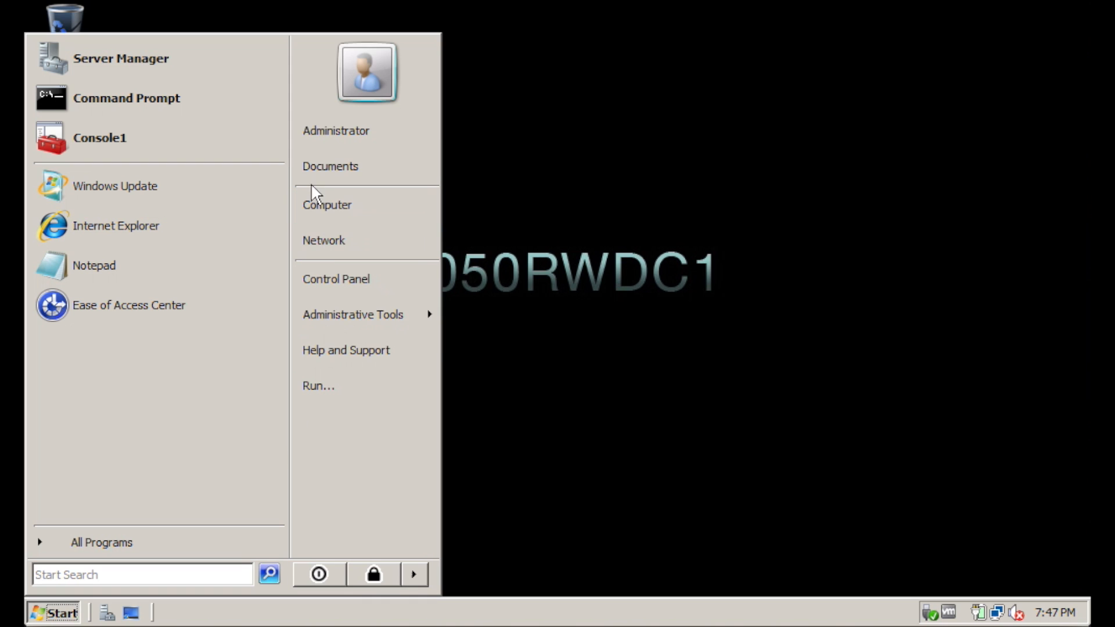
left_click(204, 100)
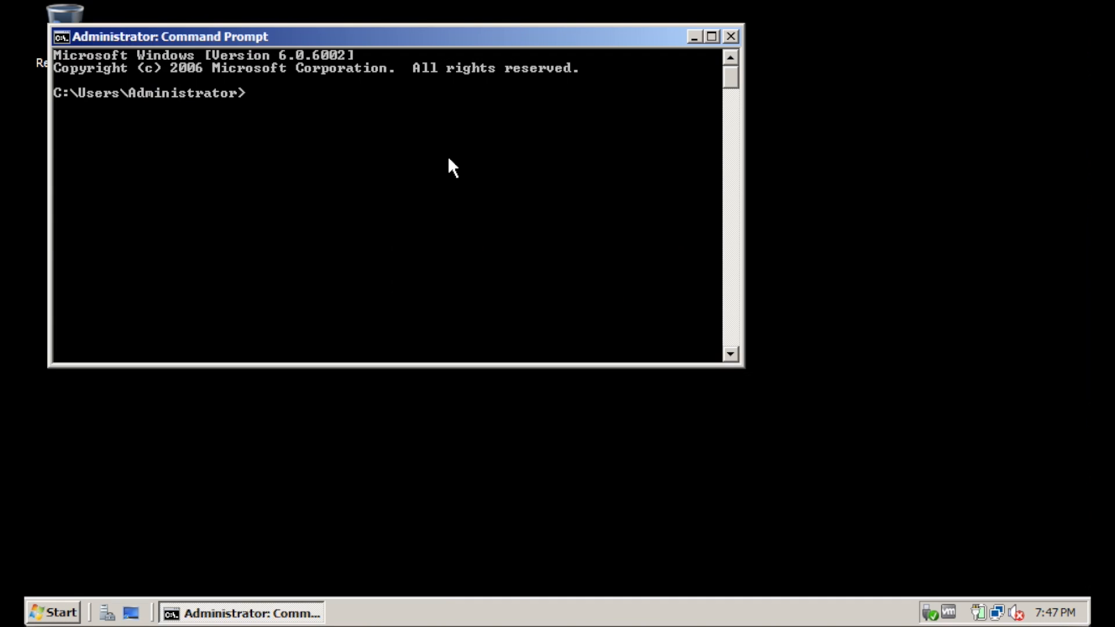
type("dsadd ou ou=Sales,dc=domain1,dc=local -desc Lab5")
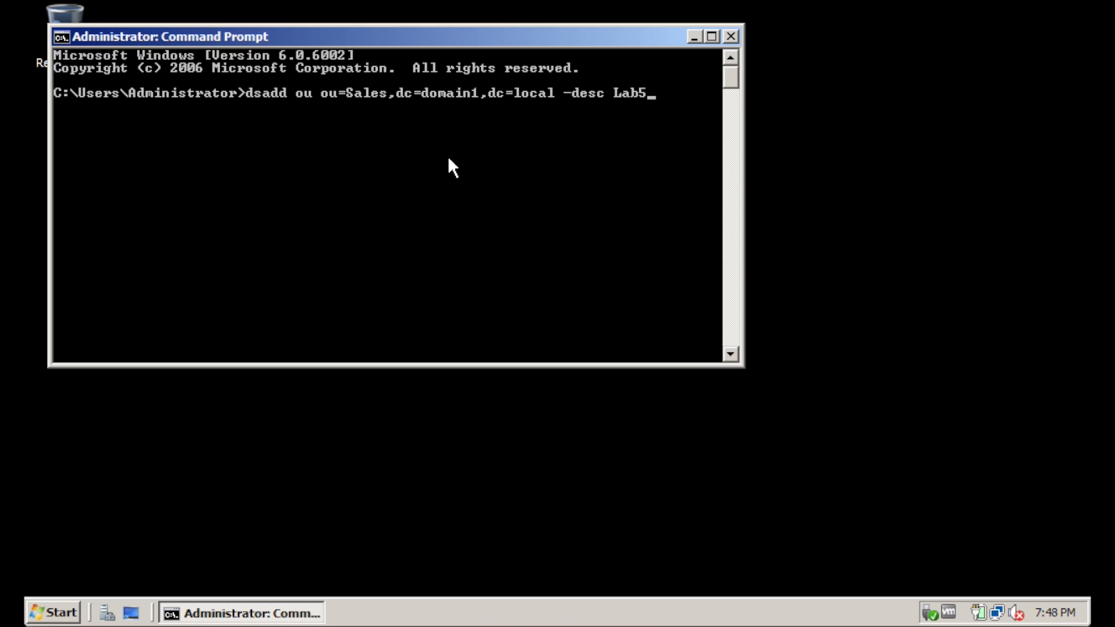
key("Return")
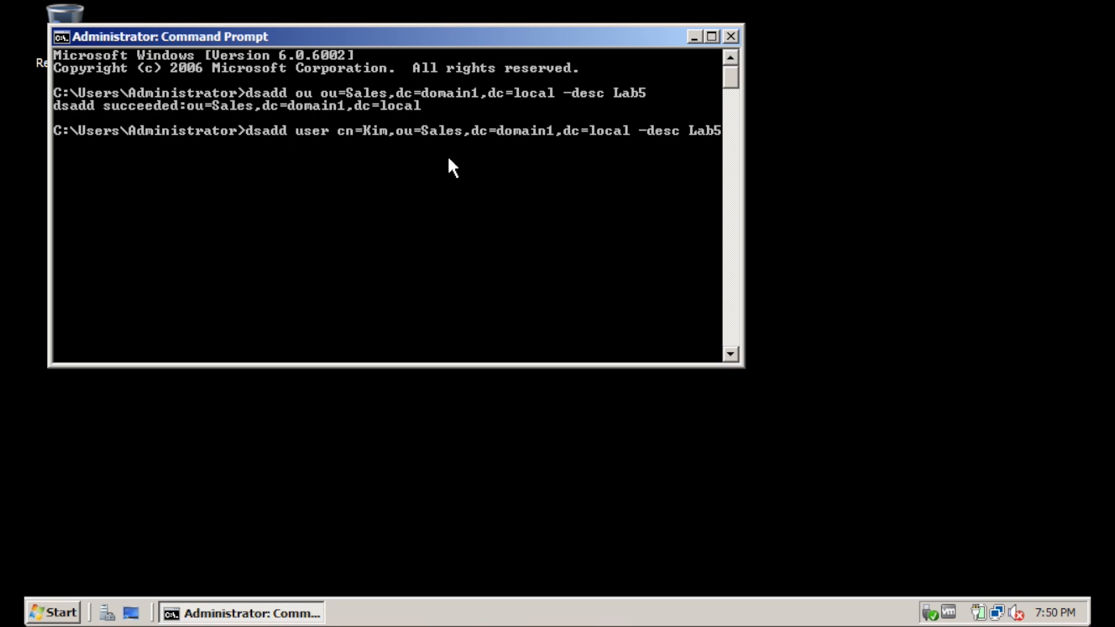
key("Return")
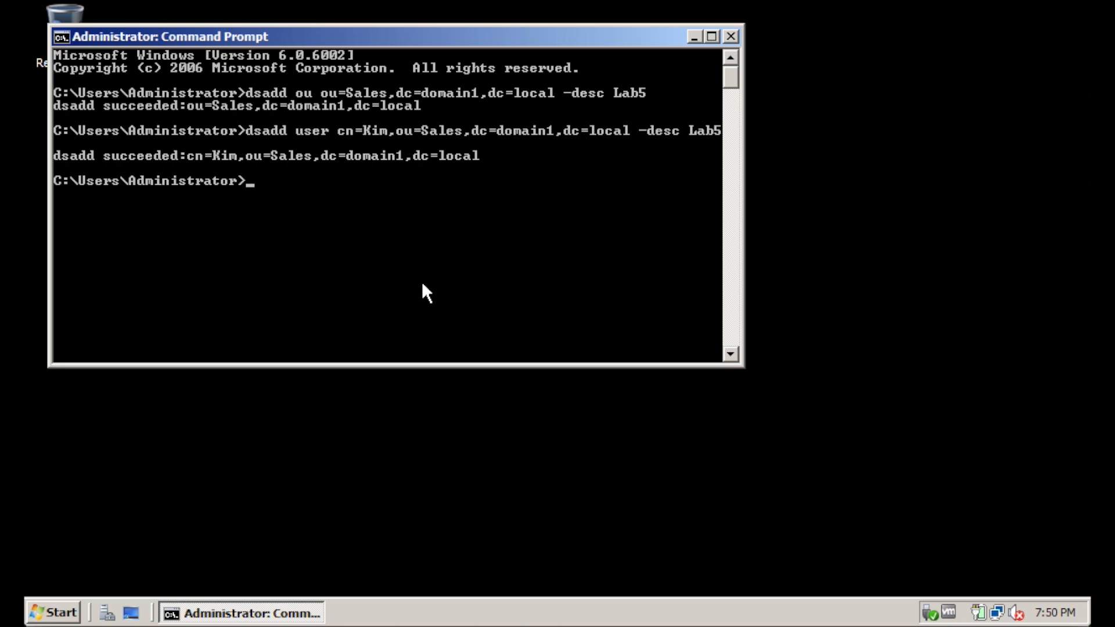
left_click(62, 619)
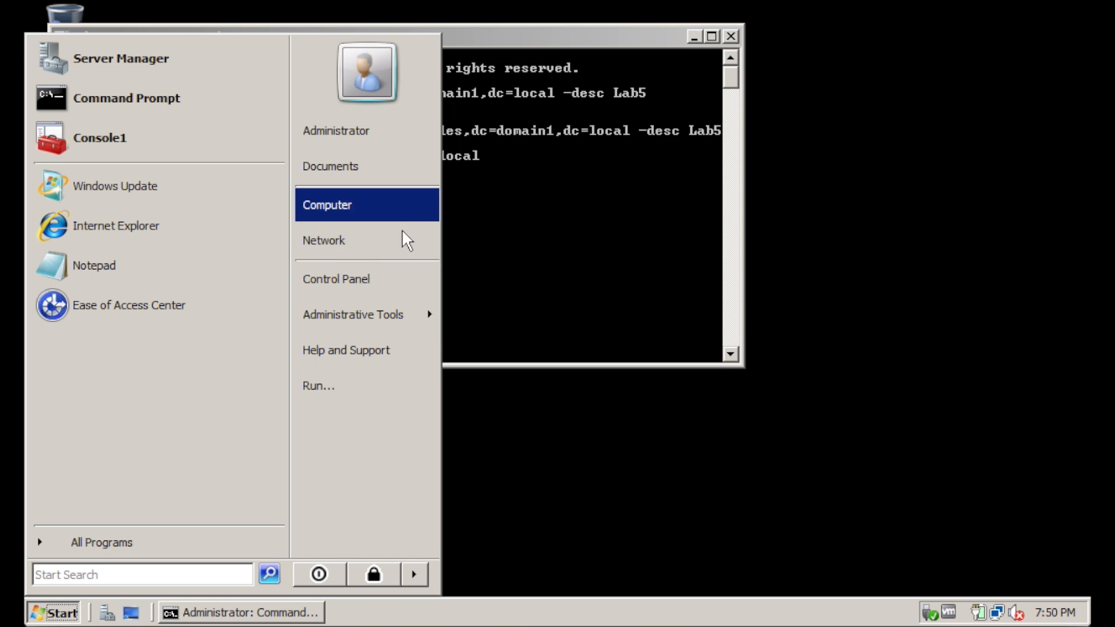
Launch Active Directory Users and Computers and view the Sales OU's new Lab5 user
mouse_move(366, 308)
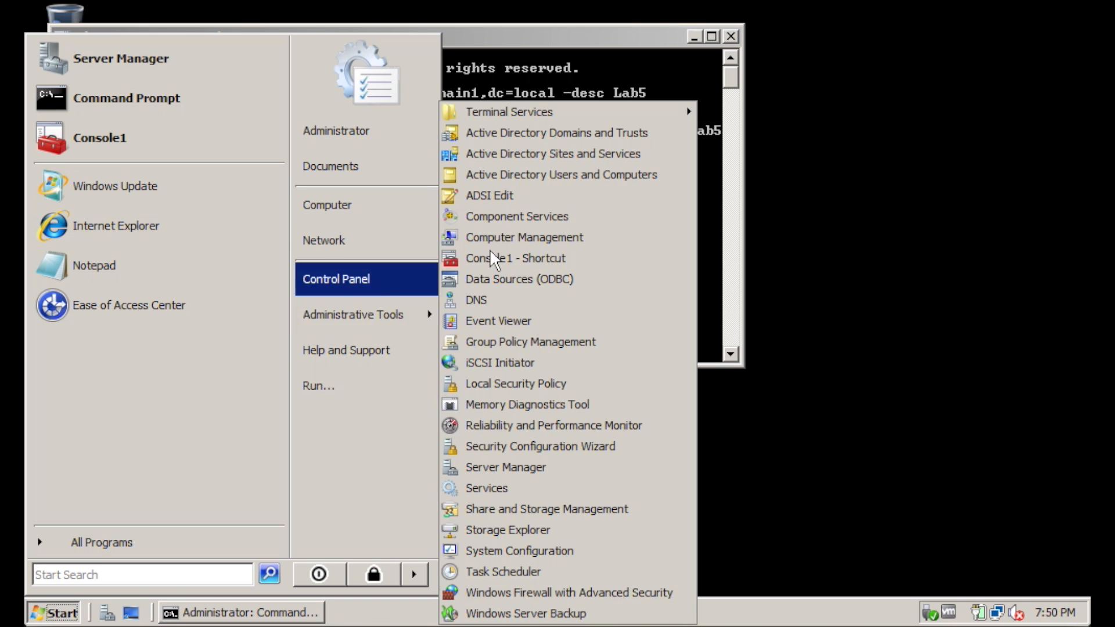
left_click(578, 174)
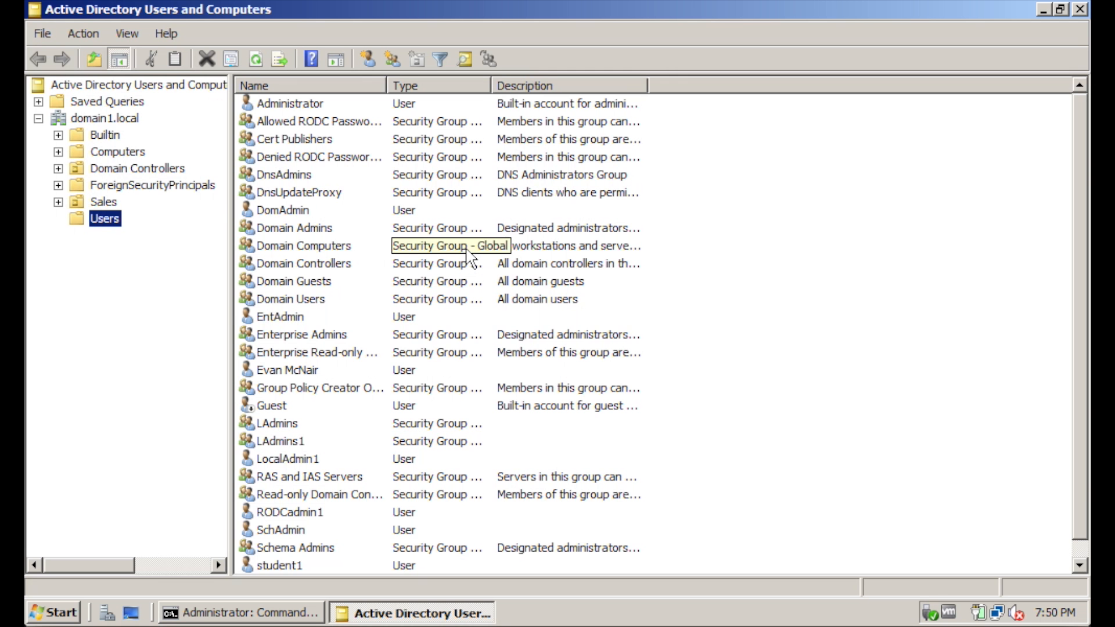
left_click(112, 203)
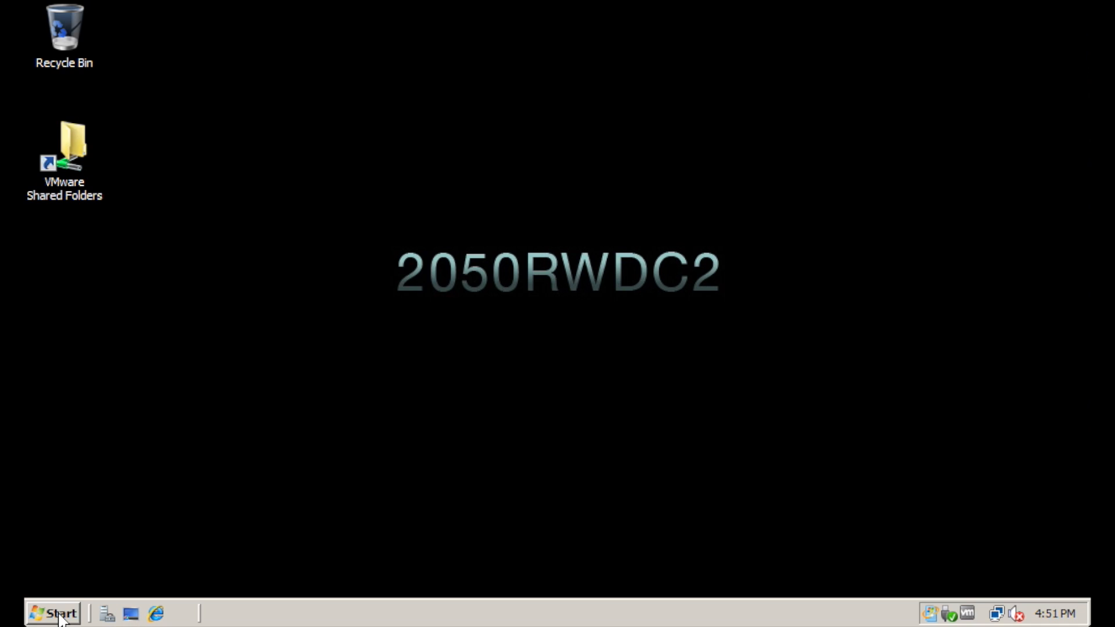
key("super")
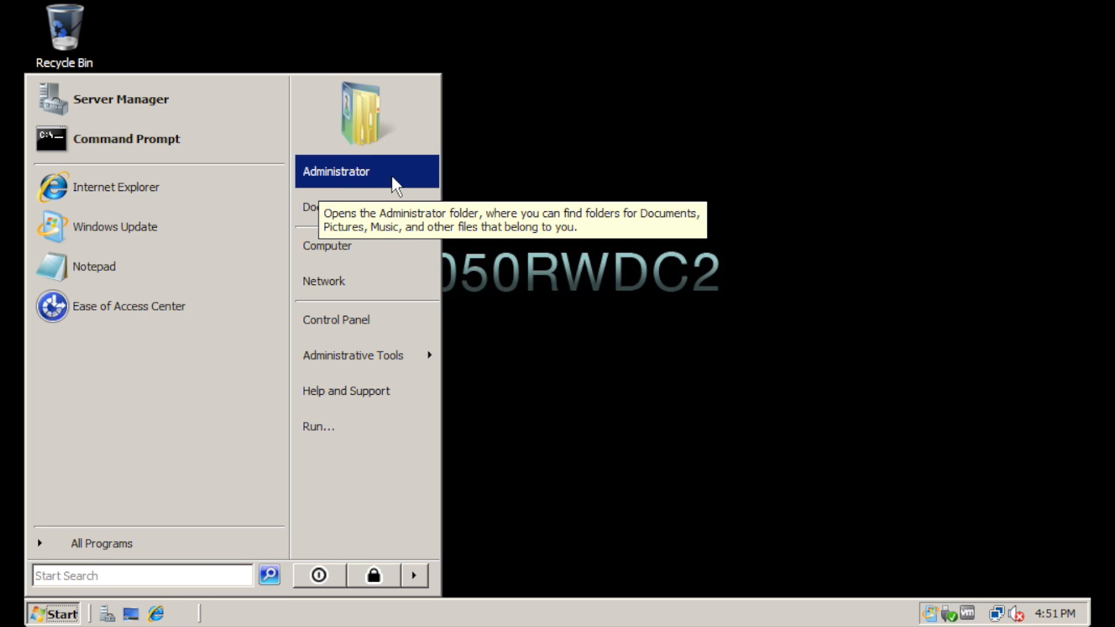
Use dsadd to create the Service OU (description Lab5) and a user in it with password, logon name and UPN
left_click(140, 142)
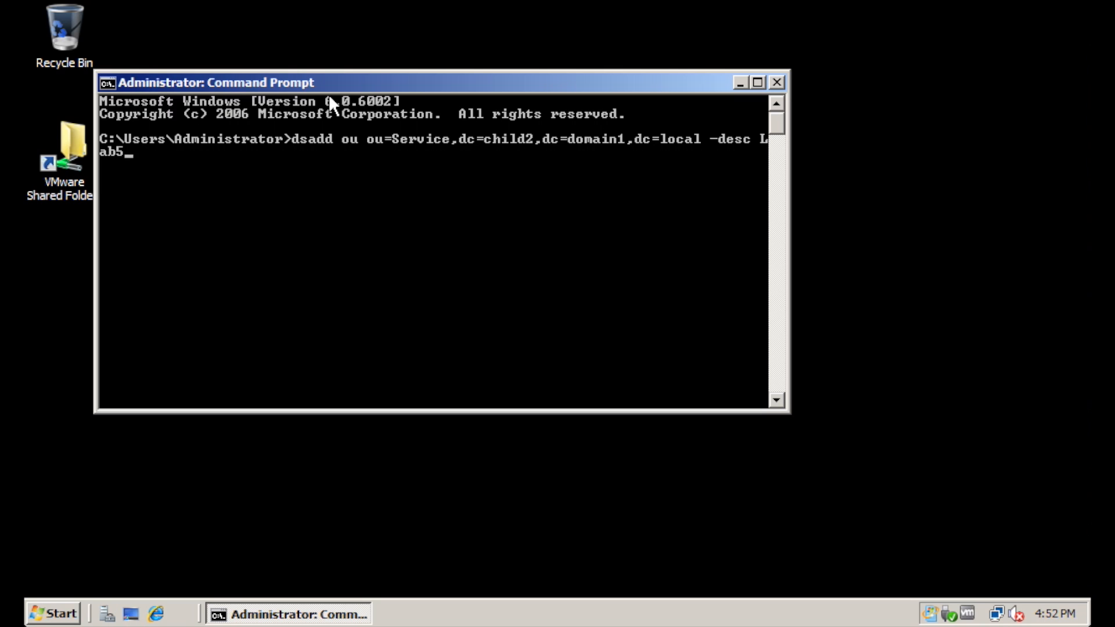
key("Return")
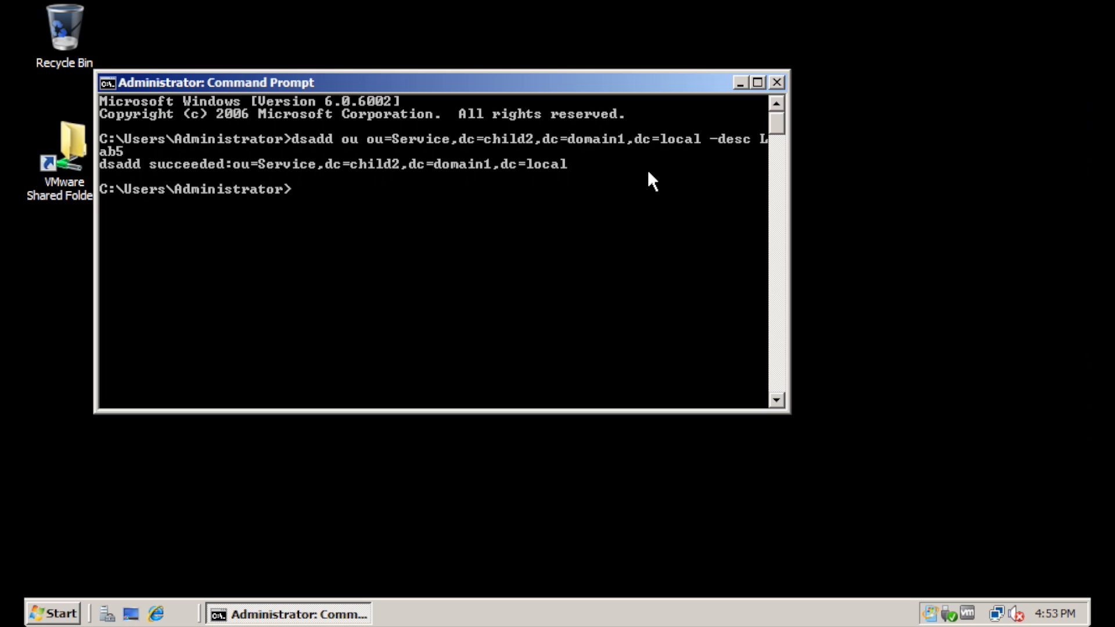
type("ds")
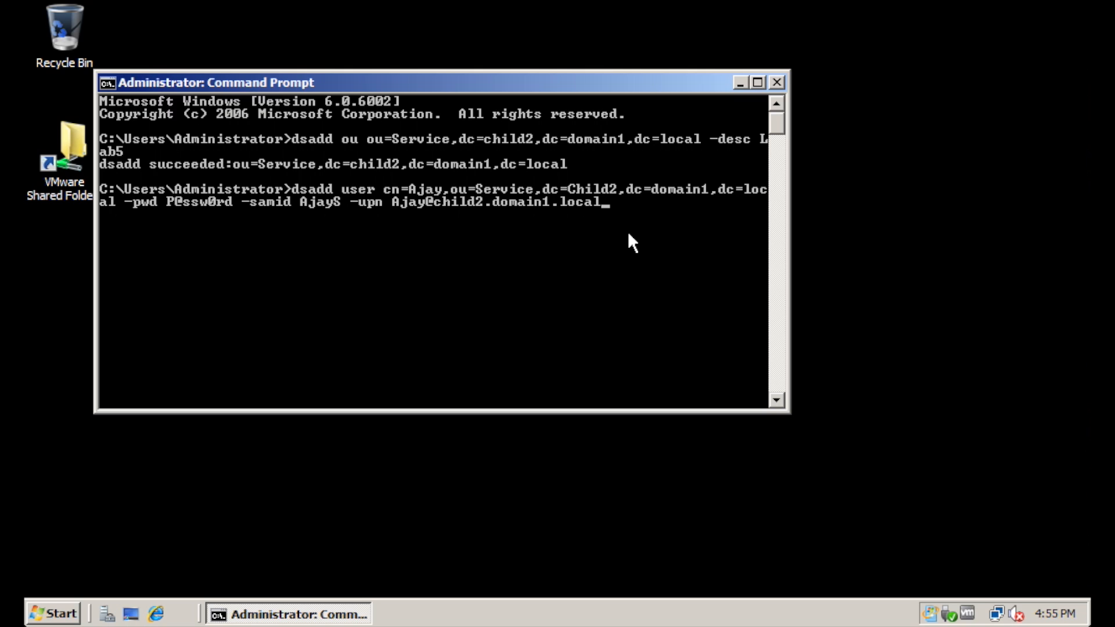
key("Return")
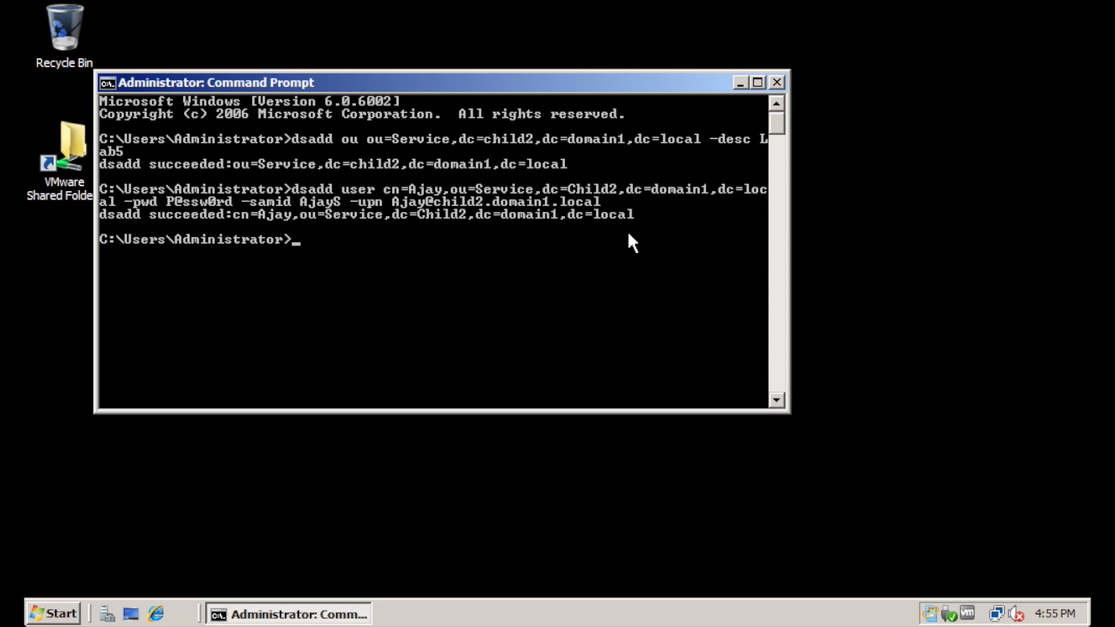
Launch Active Directory Users and Computers and select the new user listed in child2's Service OU
left_click(53, 613)
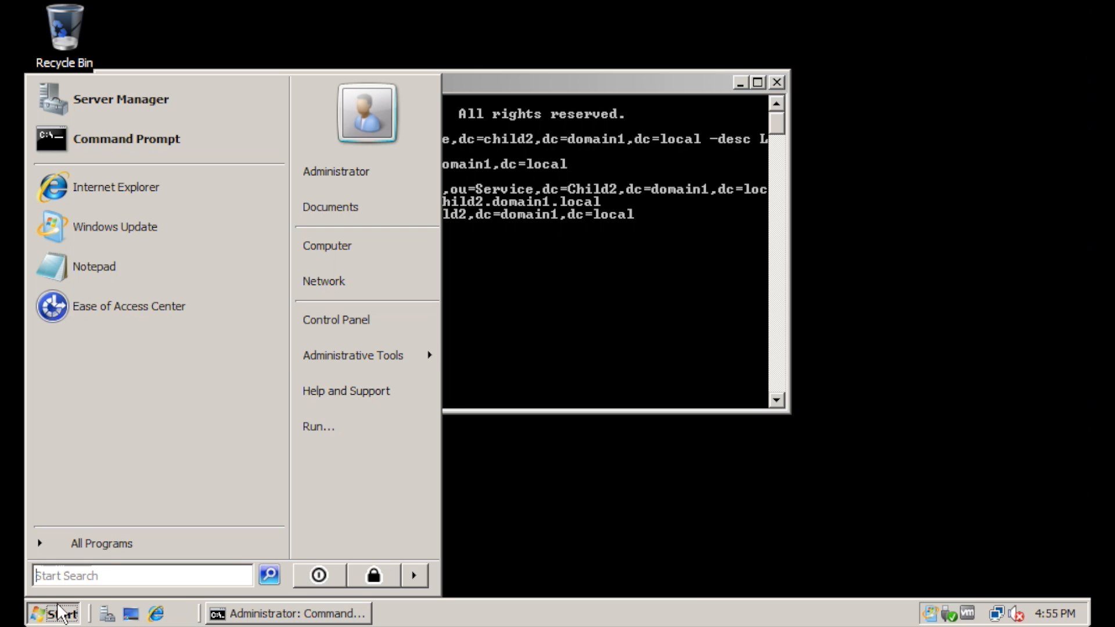
mouse_move(328, 347)
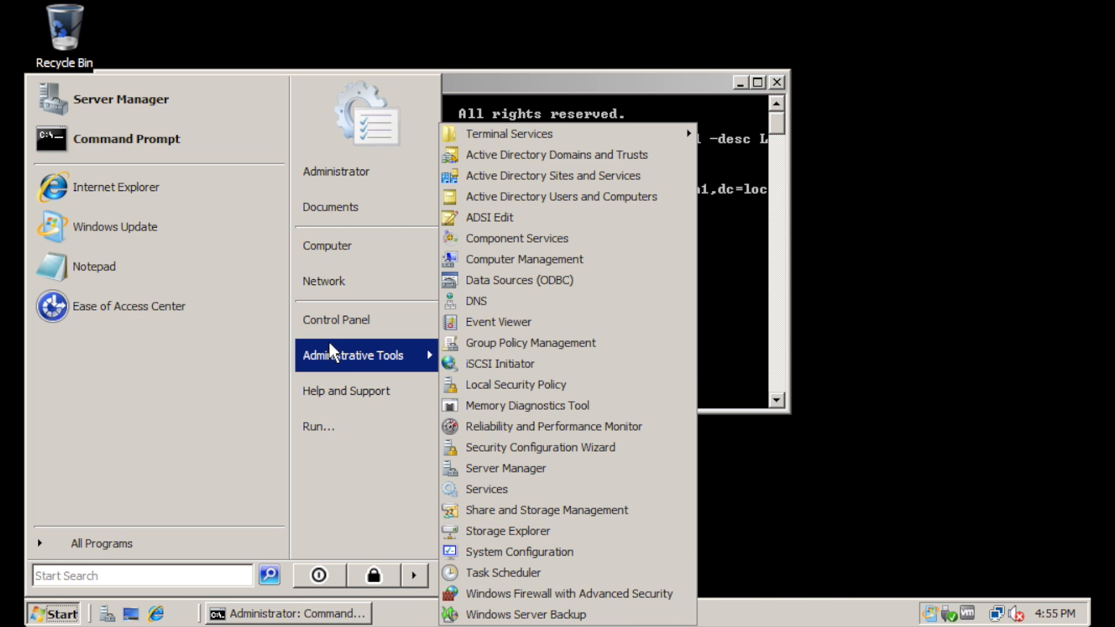
left_click(562, 195)
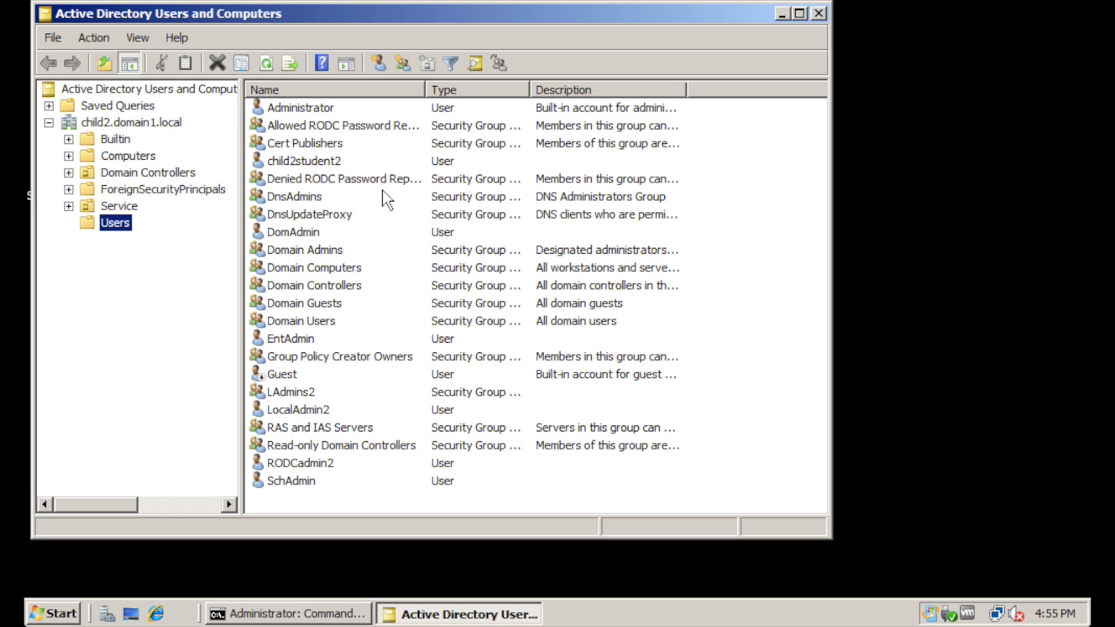
left_click(125, 206)
left_click(279, 114)
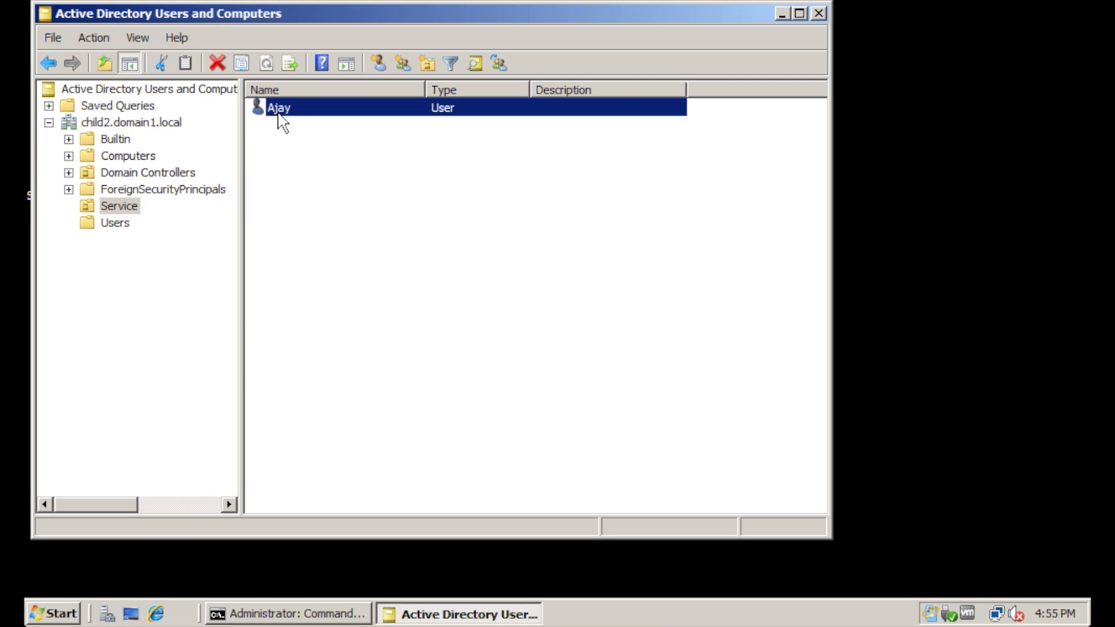